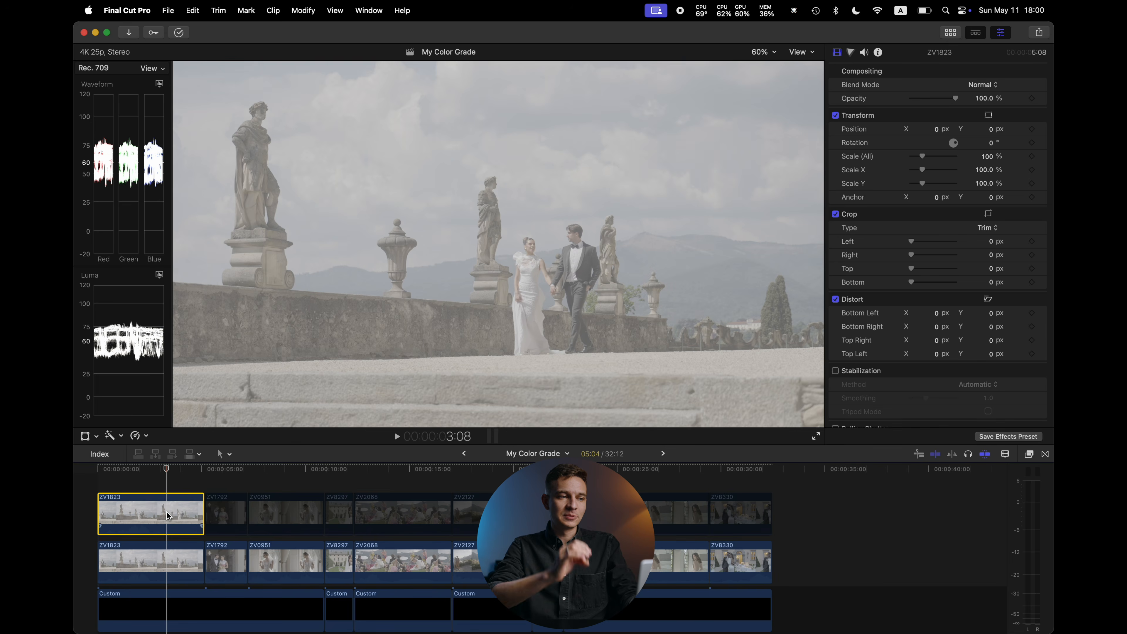
Disable the ungraded top clip and select the graded copy of the first shot beneath it
key(v)
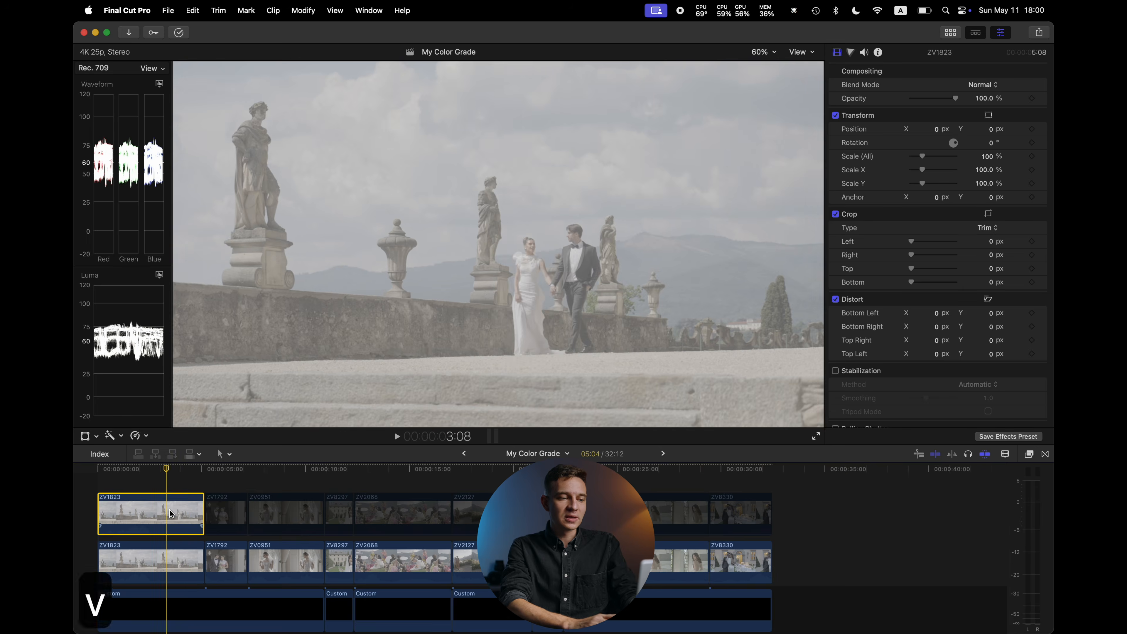
click(170, 554)
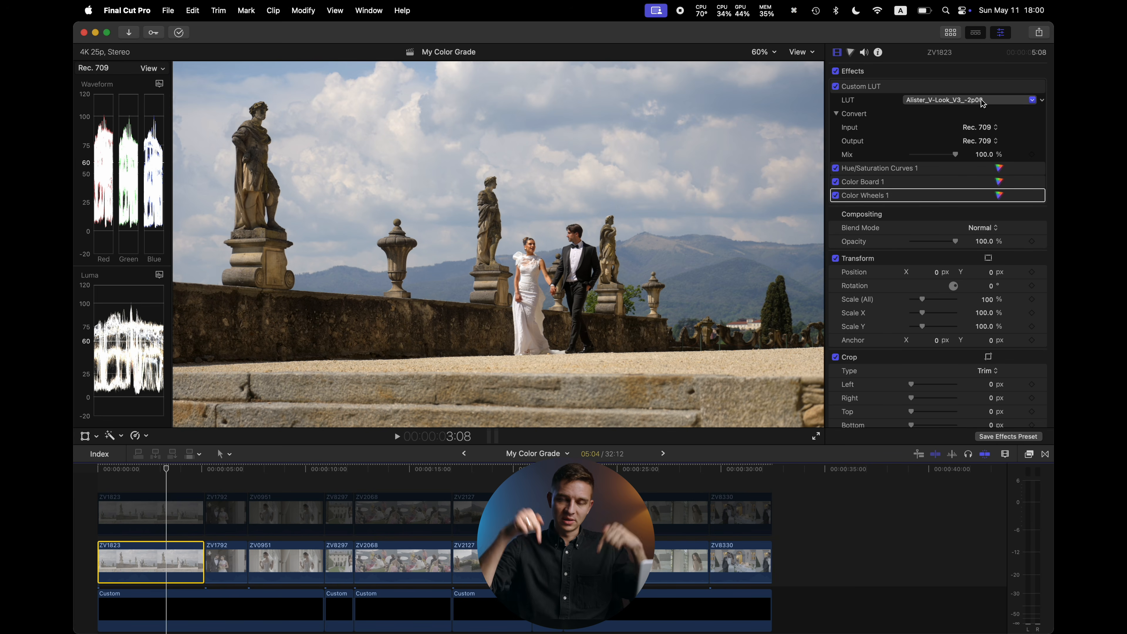
Try the Alister_V-Look_V3 LUT variants -3p00, -1p50 and -1p00, returning to -2p00
click(981, 99)
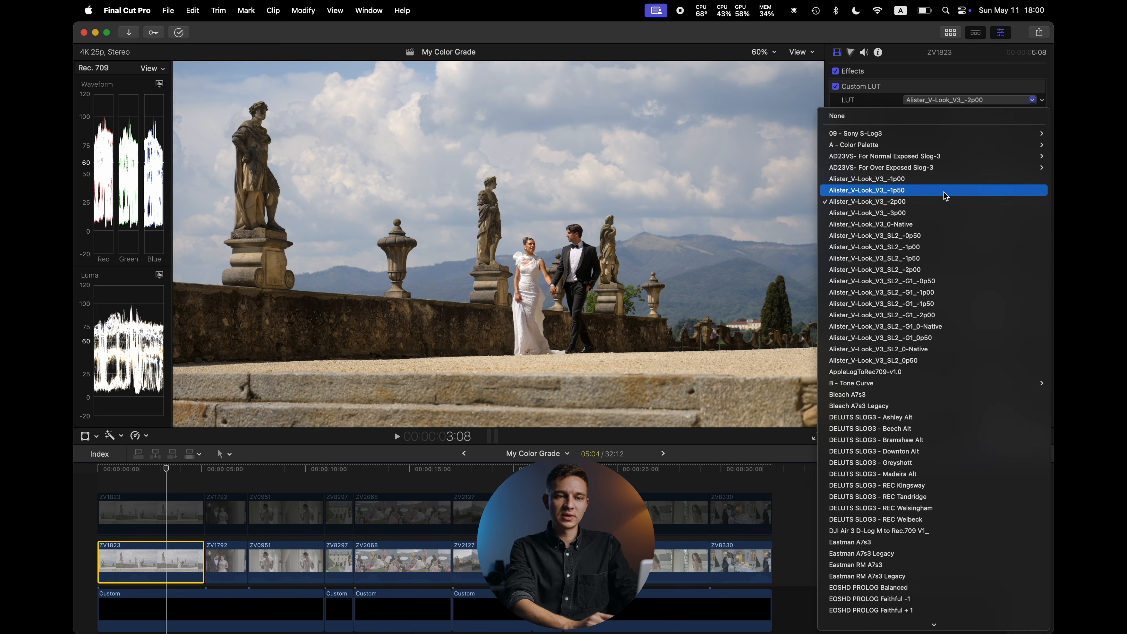
click(936, 213)
click(963, 100)
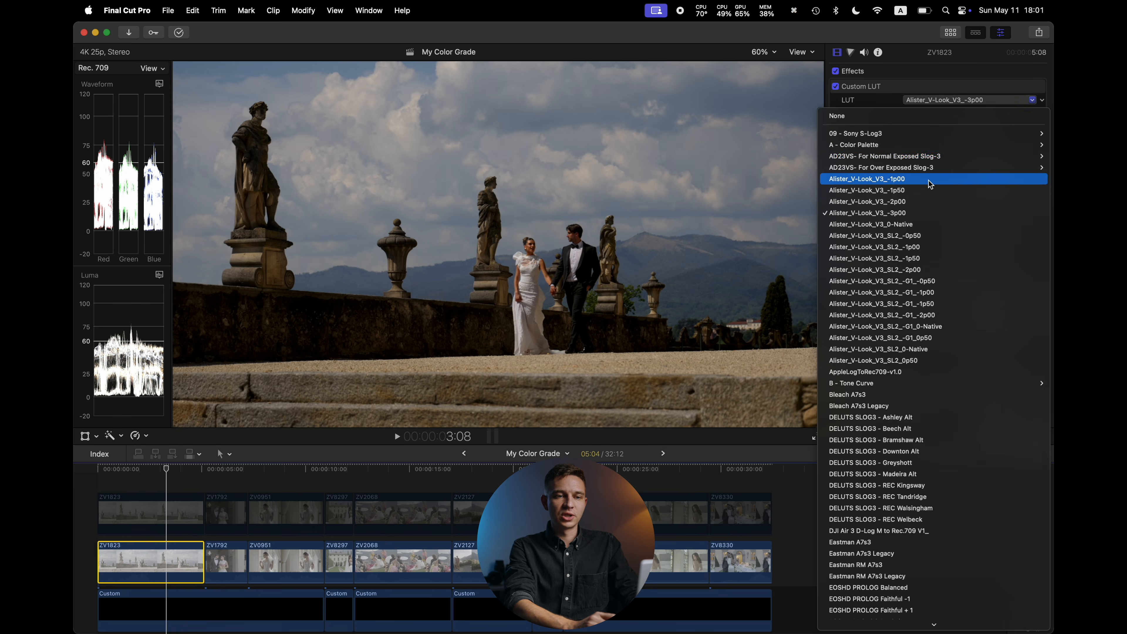
click(920, 190)
click(959, 101)
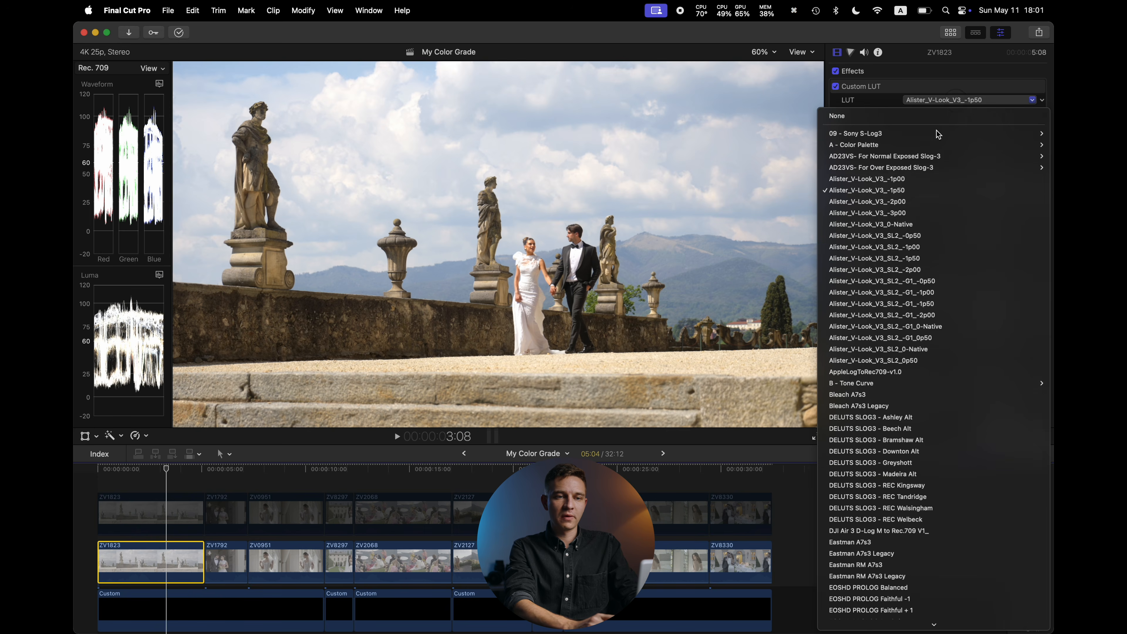
click(903, 178)
click(960, 101)
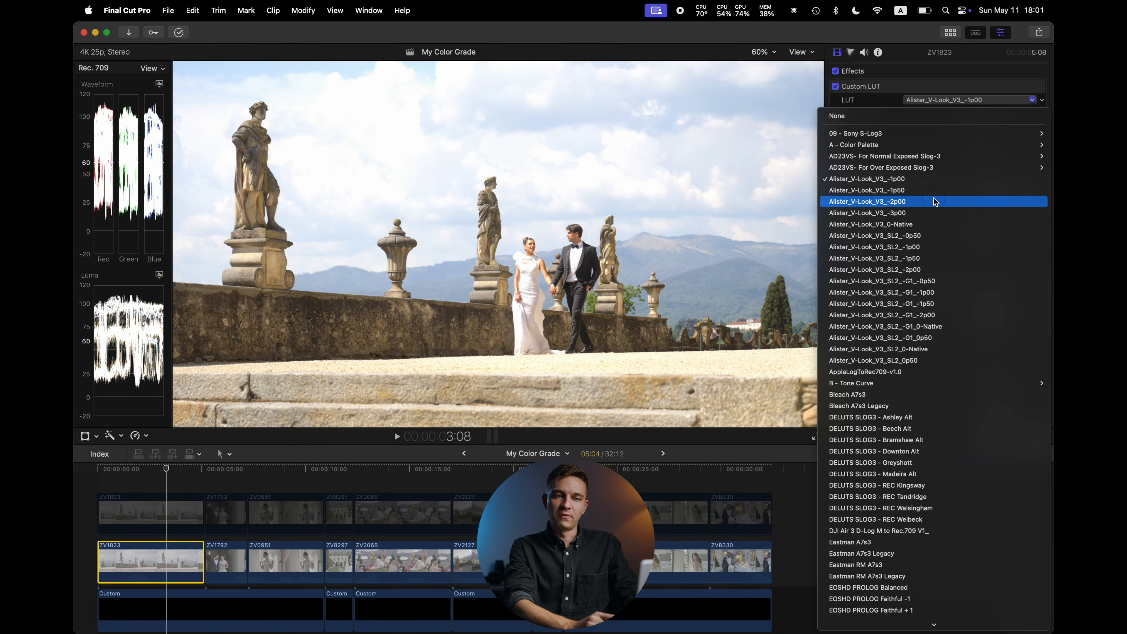
click(936, 202)
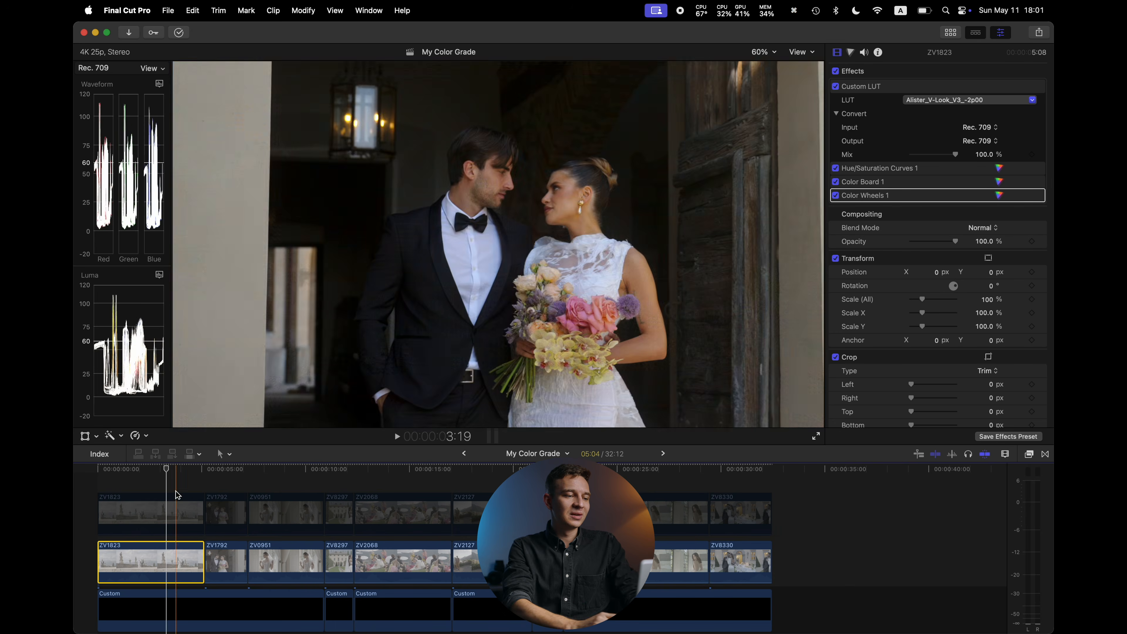
Toggle the top ungraded clip on and off to compare the shot before and after grading
click(170, 502)
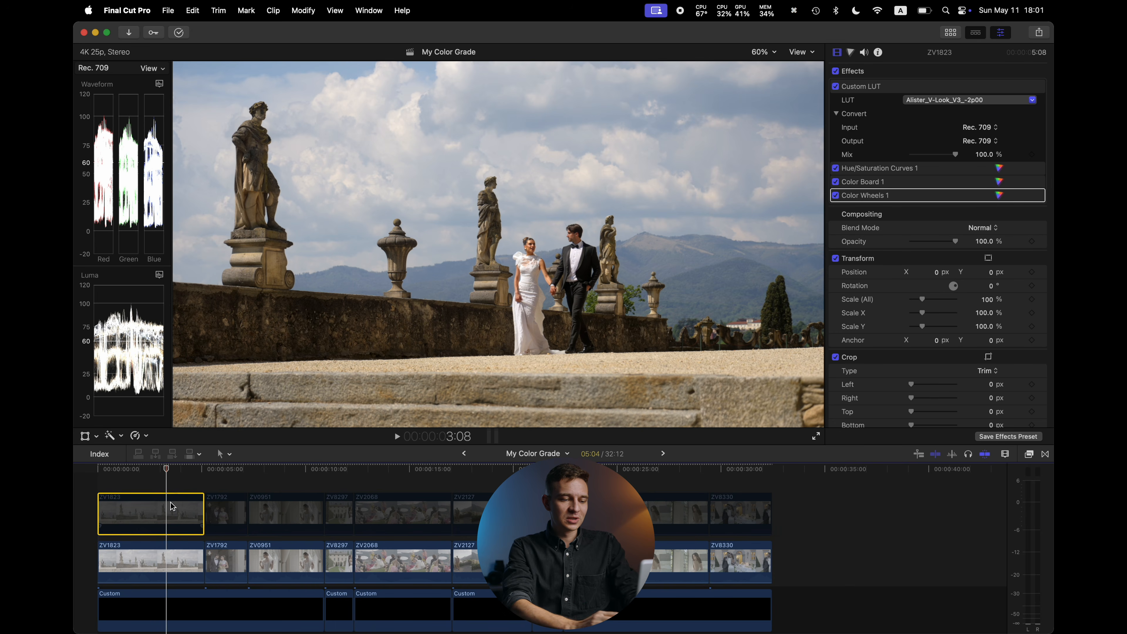
key(v)
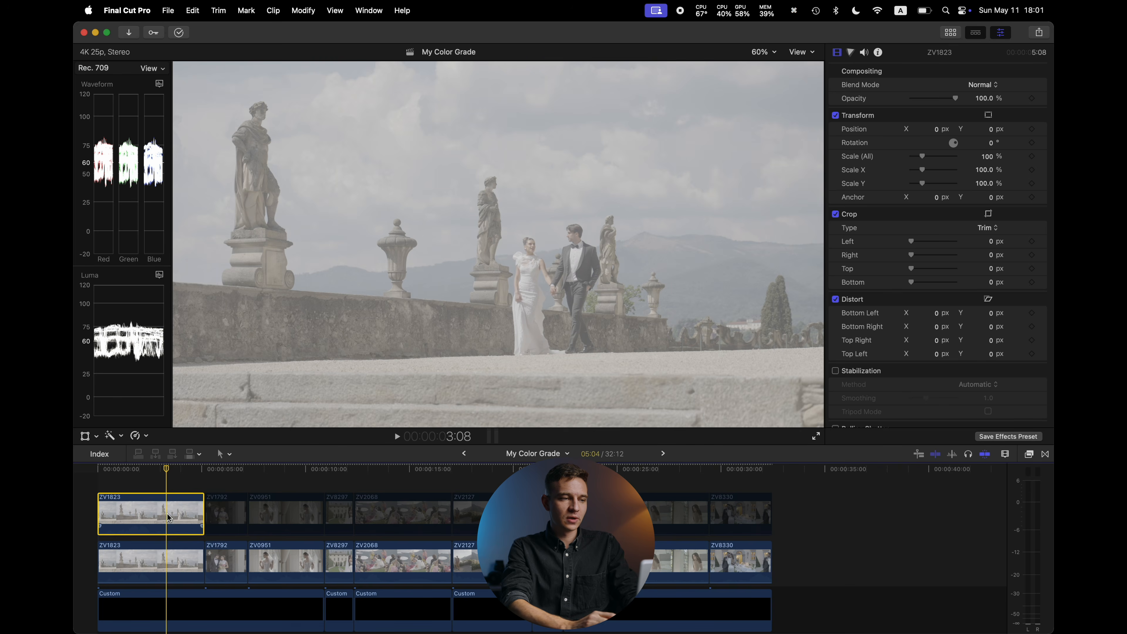
key(v)
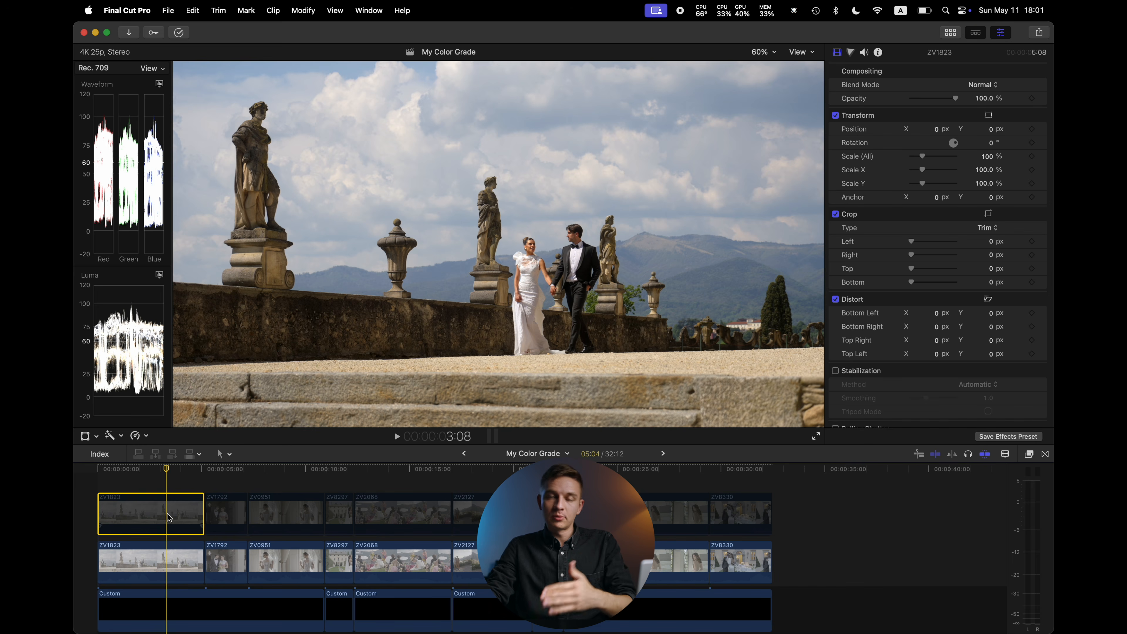
Skim through the timeline to review each graded shot in the sequence
click(165, 480)
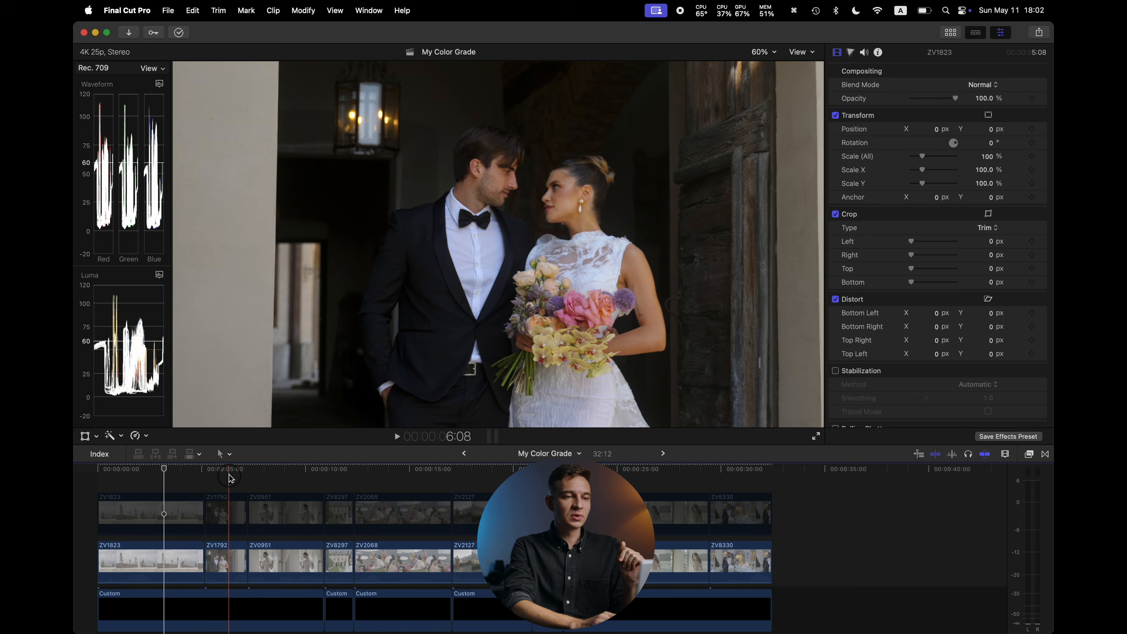
click(230, 478)
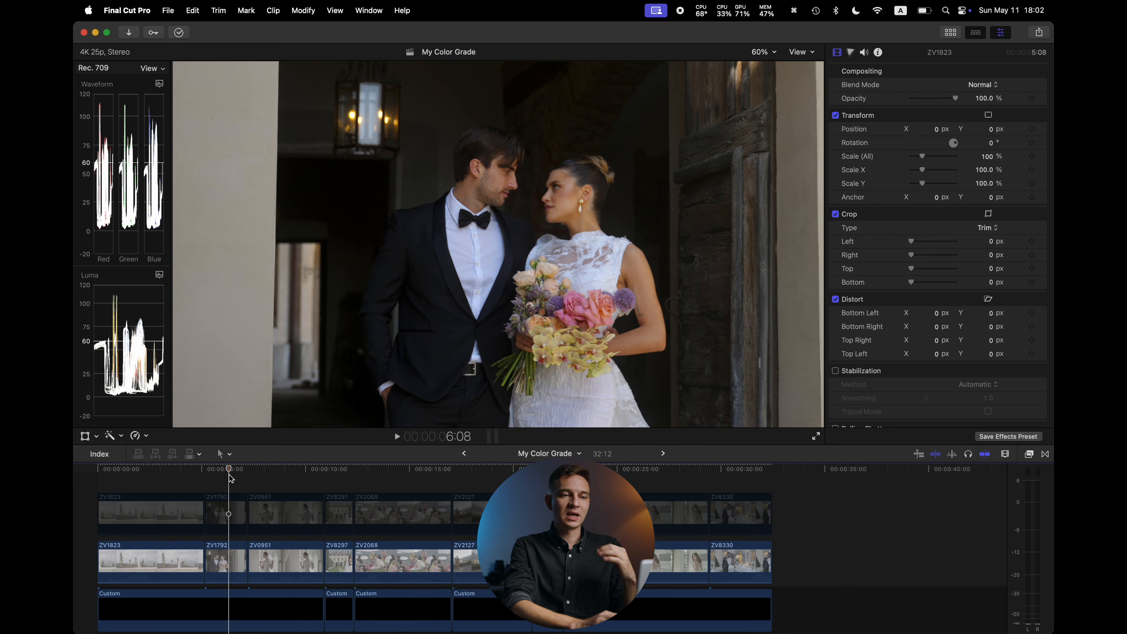
click(291, 477)
click(345, 474)
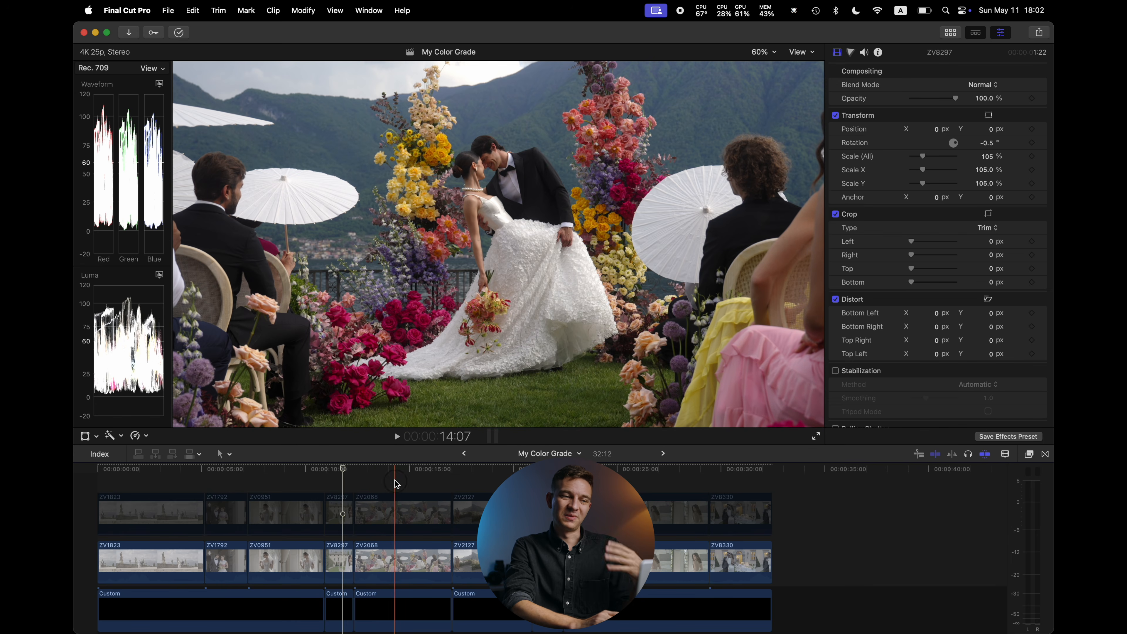
click(395, 477)
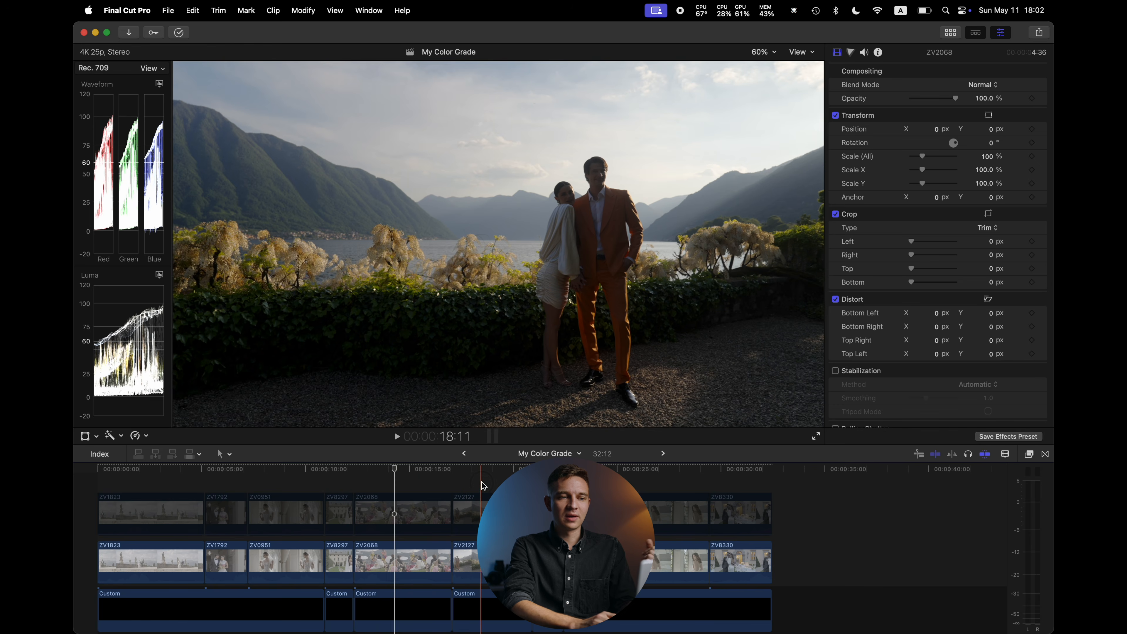
click(482, 485)
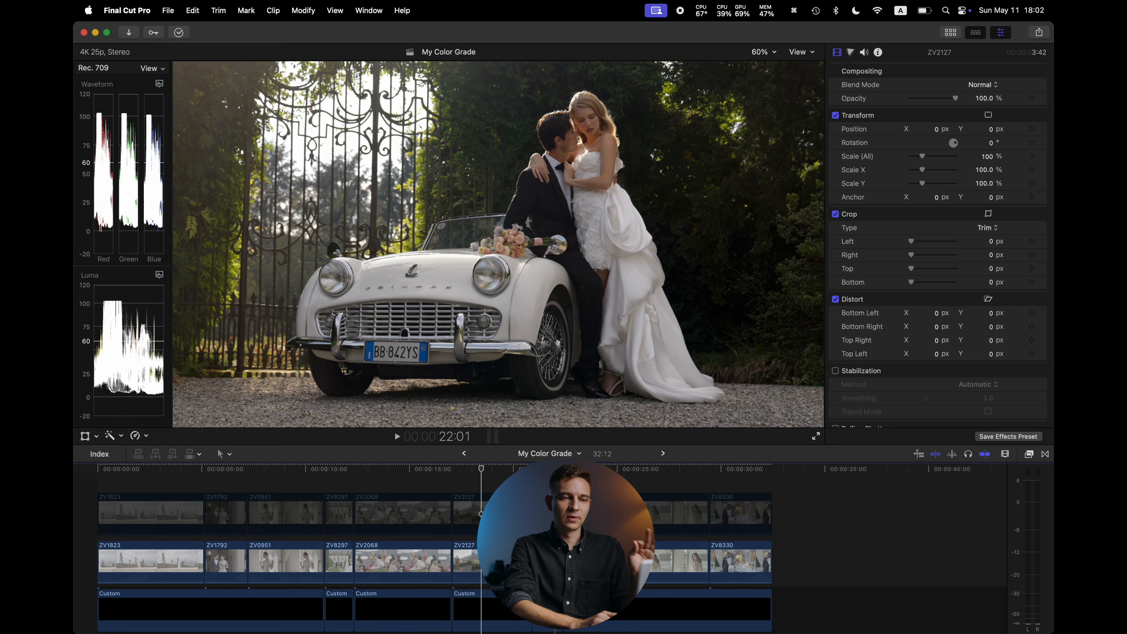
click(553, 485)
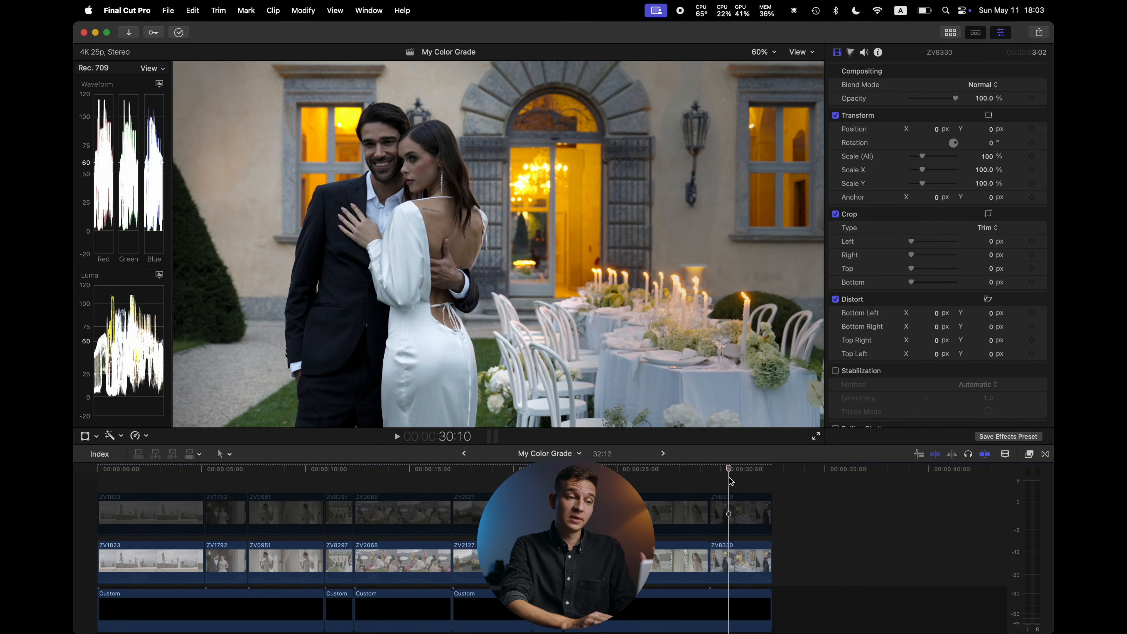
drag(729, 477, 743, 479)
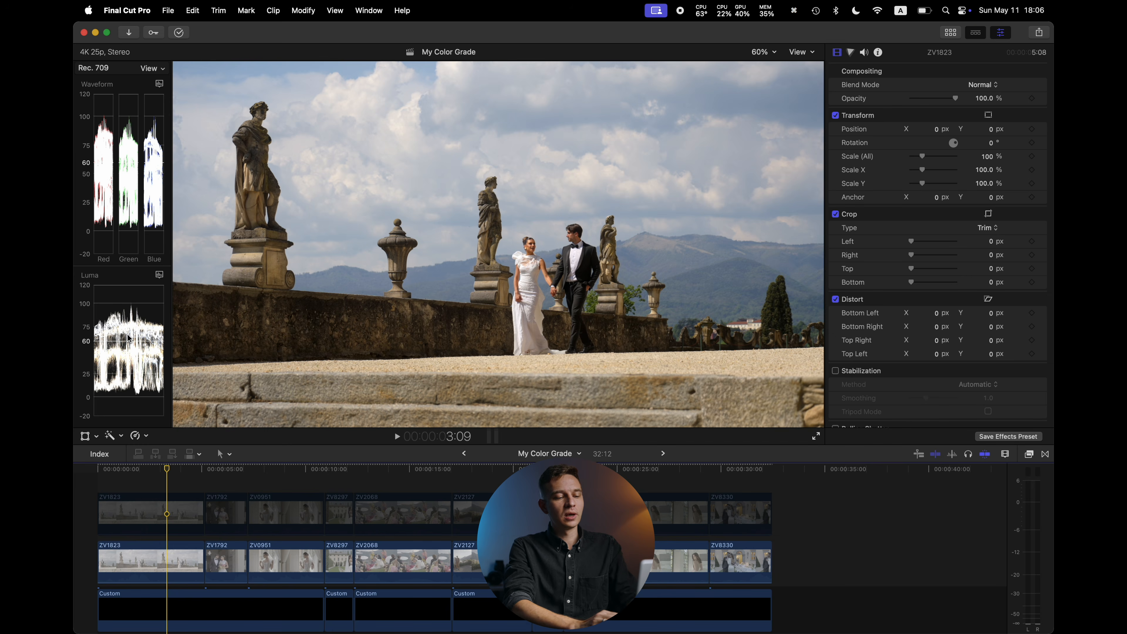
key(alt+super+5)
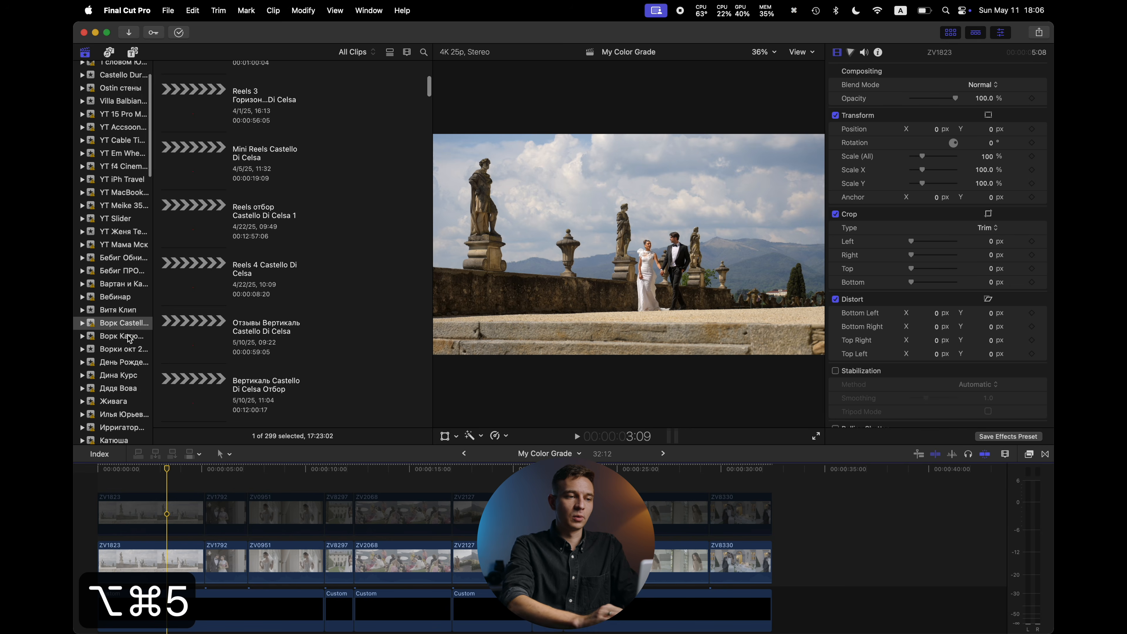
key(alt+super+6)
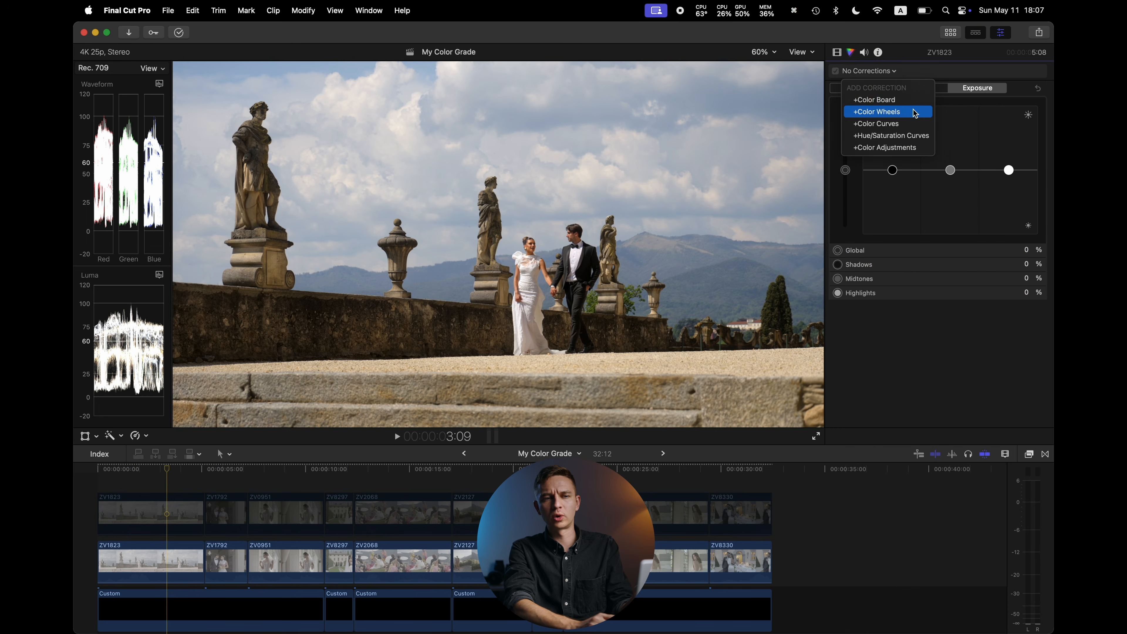
click(963, 122)
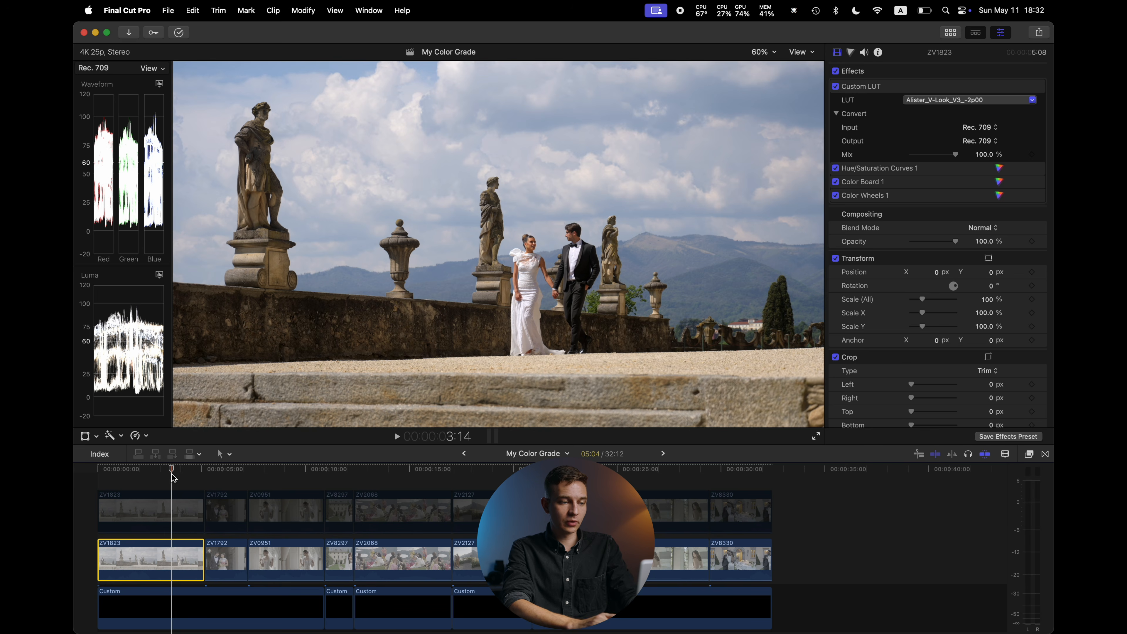
Re-enable the top clip and apply the My correction effect preset to it from the effects browser
click(173, 509)
key(v)
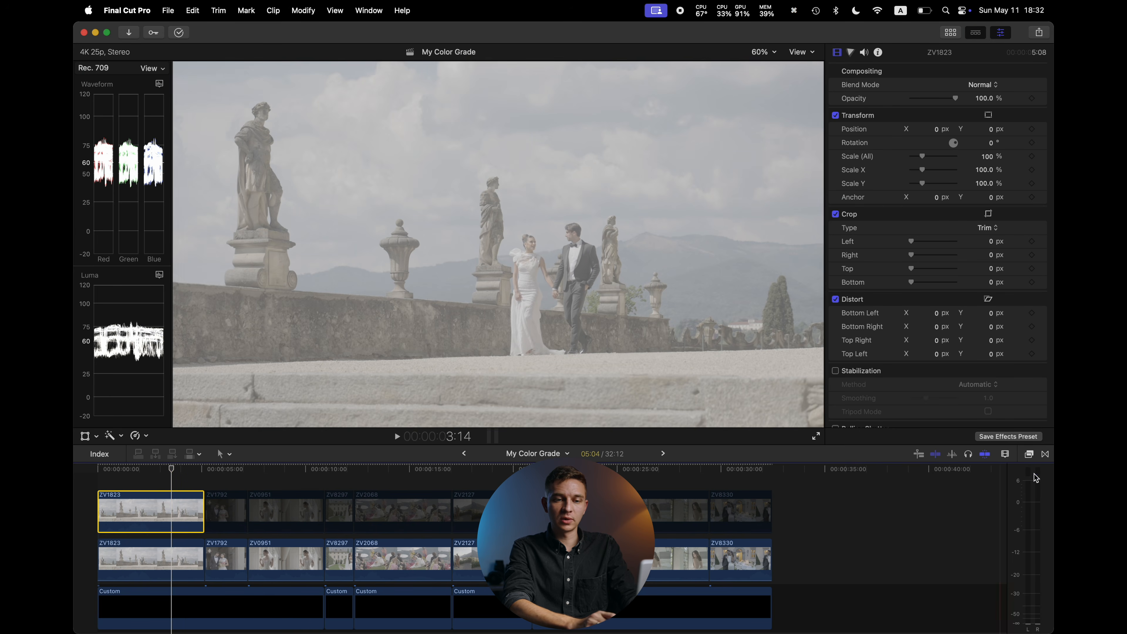
click(1028, 454)
click(804, 624)
key(super+a)
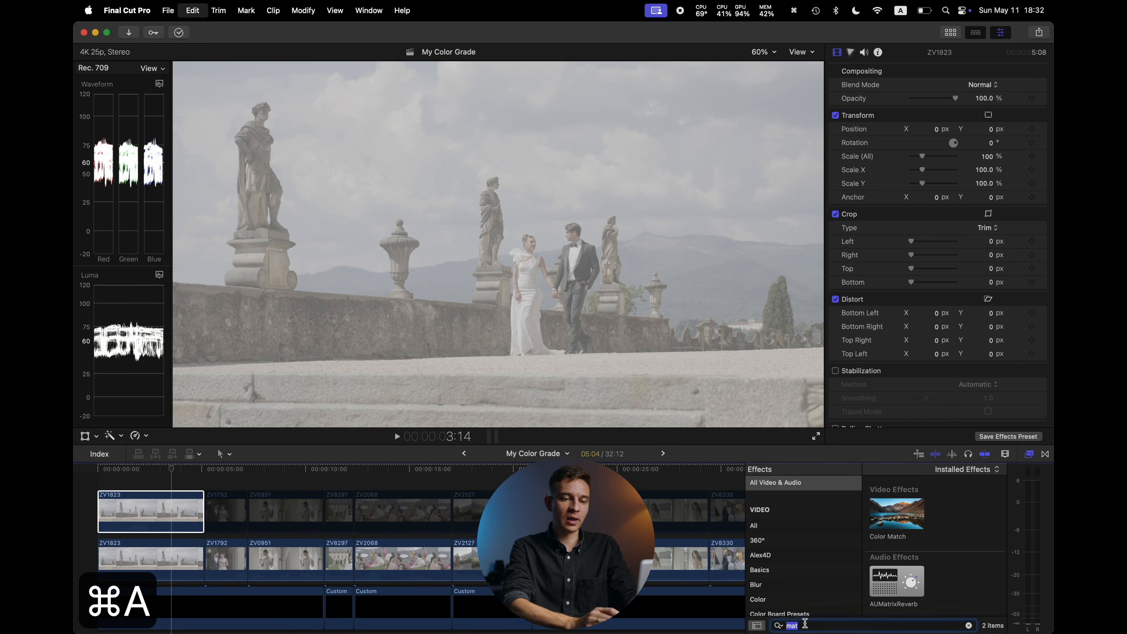
text(my)
drag(959, 501, 167, 514)
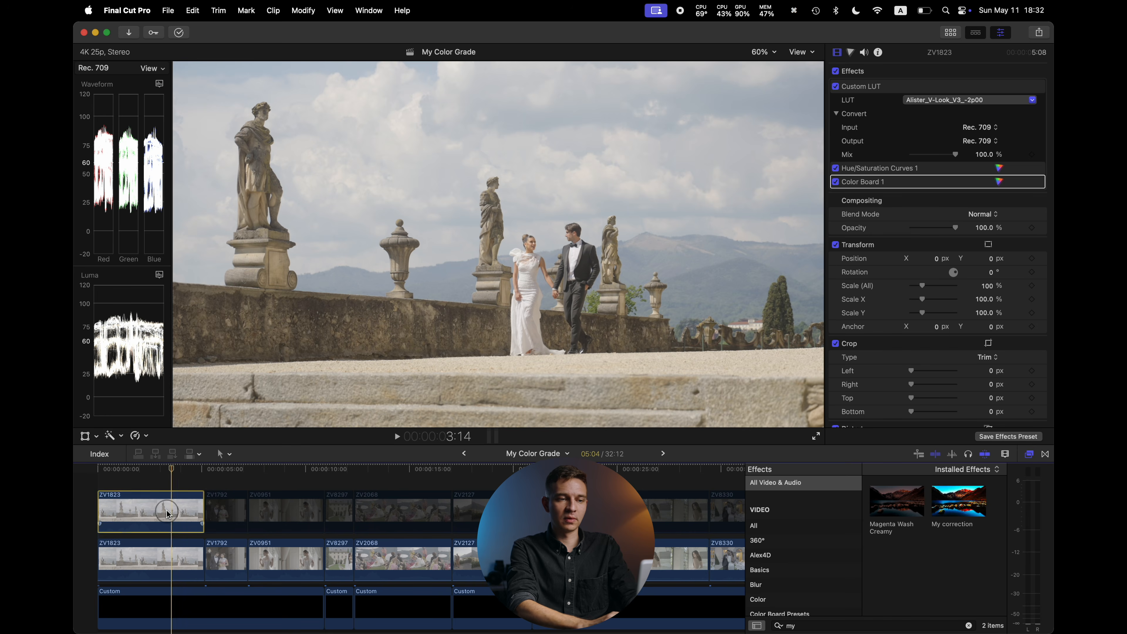
Inspect the preset's Hue/Saturation Curves and Color Board corrections on the top clip
click(884, 99)
click(915, 172)
click(912, 182)
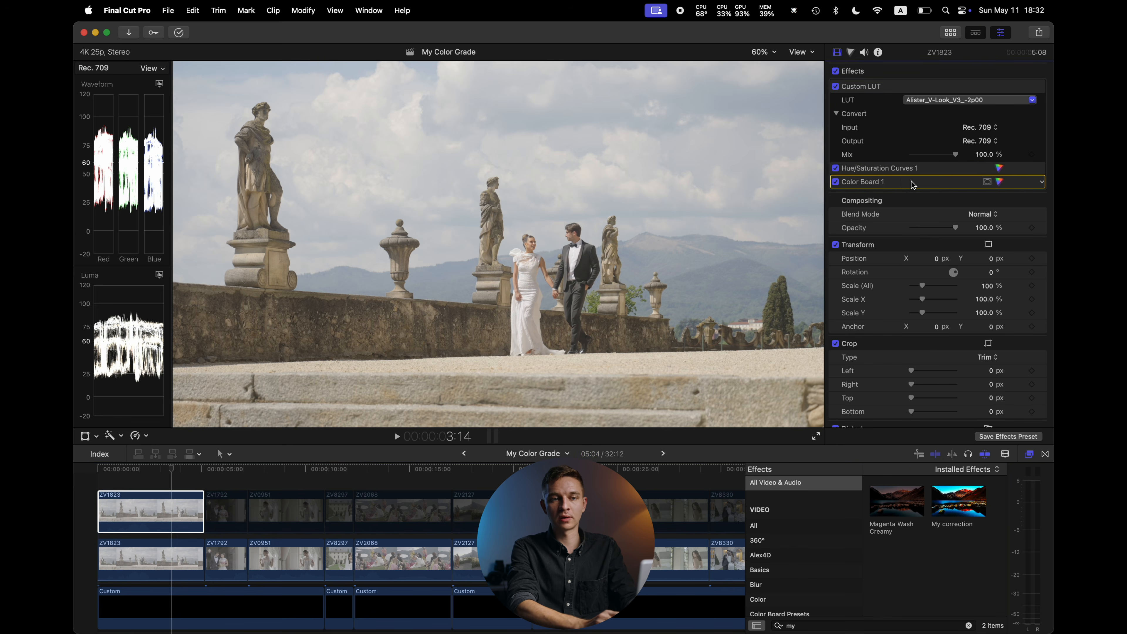
click(835, 168)
click(999, 168)
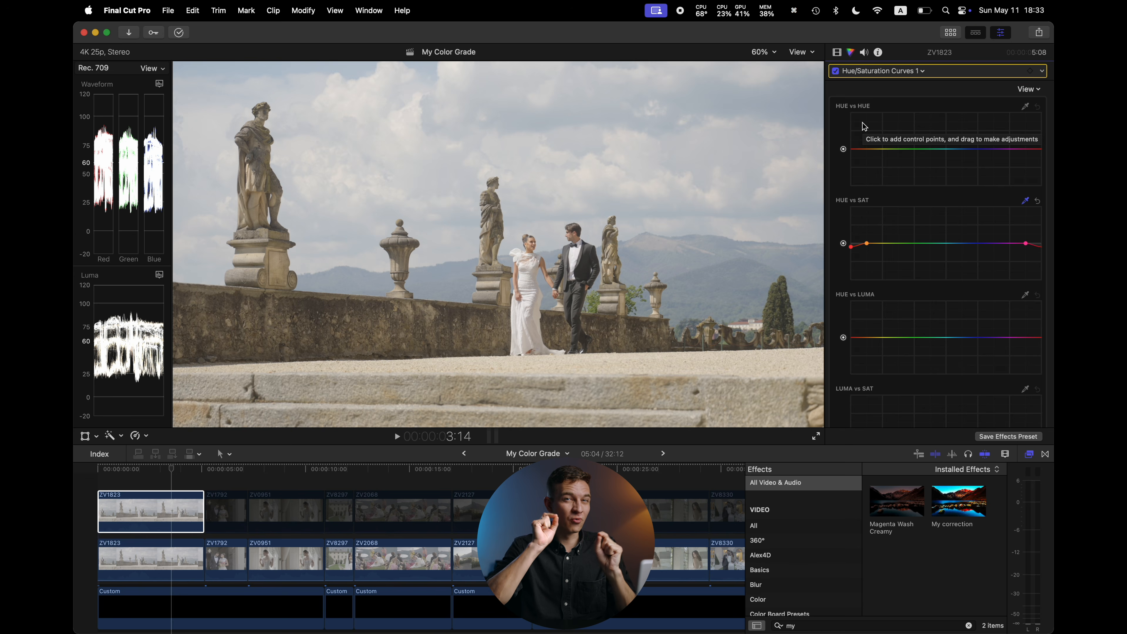
click(836, 52)
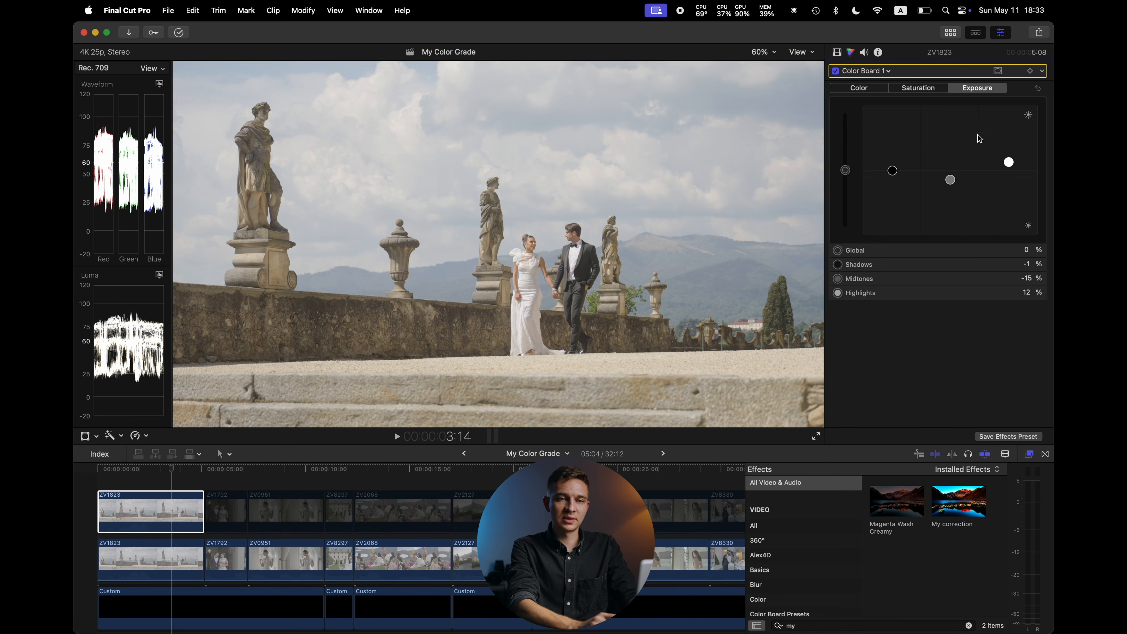
Toggle the Color Board correction off and on to compare its effect
click(835, 71)
click(835, 71)
click(835, 71)
click(835, 71)
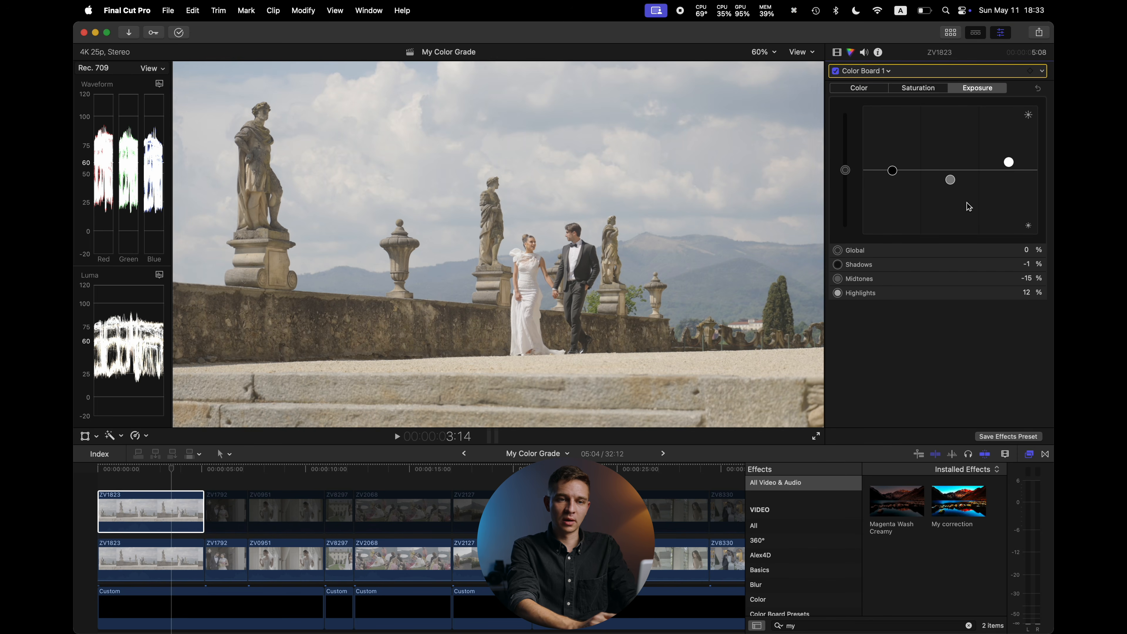
Try the -1p00 and -1p50 LUT variants on the top clip, returning to Alister_V-Look_V3_-2p00
click(837, 51)
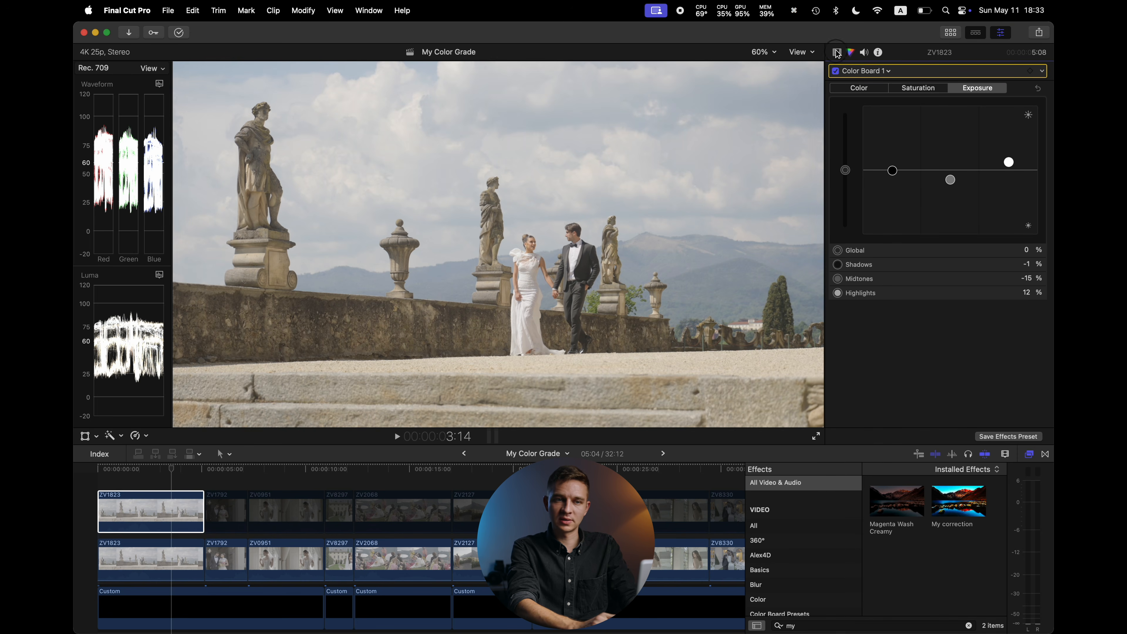
click(944, 104)
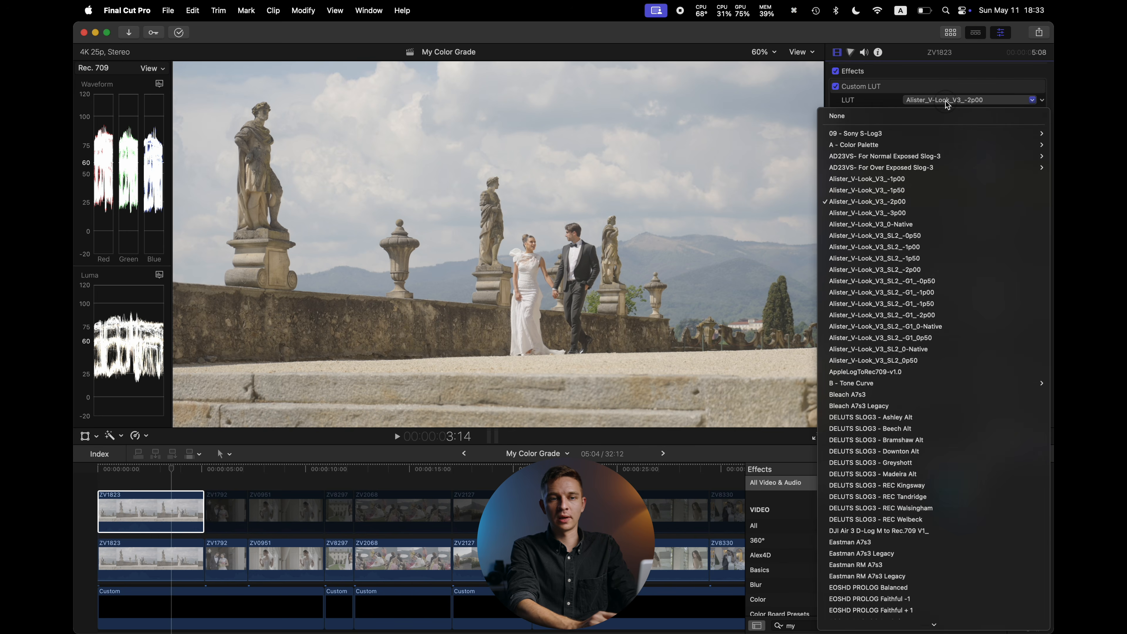
click(917, 180)
click(946, 101)
click(918, 190)
click(937, 99)
click(918, 206)
click(954, 99)
click(919, 204)
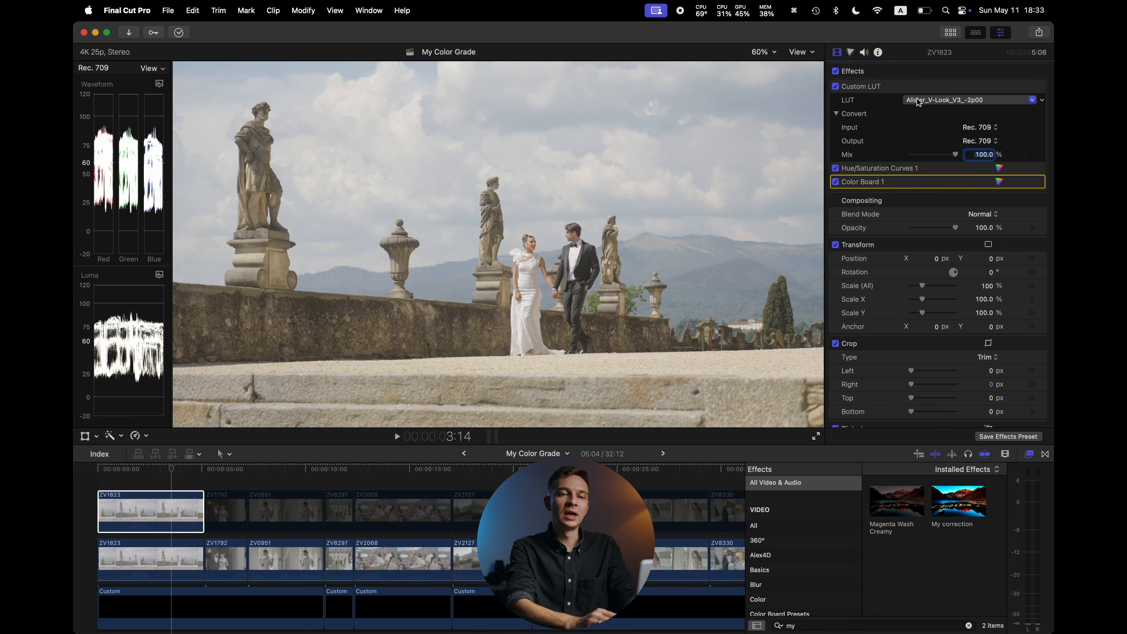
Open the Save Video Effects Preset dialog and cancel it
click(1007, 436)
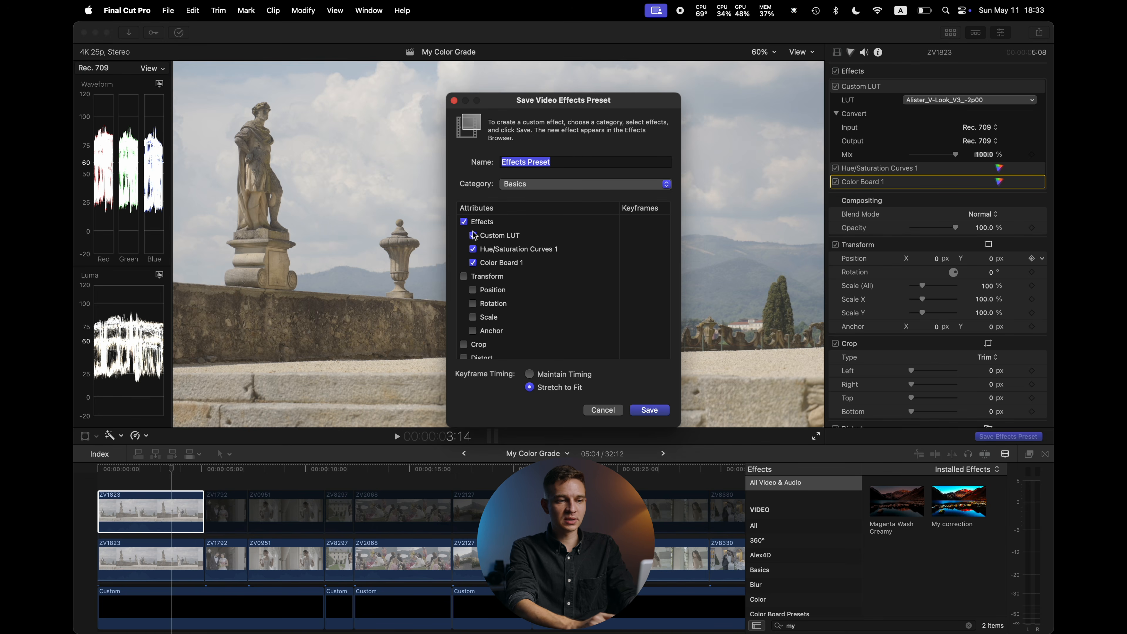
click(603, 410)
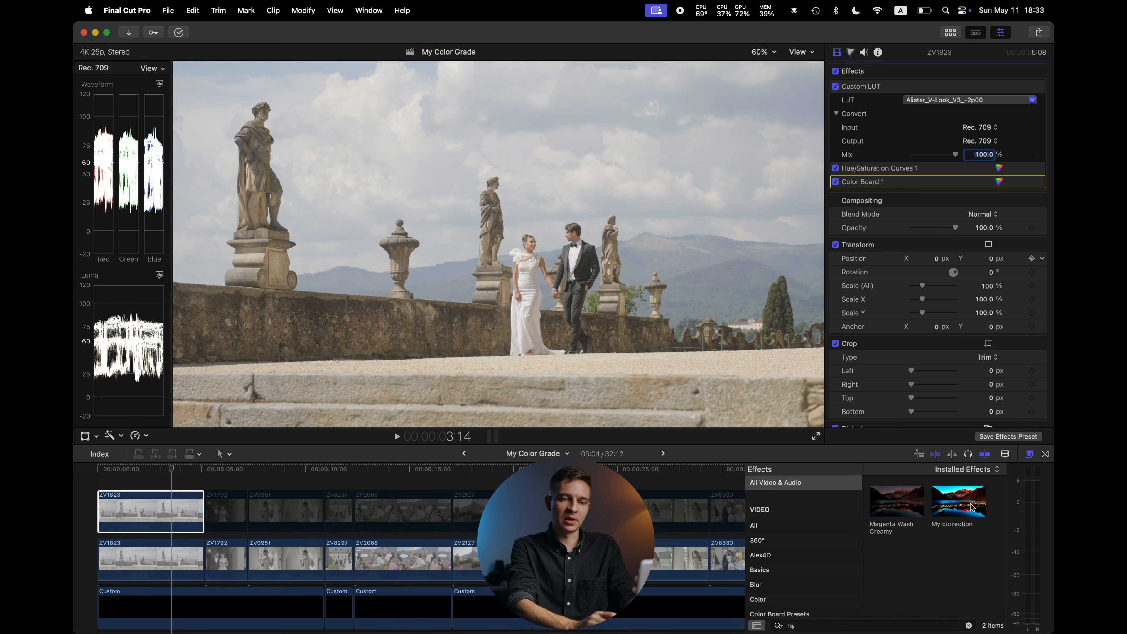
Add a Color Wheels correction to the top clip and raise the Highlights brightness
click(178, 504)
click(173, 484)
click(172, 513)
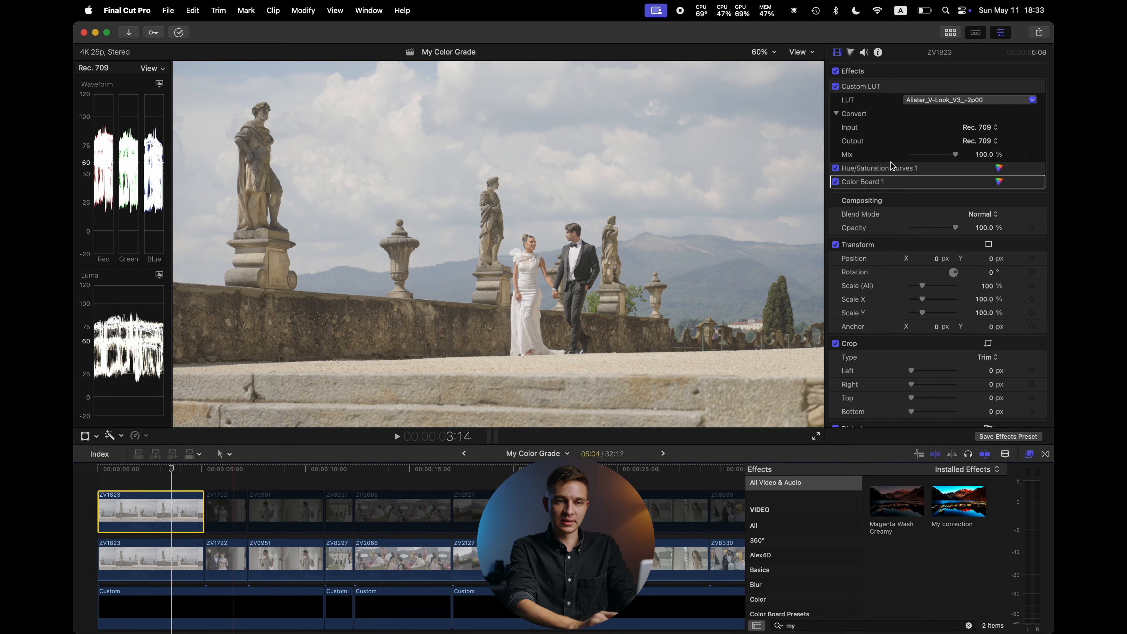
click(850, 52)
click(867, 71)
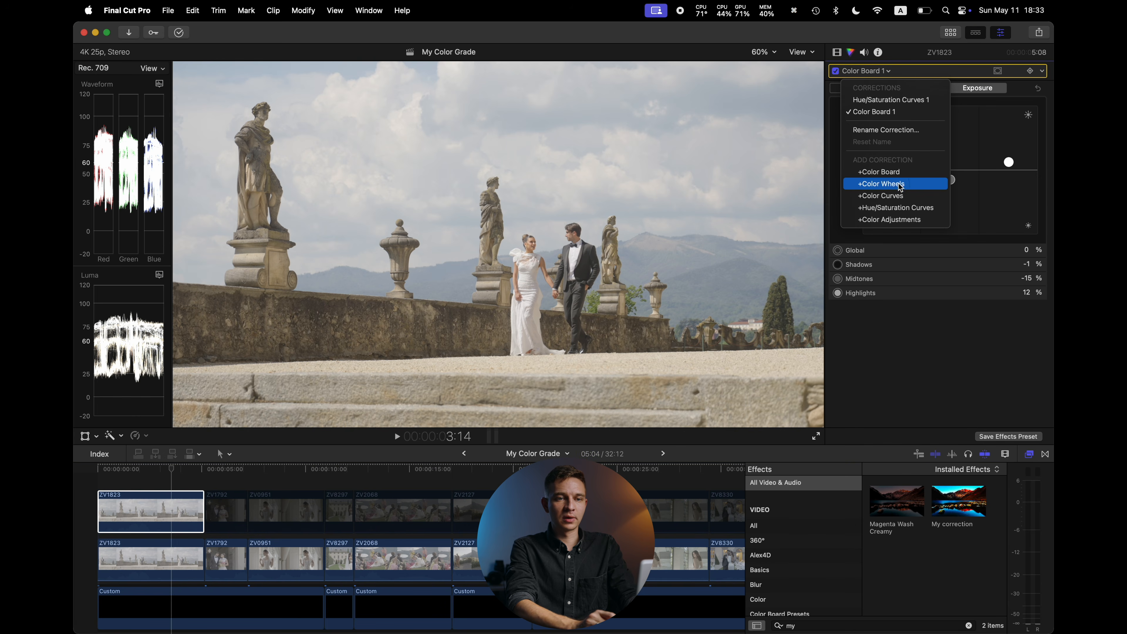
click(986, 191)
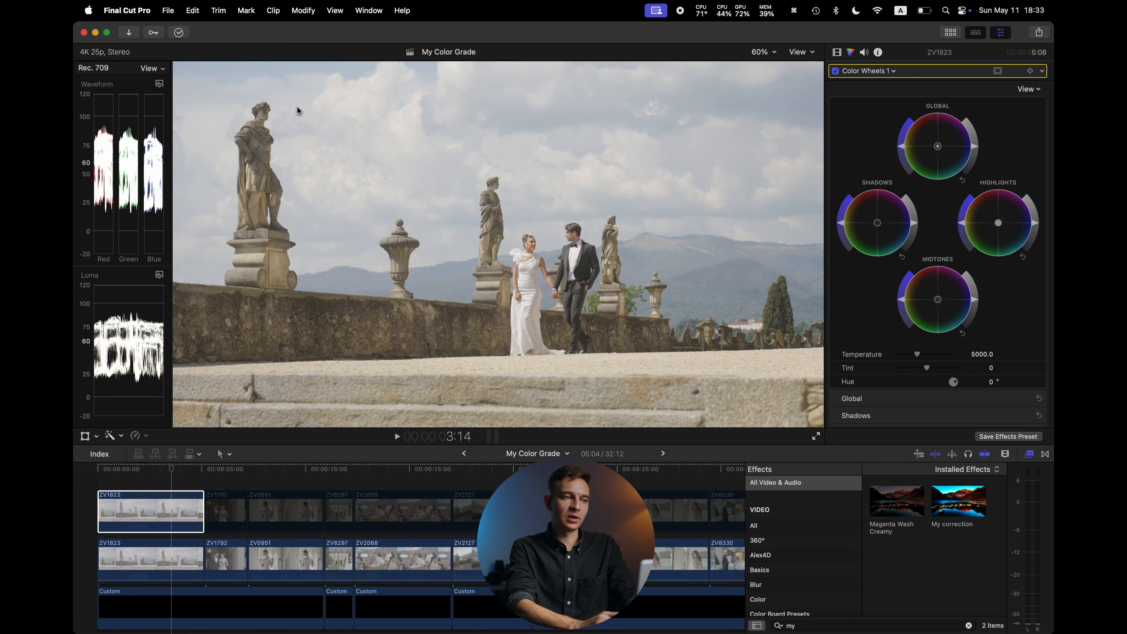
drag(1034, 226, 1034, 215)
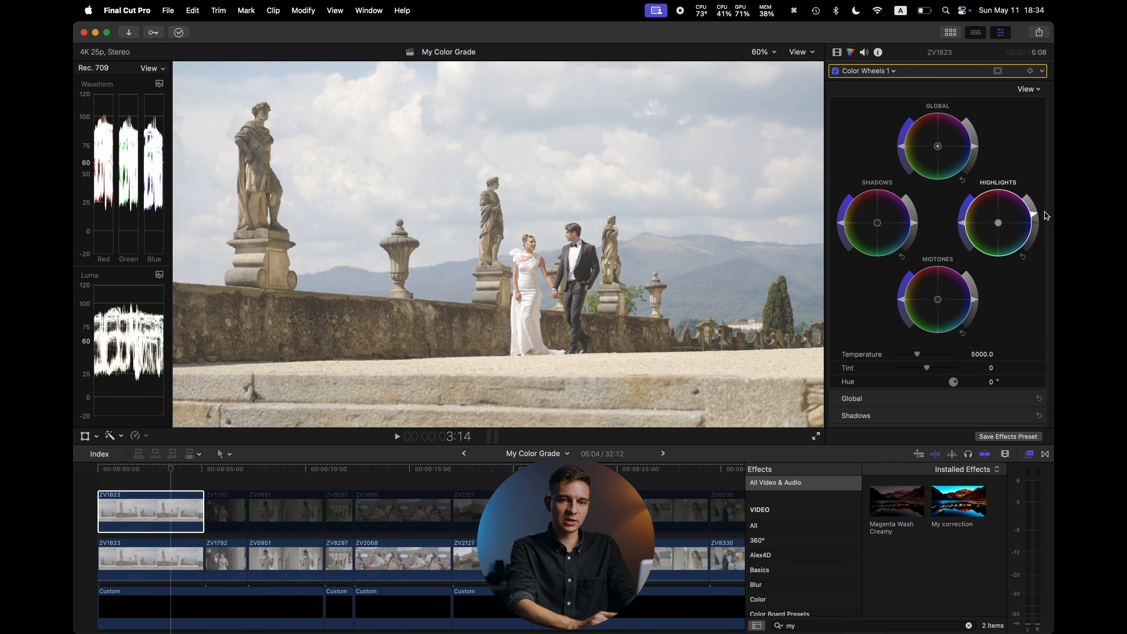
drag(1034, 216, 1038, 195)
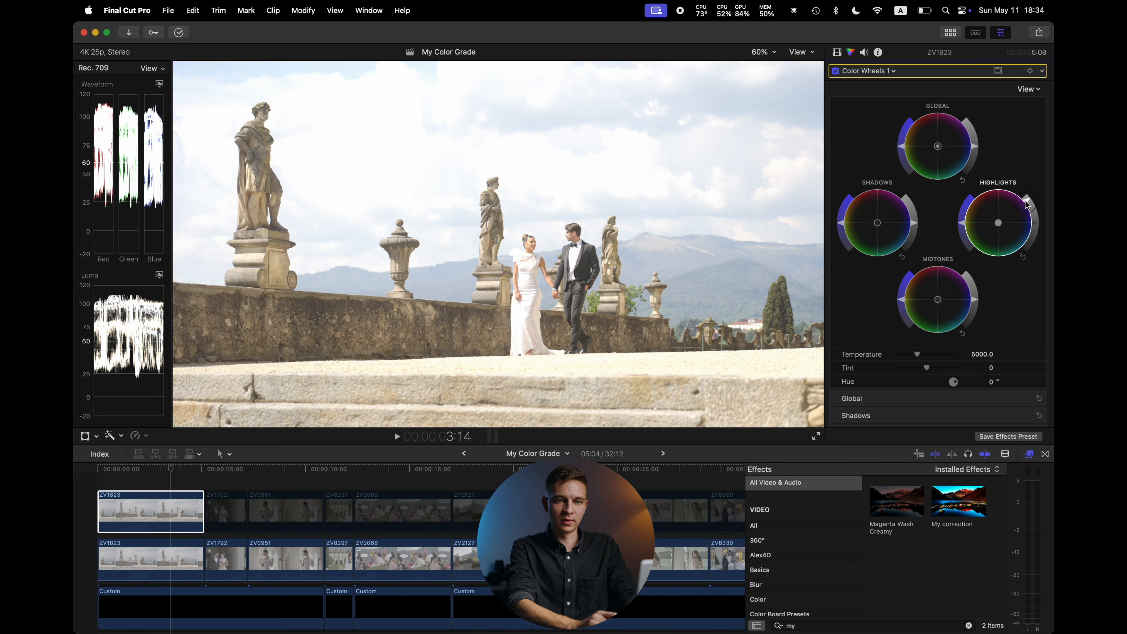
Fine-tune the Color Wheels brightness for highlights, shadows and midtones on the top clip, and set Tint to 3.0
drag(1027, 204, 1033, 217)
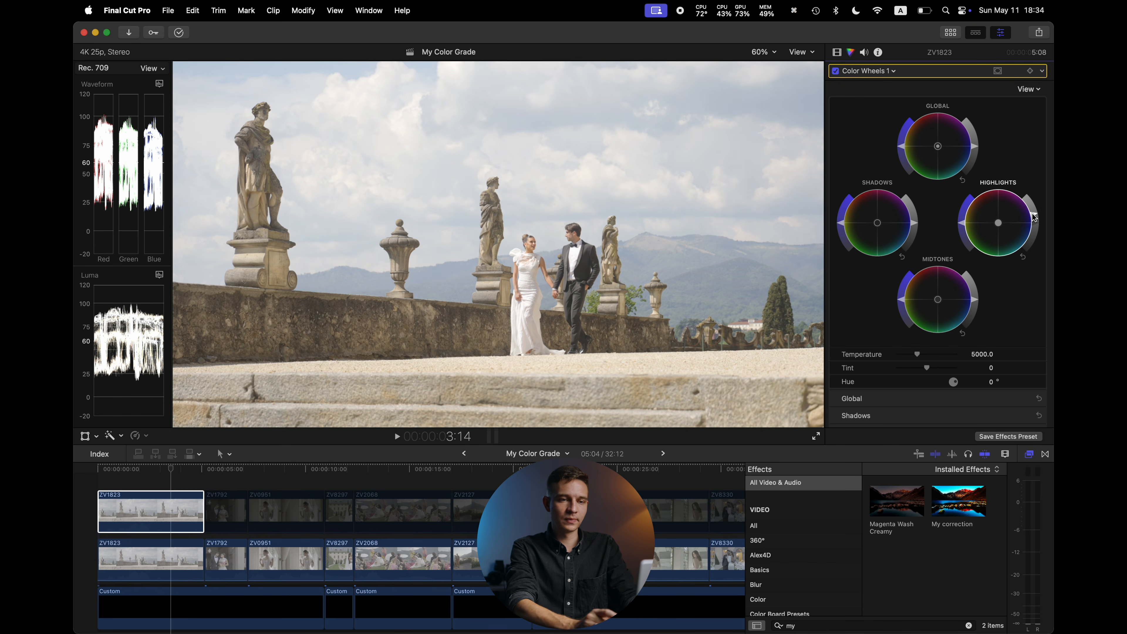
drag(917, 227, 916, 241)
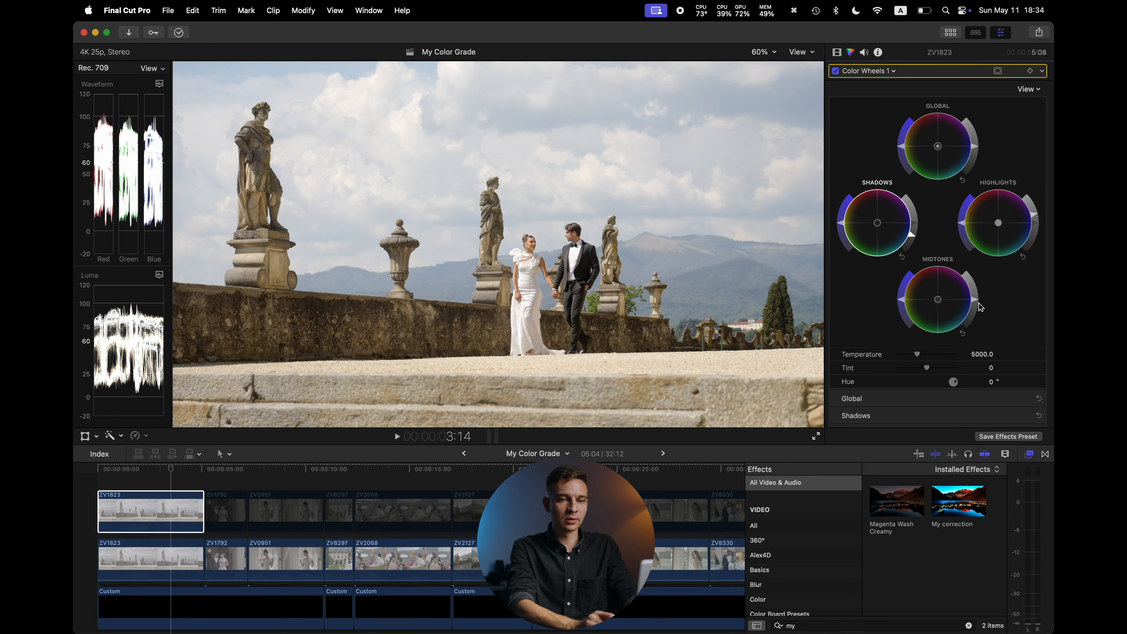
drag(976, 301, 973, 316)
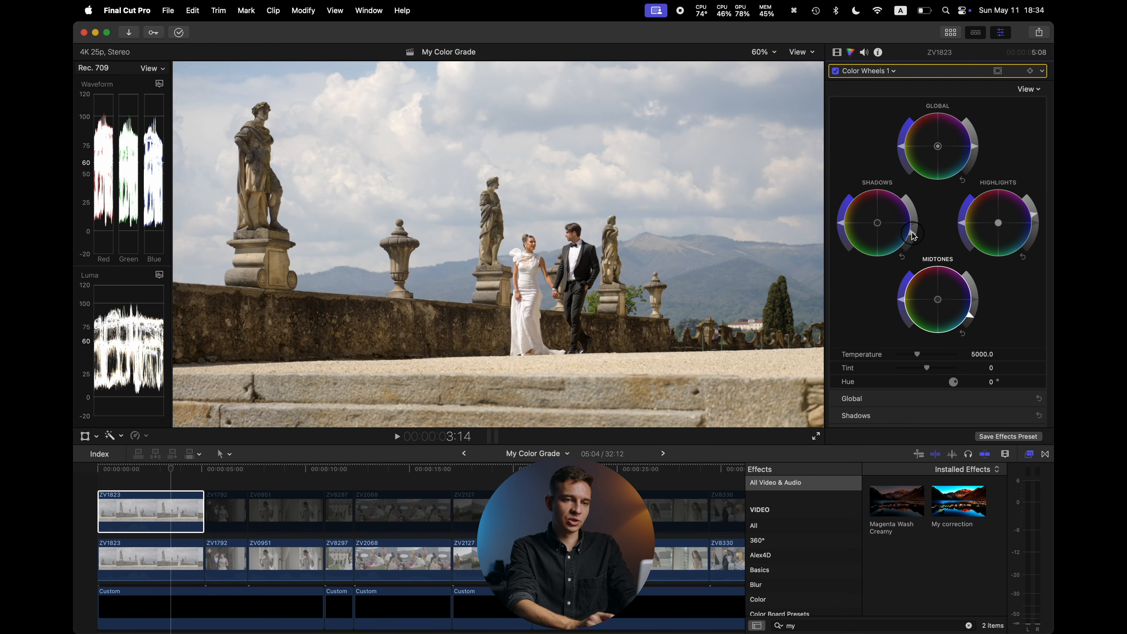
drag(971, 317, 970, 323)
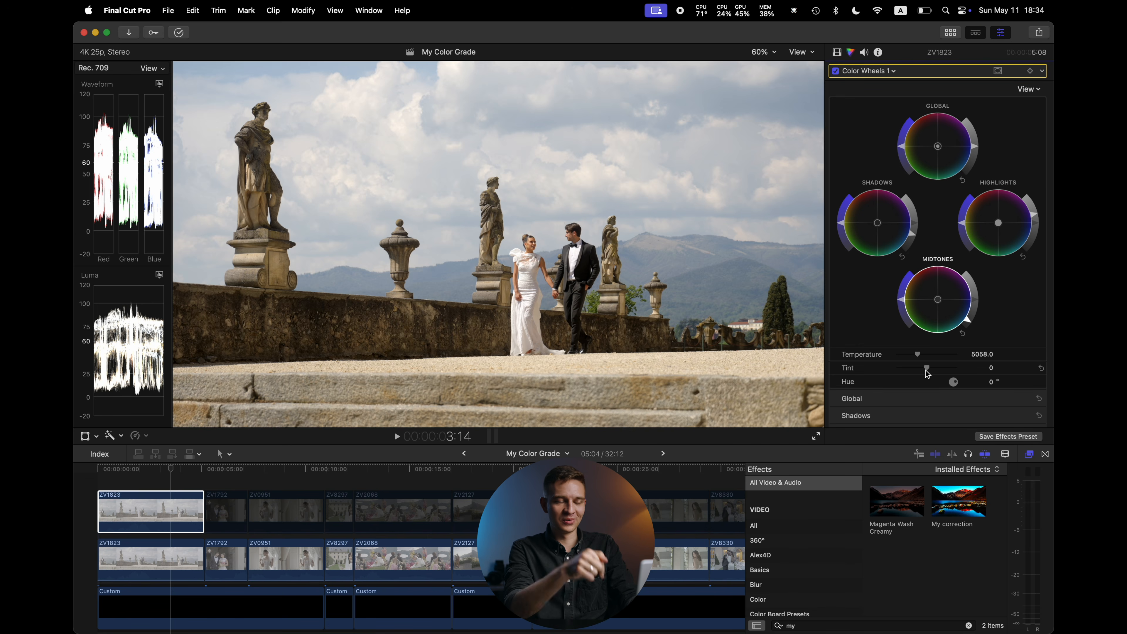
drag(928, 371, 930, 372)
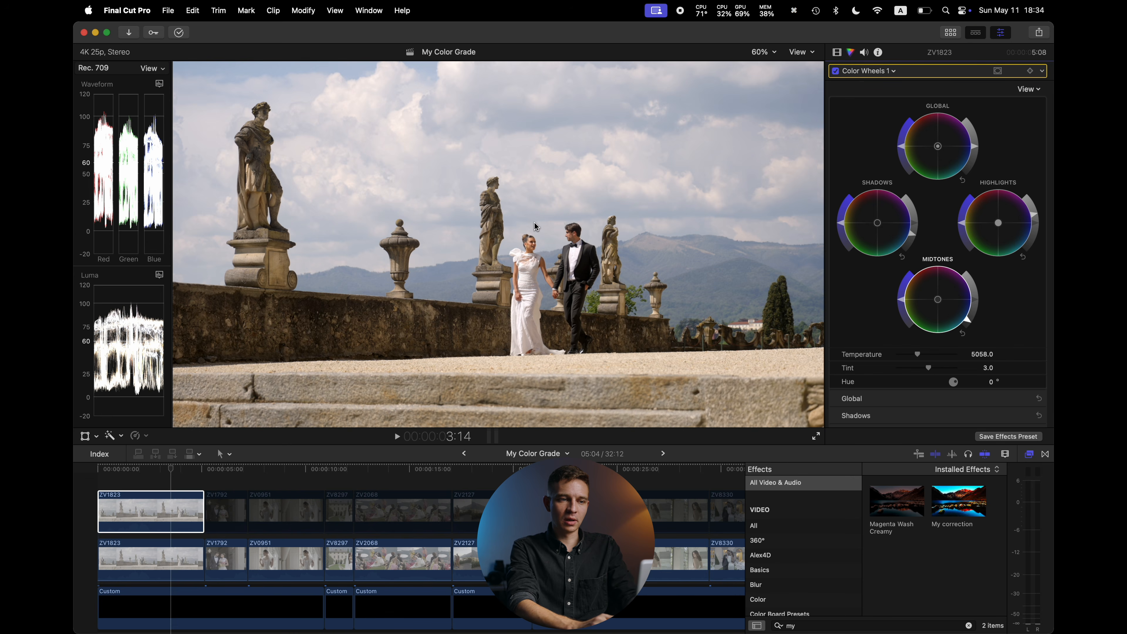
Toggle the top ZV1823 clip off and on to compare the grade against the clip beneath
click(172, 513)
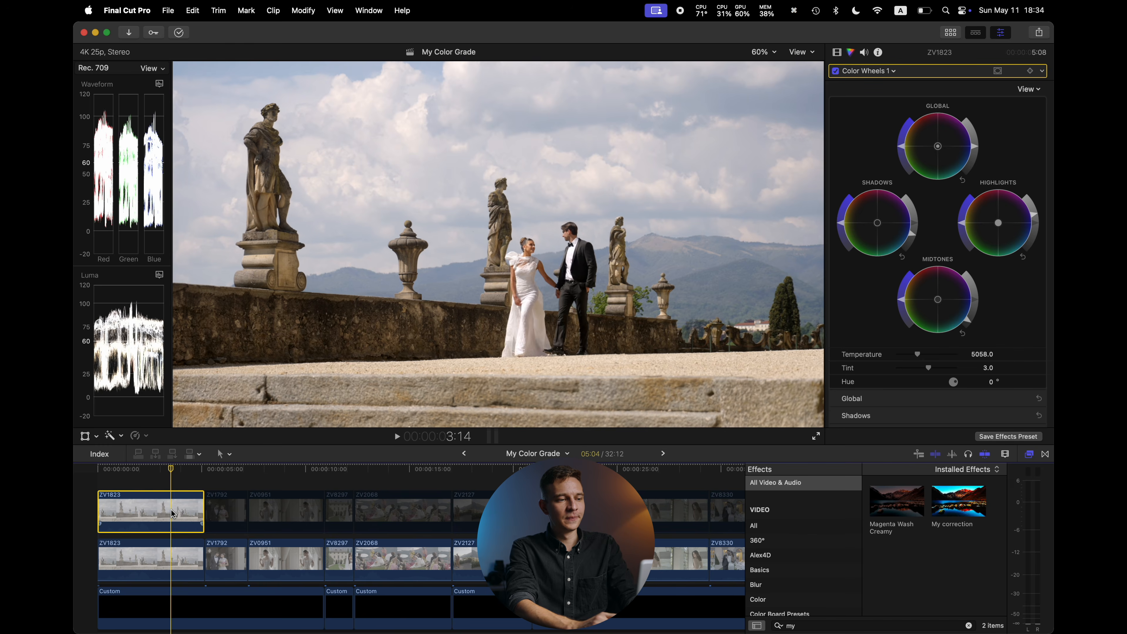
key(v)
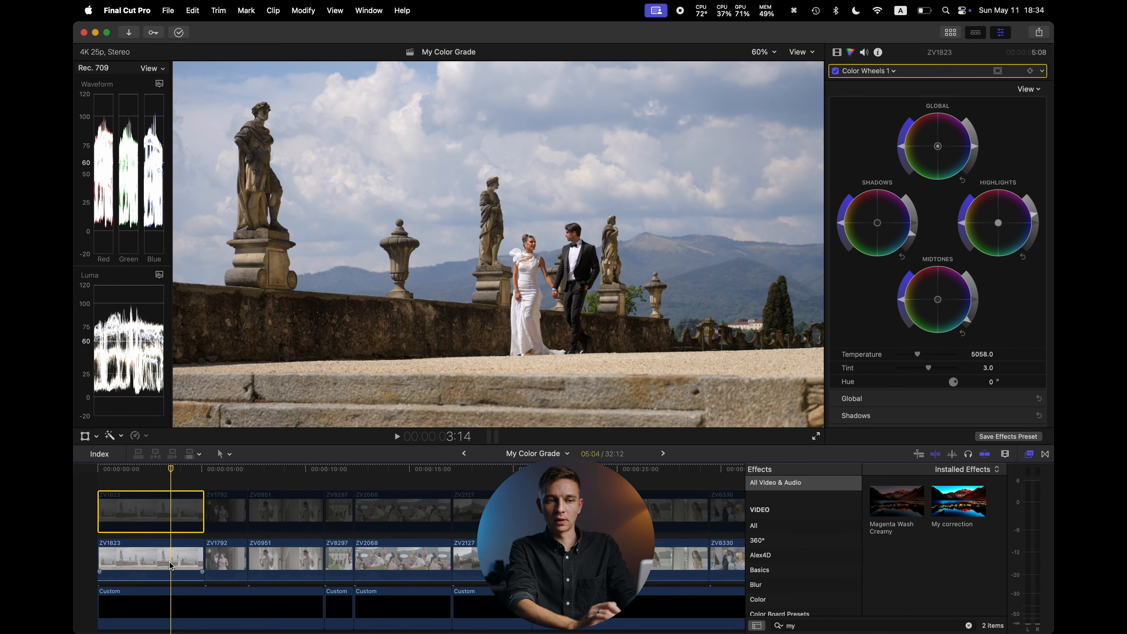
key(v)
key(v)
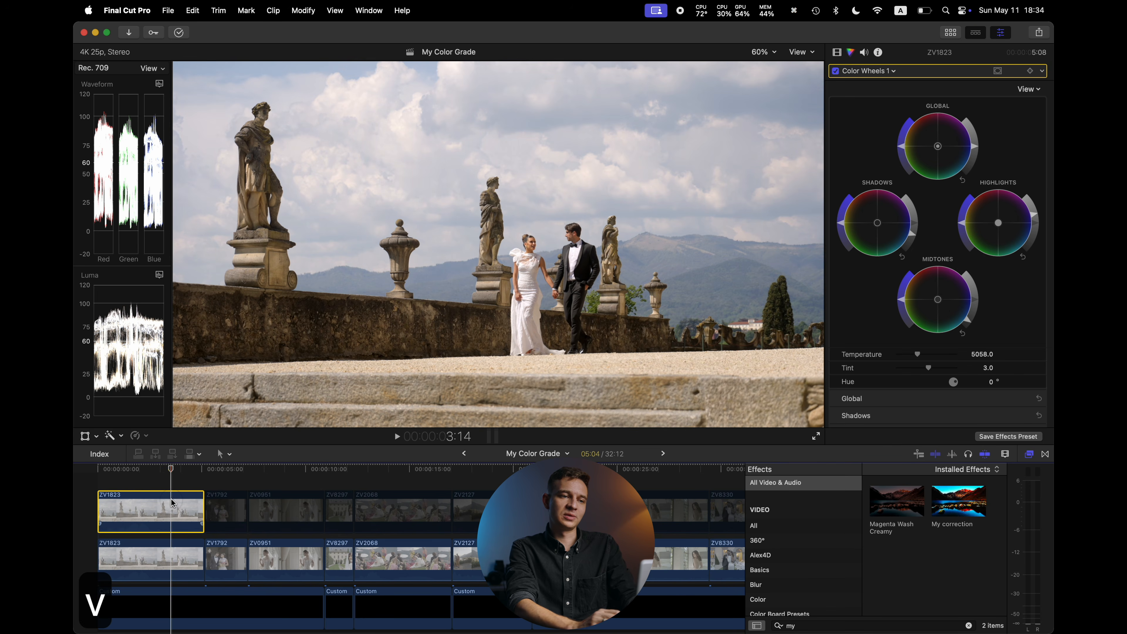
click(967, 322)
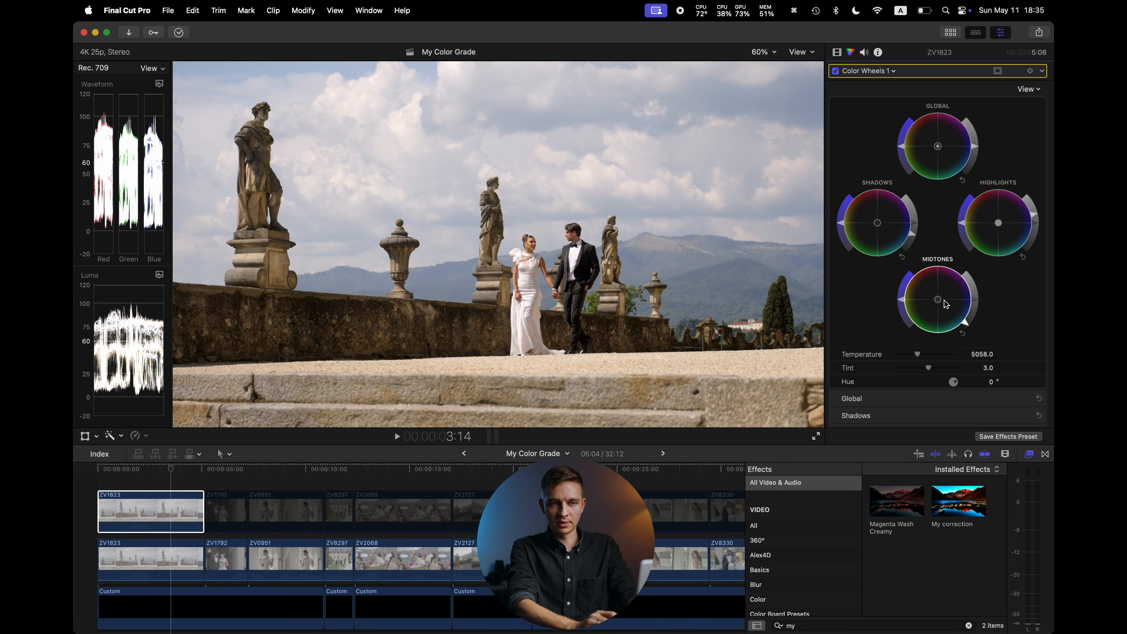
Try moving the Custom LUT below the Color Wheels correction and nudging the temperature, then undo the temperature change
click(836, 52)
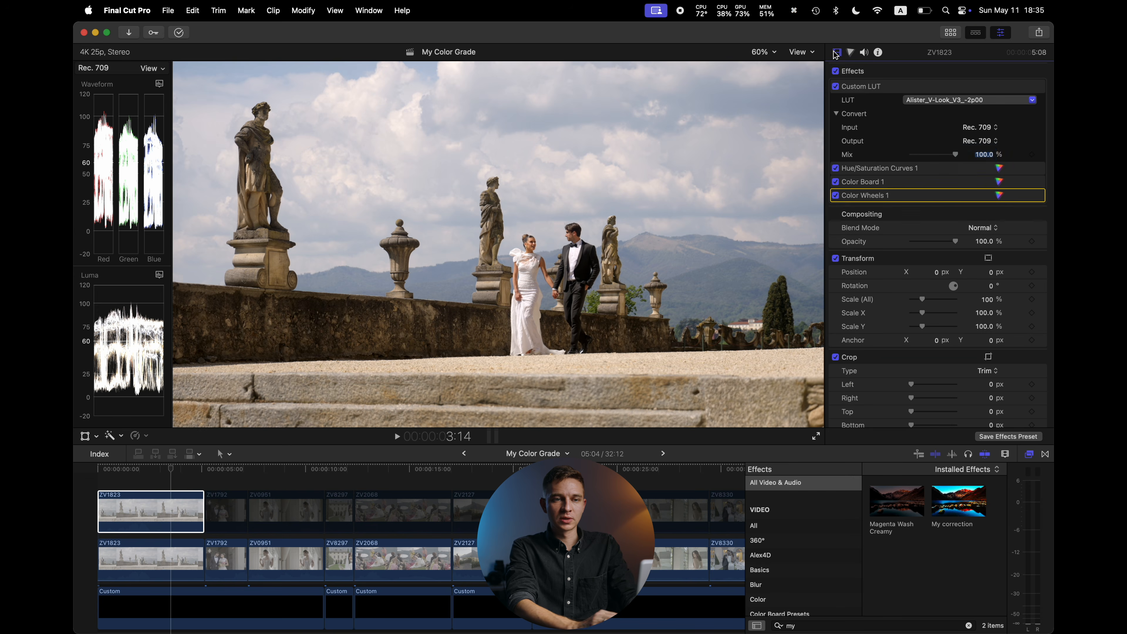
click(886, 91)
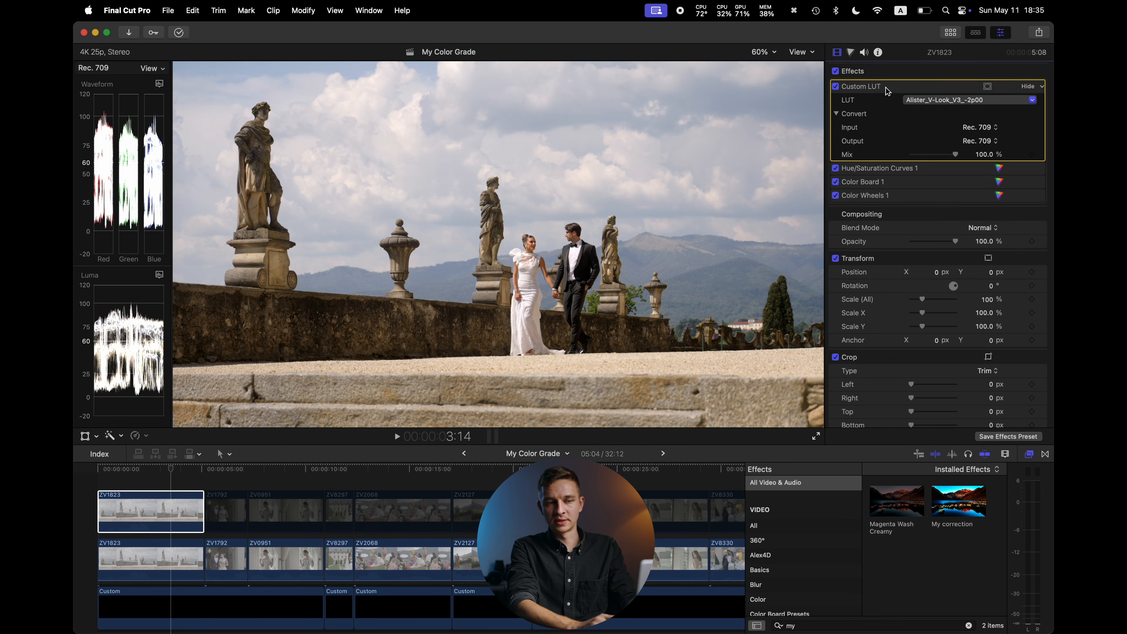
drag(886, 91, 886, 203)
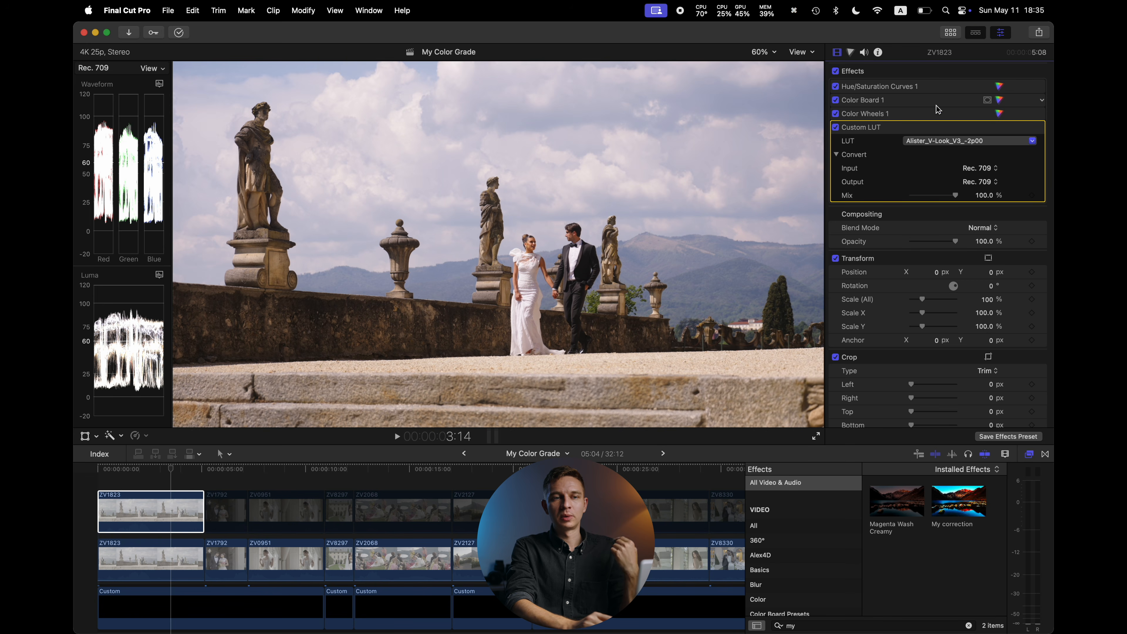
click(1000, 114)
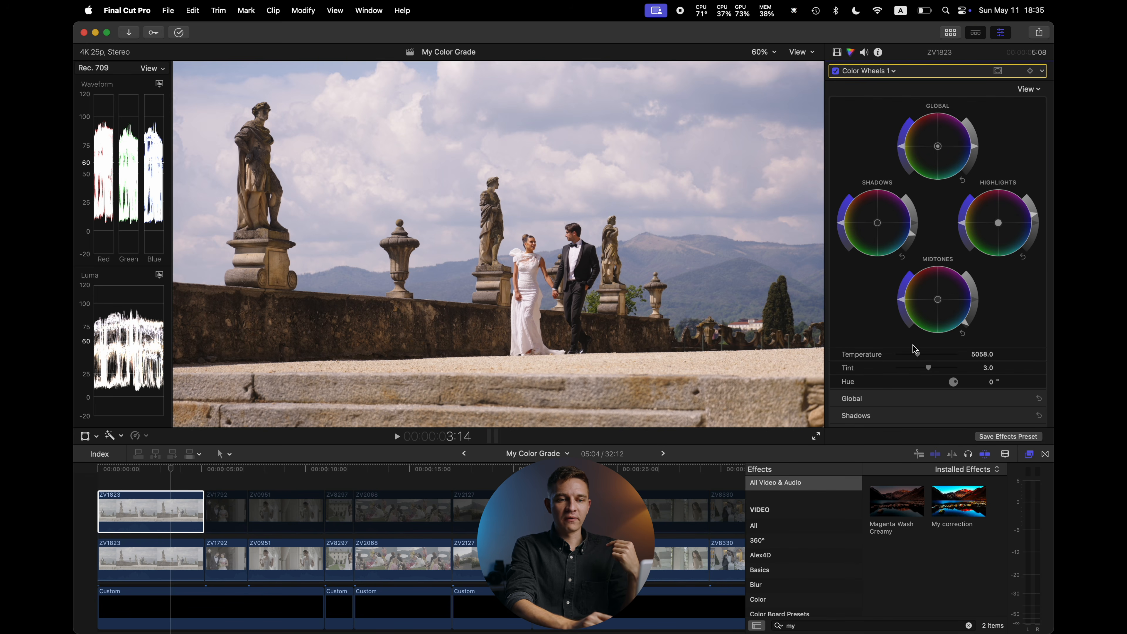
drag(919, 357, 921, 359)
key(super+z)
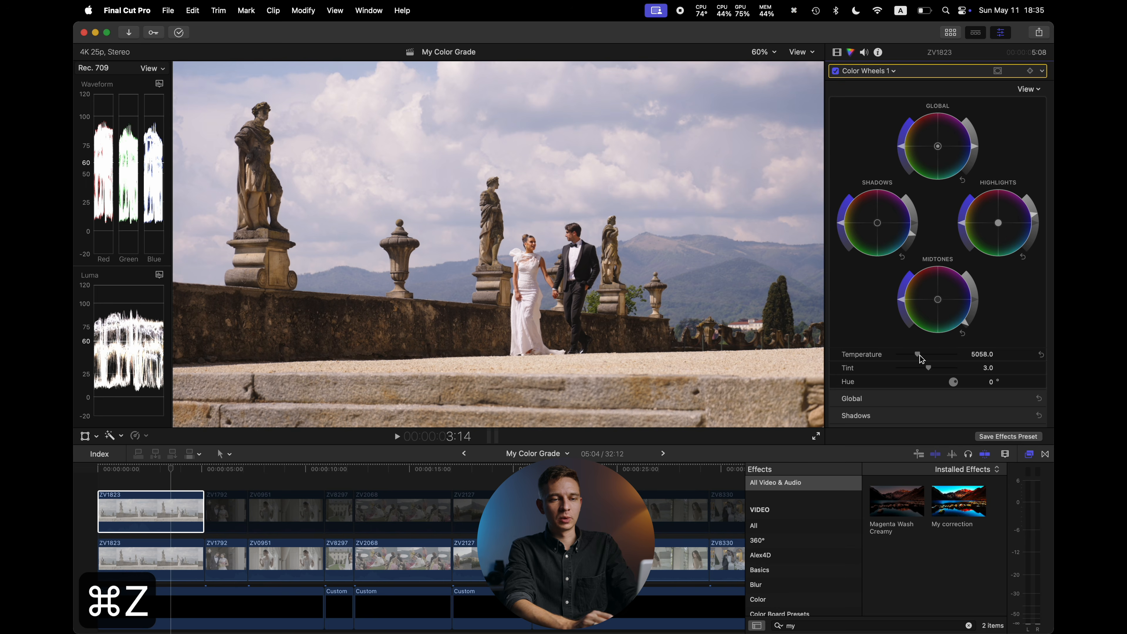
Move the Custom LUT back to the top of the effects stack and try another temperature change, then undo it
drag(872, 130, 872, 82)
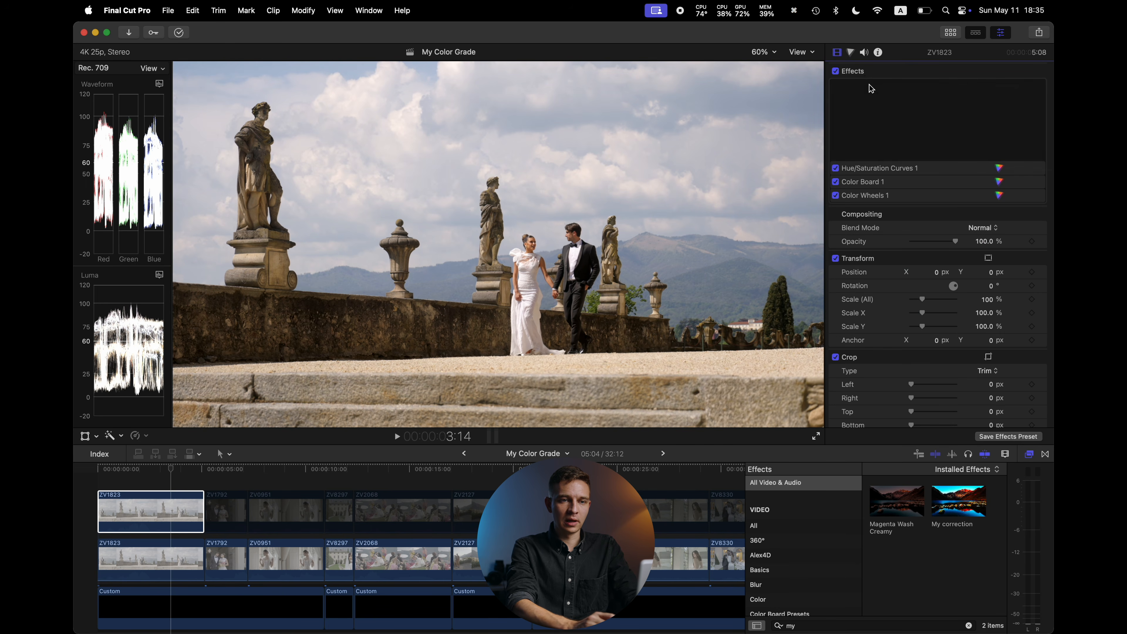
click(999, 195)
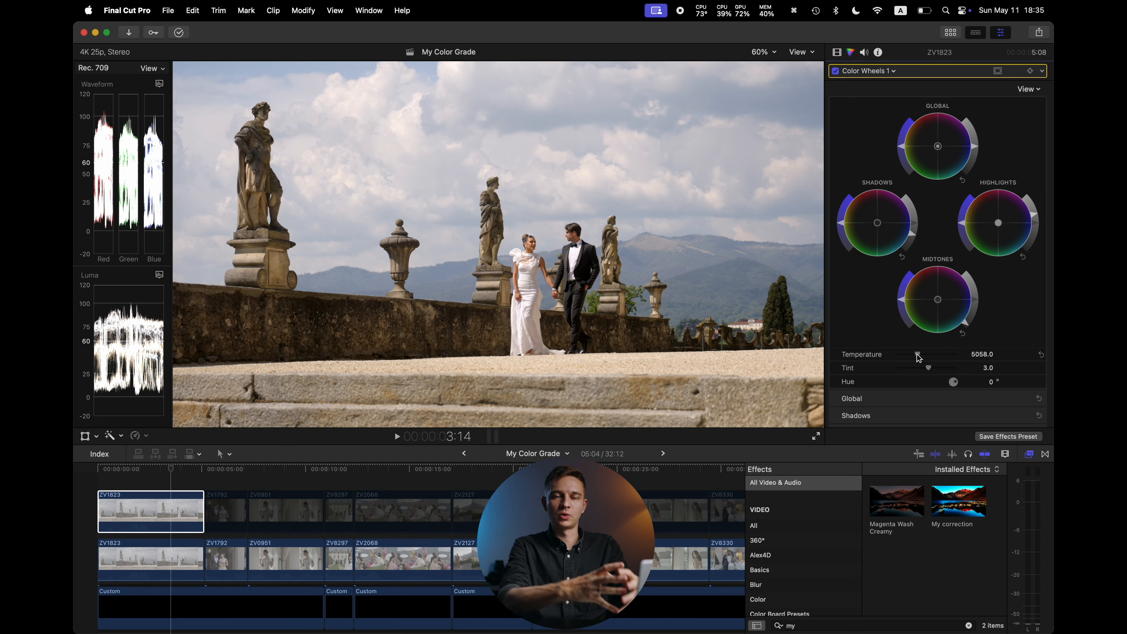
drag(917, 358, 917, 359)
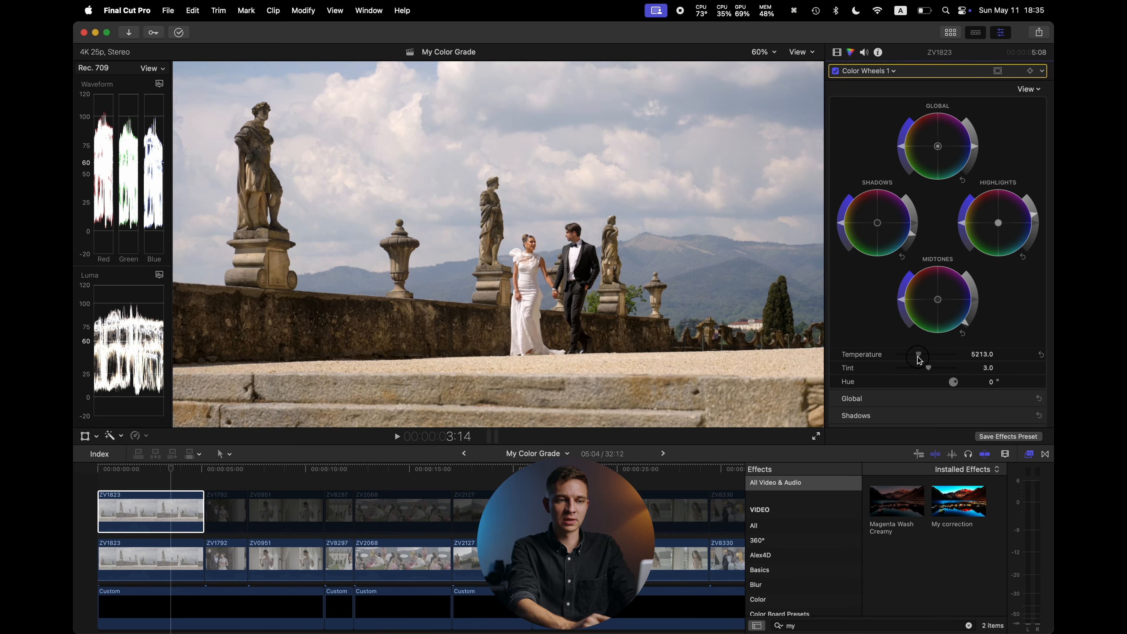
key(super+z)
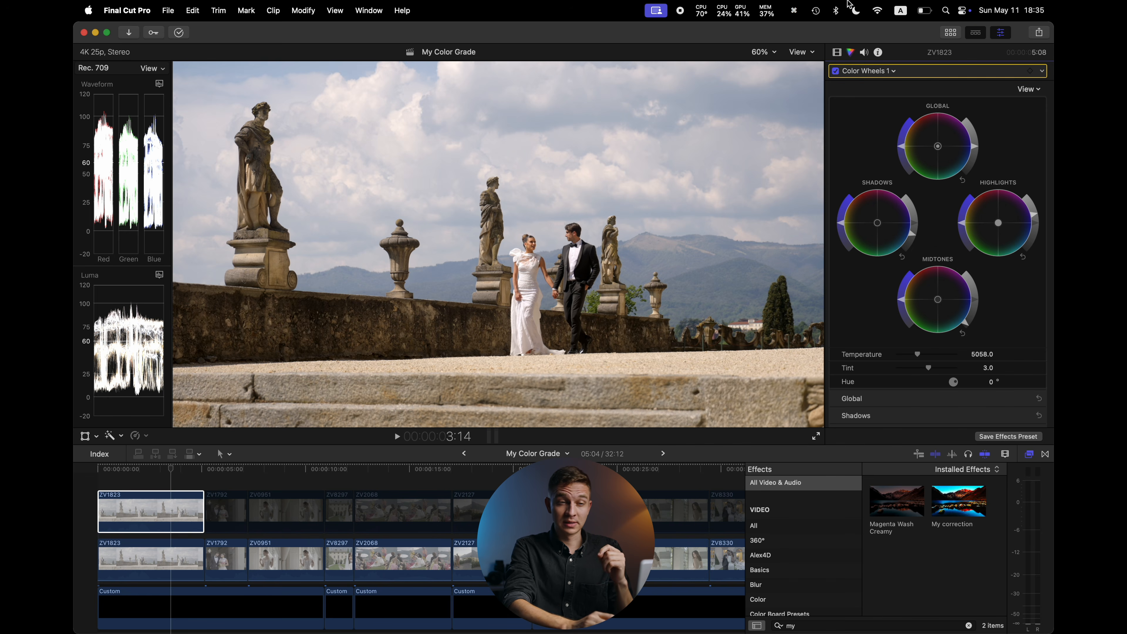
Try moving the Custom LUT to the bottom of the effects stack and return it to the top
click(836, 52)
drag(865, 86, 878, 205)
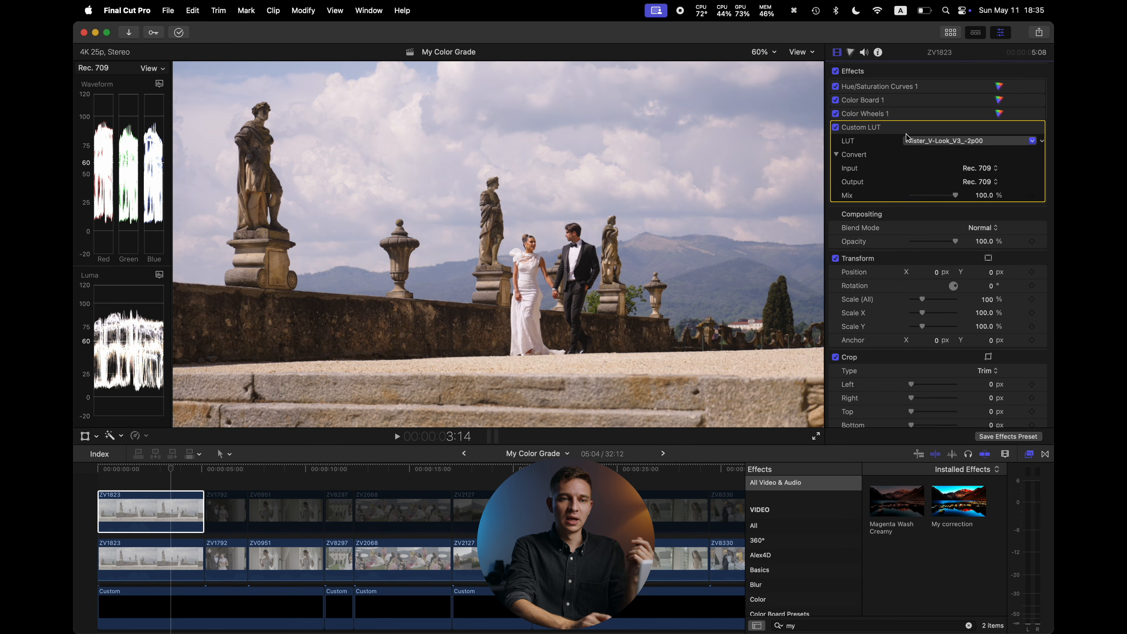
drag(887, 127, 891, 93)
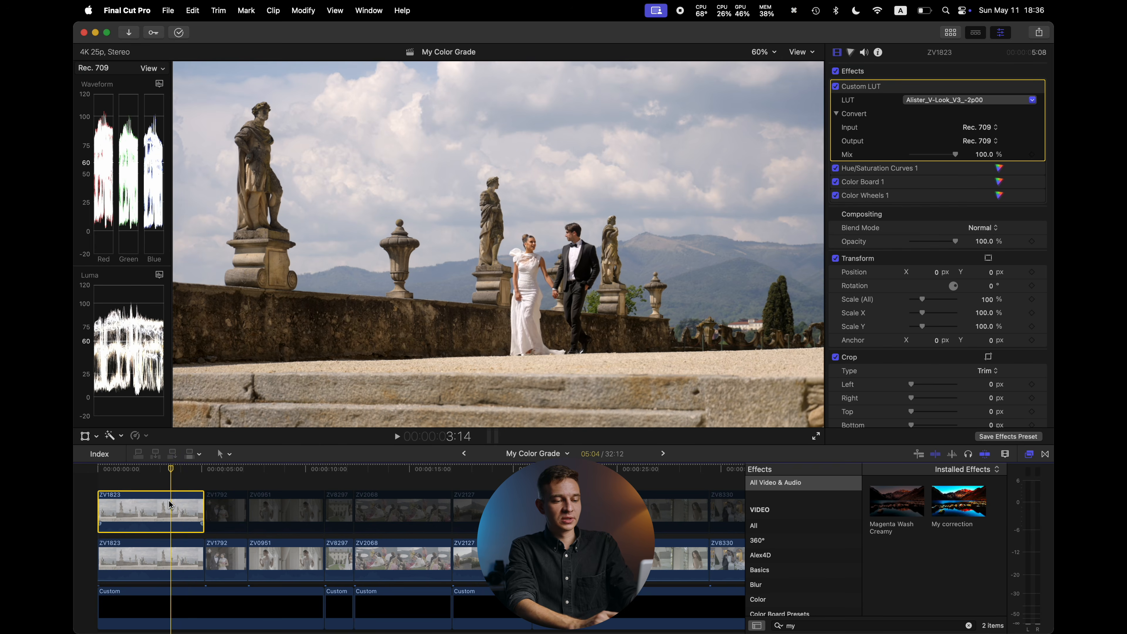
Select the upper ZV1792 clip and toggle it off and on to compare with the clip below
key(v)
click(225, 506)
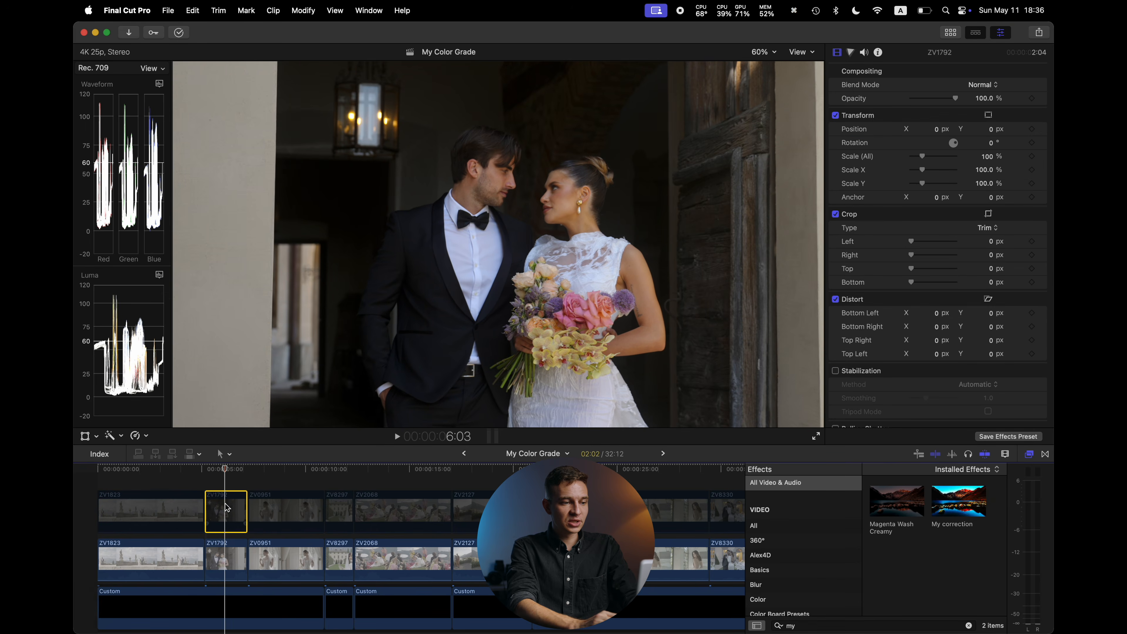
key(v)
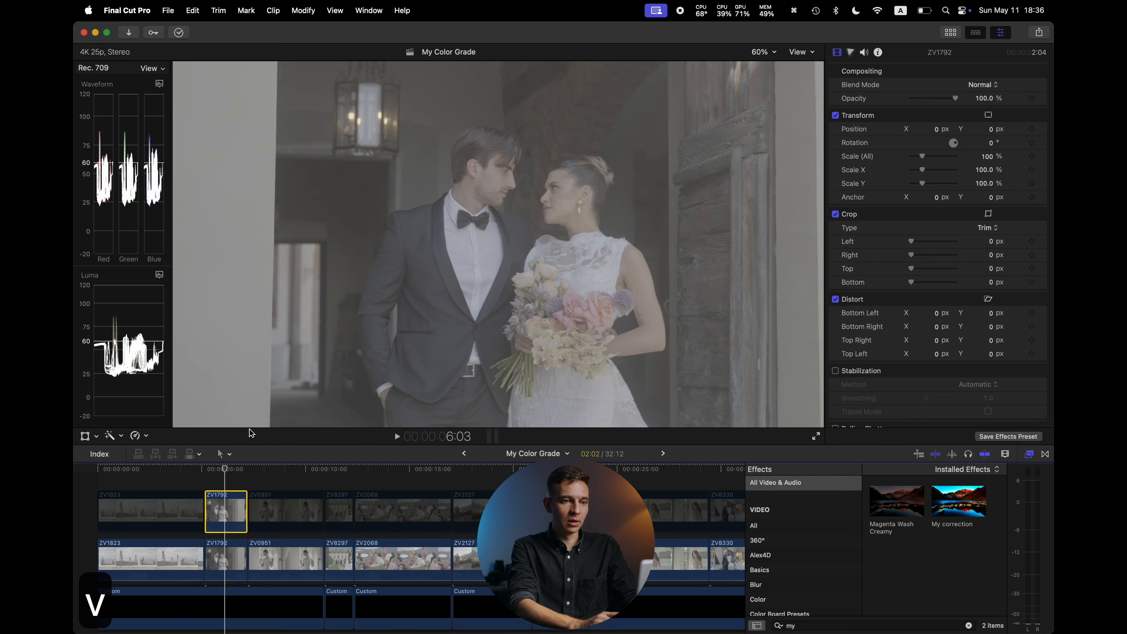
key(v)
Select the lower ZV1792 clip and toggle its Hue/Saturation and Color Wheels corrections to compare their effect
click(225, 560)
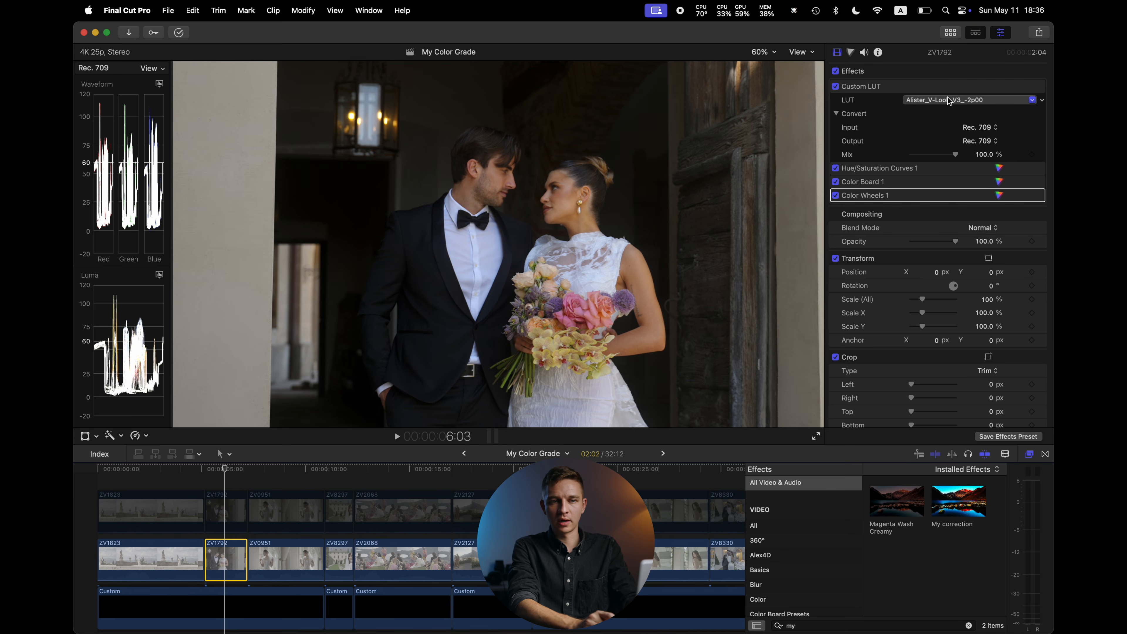
click(835, 168)
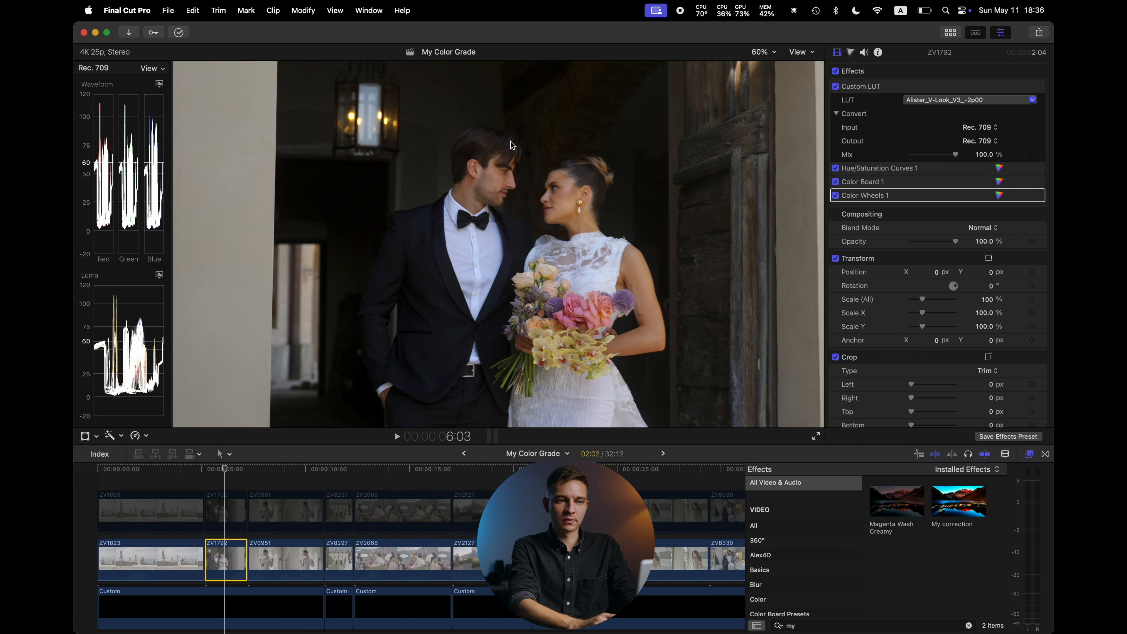
click(834, 196)
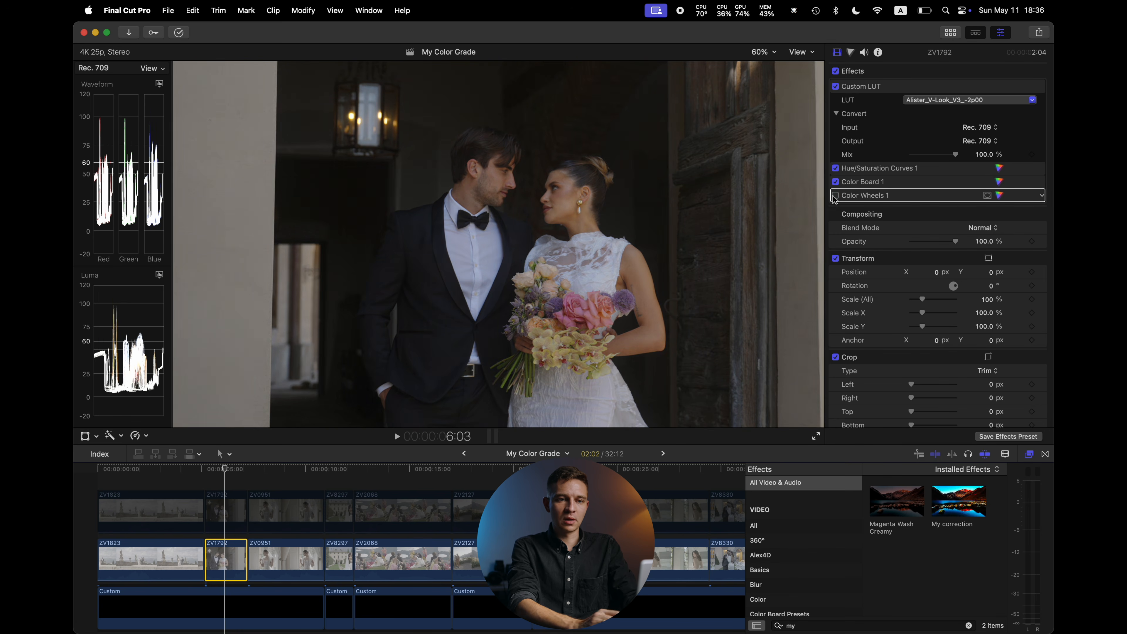
click(835, 196)
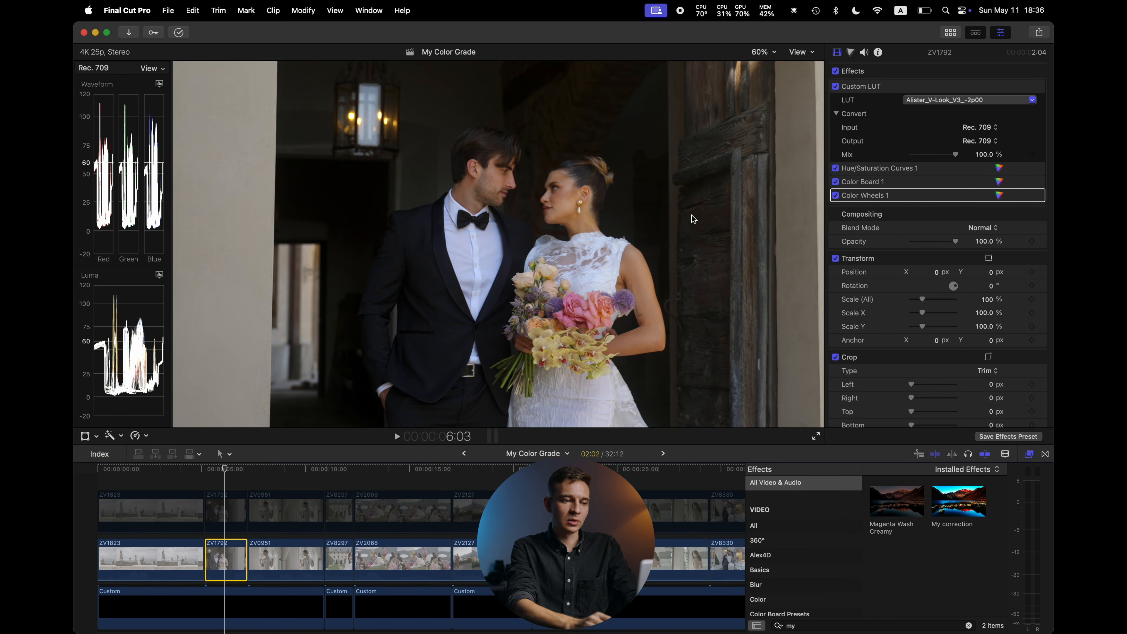
Apply the My correction preset to the upper ZV1792 clip and add a Color Wheels correction to it
click(224, 502)
drag(947, 498, 224, 504)
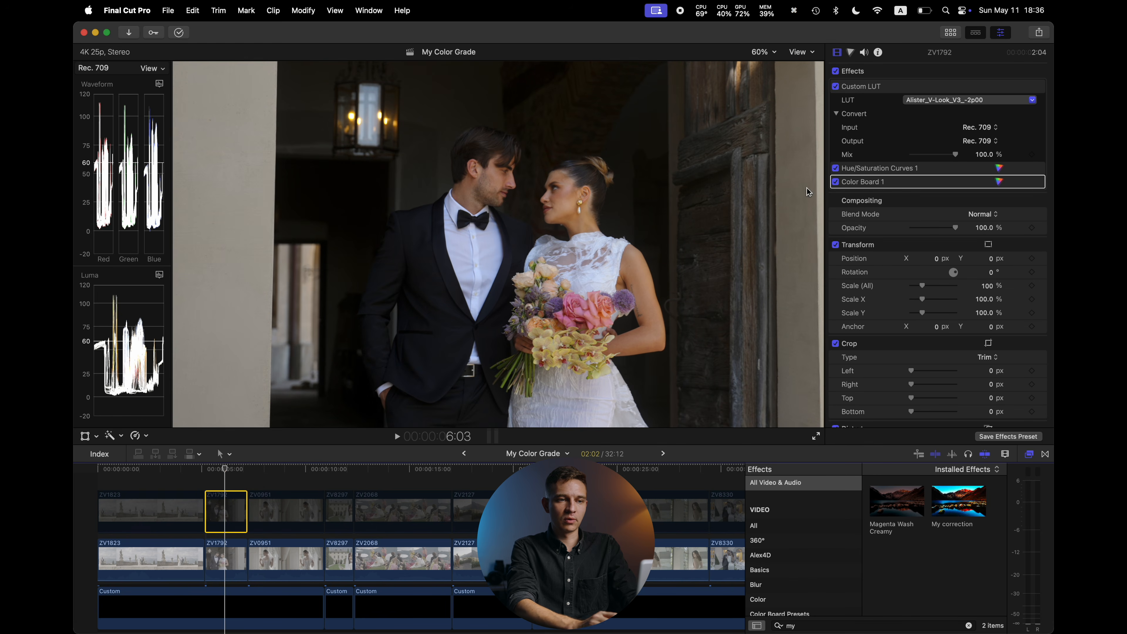
click(850, 52)
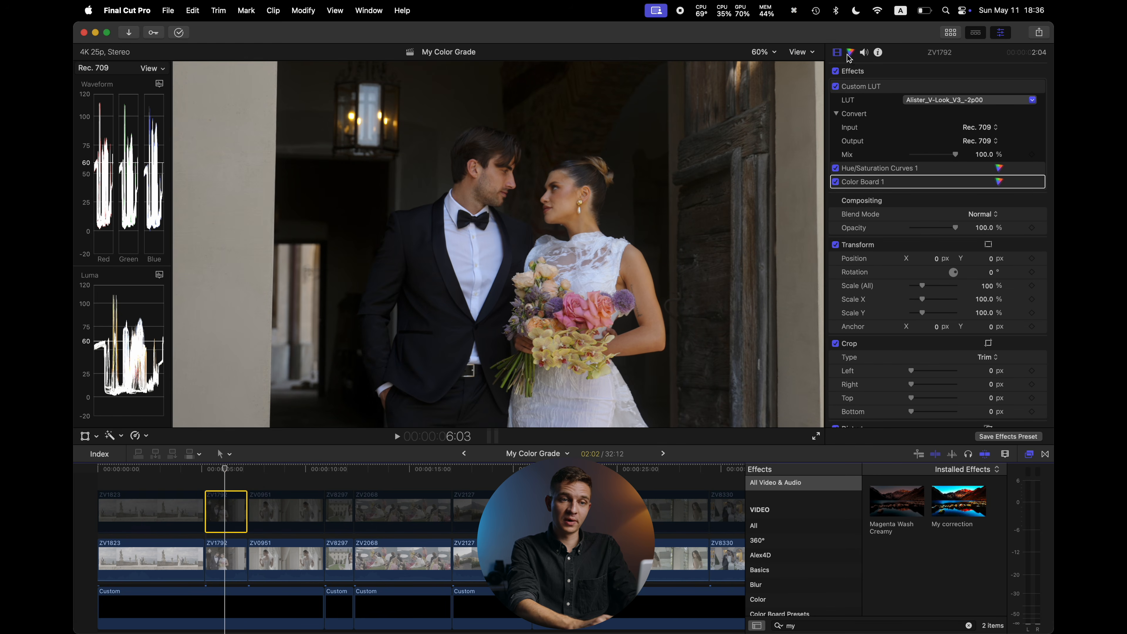
click(868, 71)
click(901, 184)
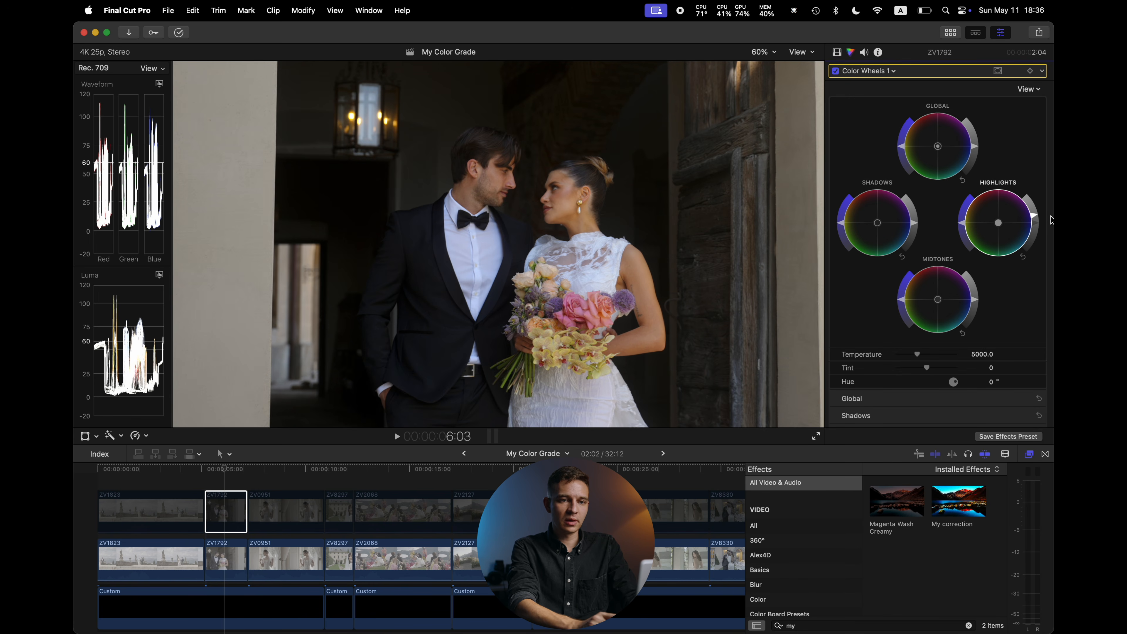
Adjust highlights, shadows and midtones brightness on the Color Wheels and set Temperature to 5715.0 and Tint to 2.0
key(v)
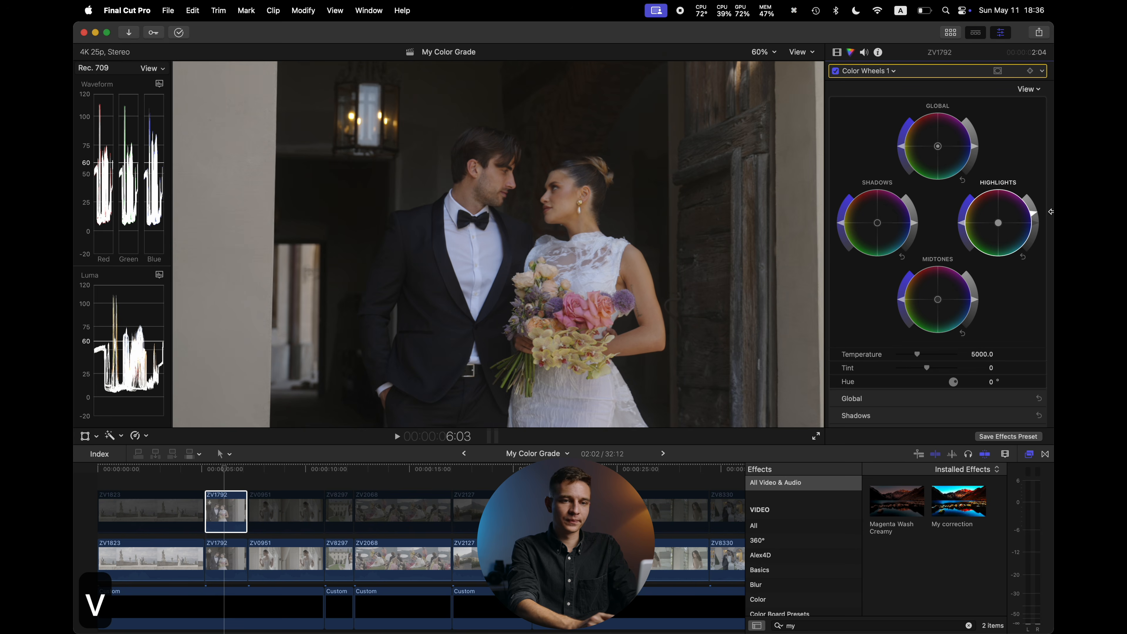
drag(1034, 213, 1032, 202)
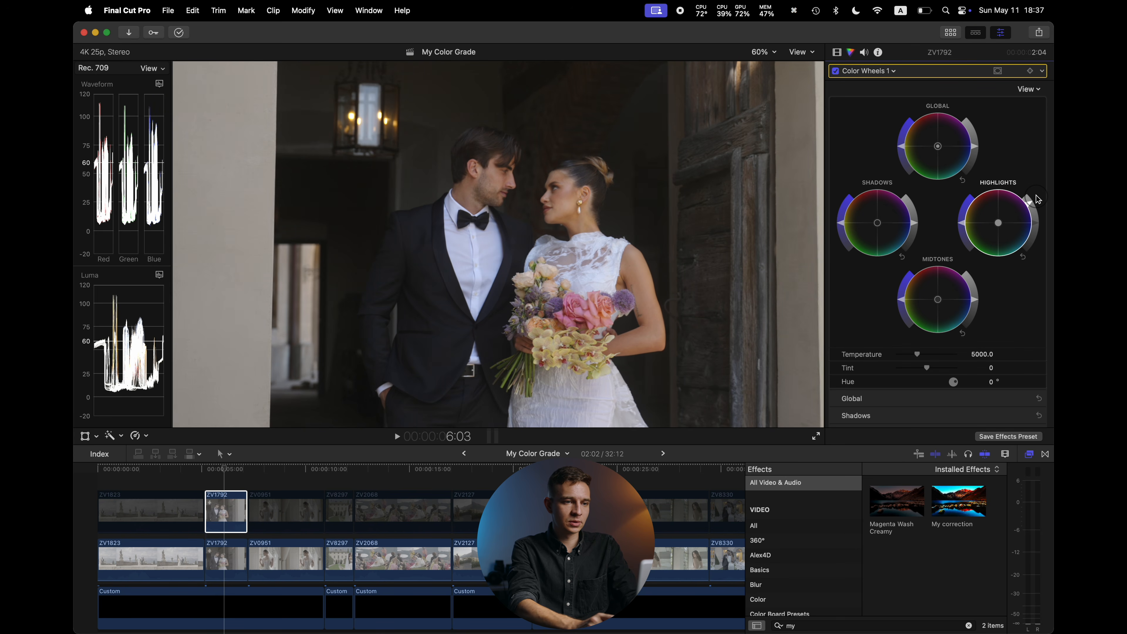
drag(914, 223, 914, 227)
drag(974, 299, 975, 304)
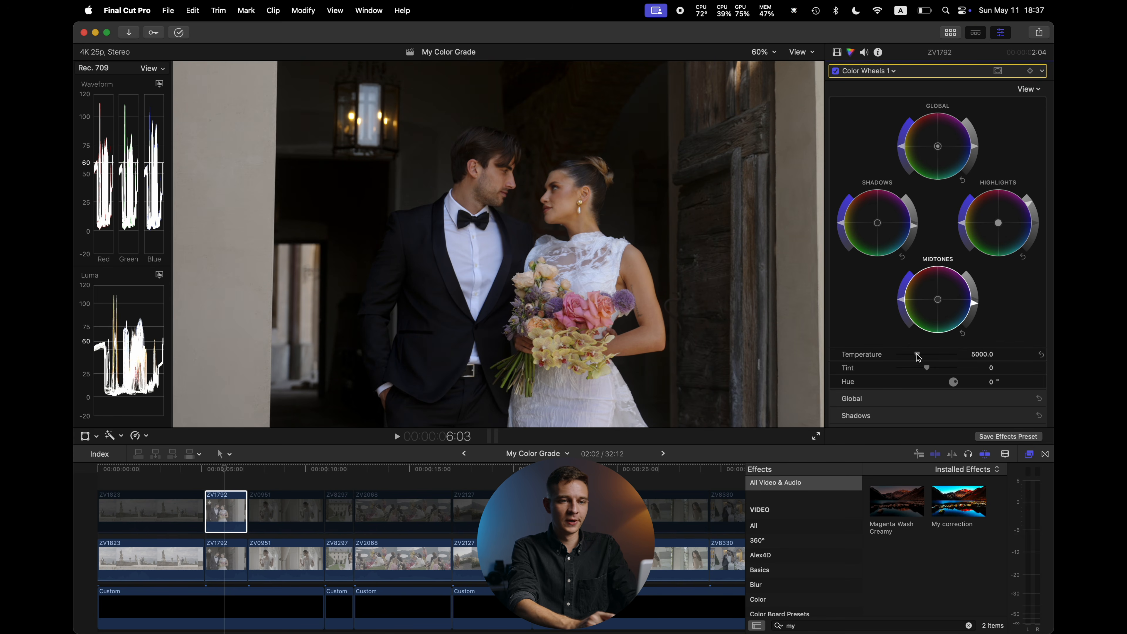
drag(918, 355, 923, 356)
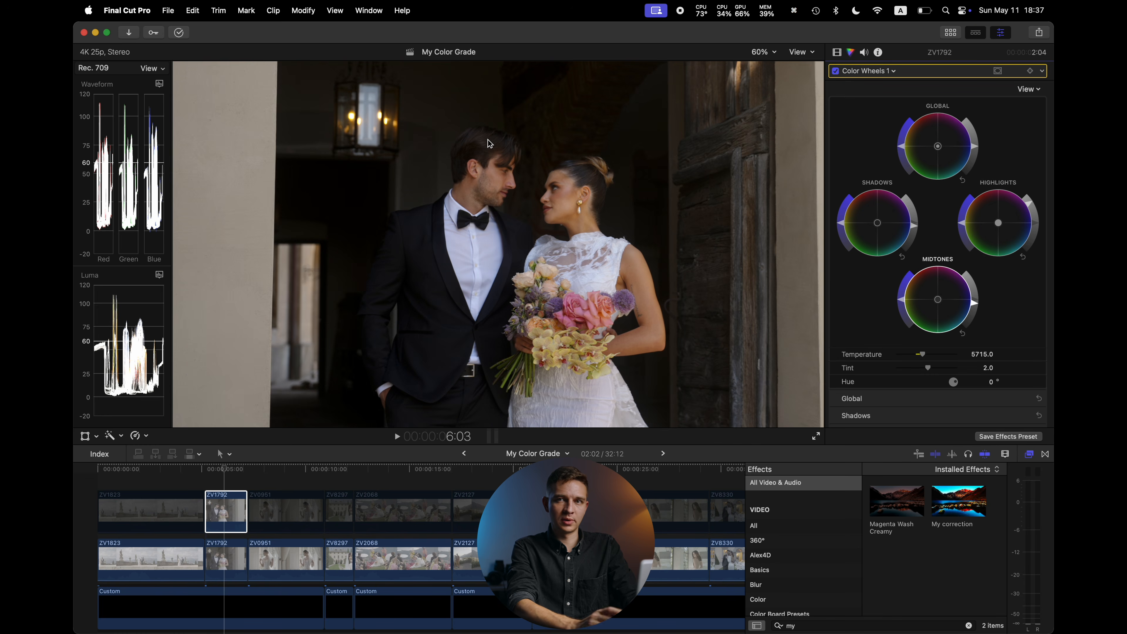
drag(1028, 203, 1026, 200)
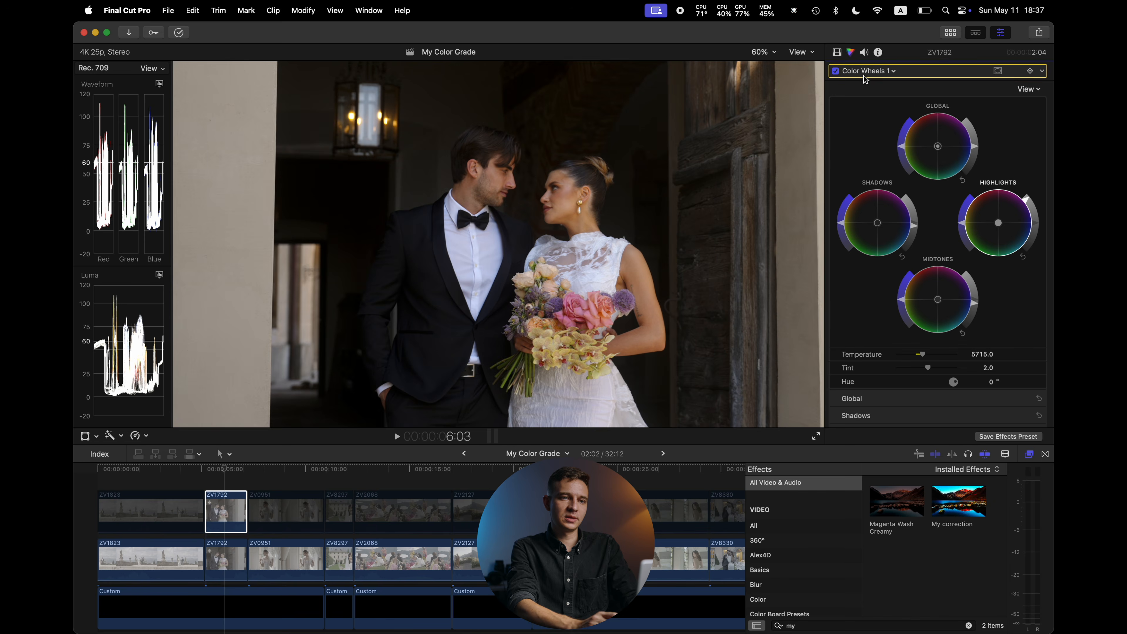
Toggle the Color Wheels correction off and on to compare its effect
click(835, 71)
click(834, 71)
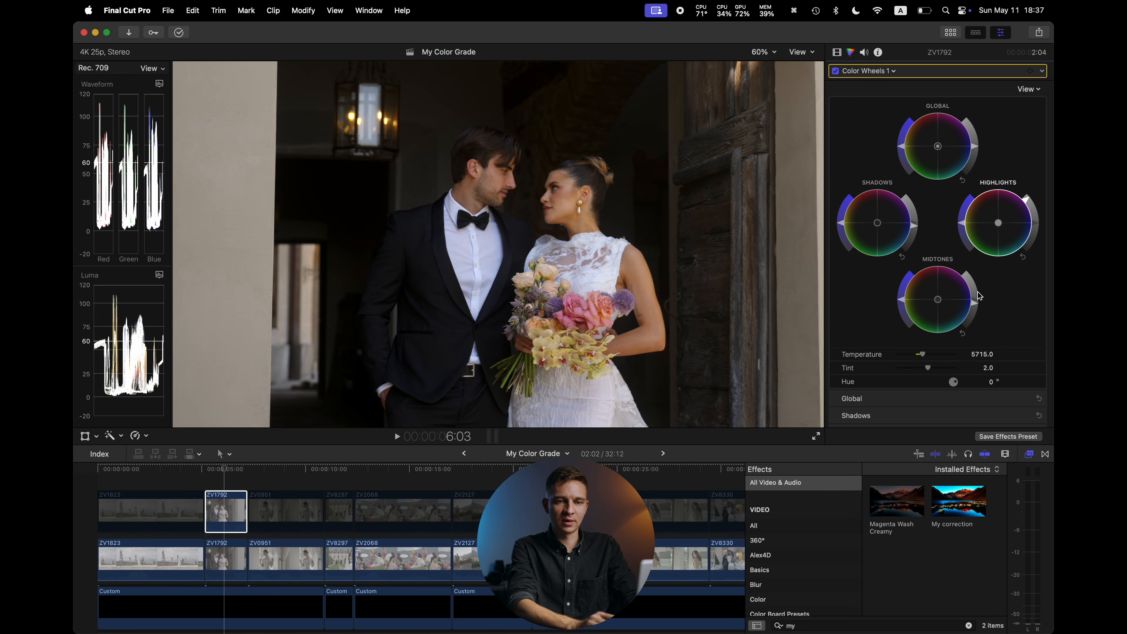
drag(925, 357, 944, 354)
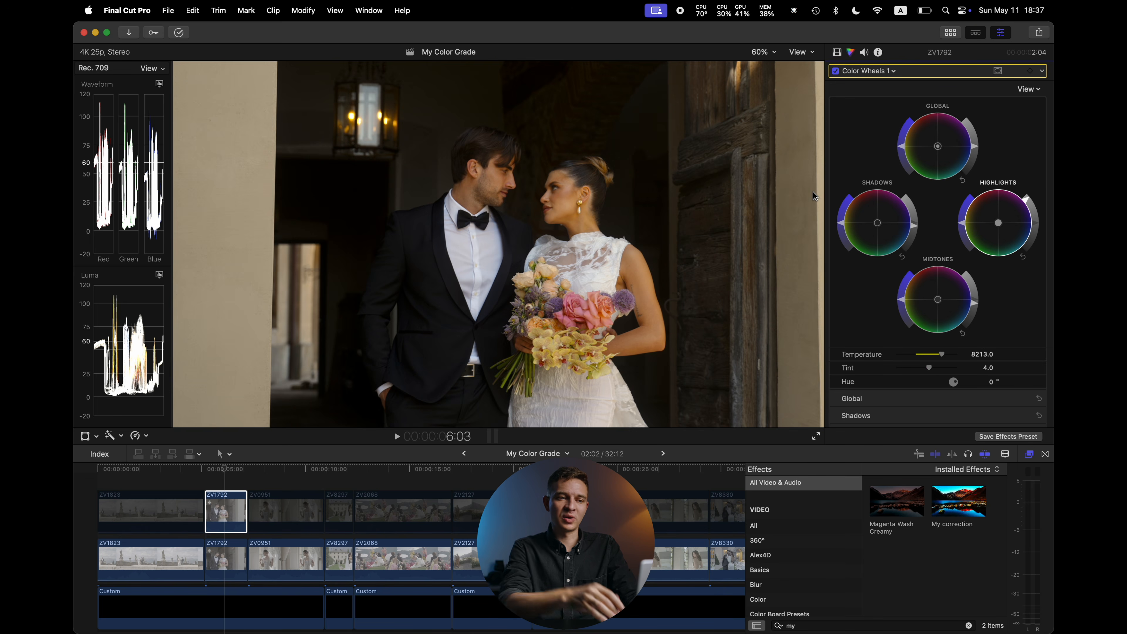
key(super+z)
key(super+z)
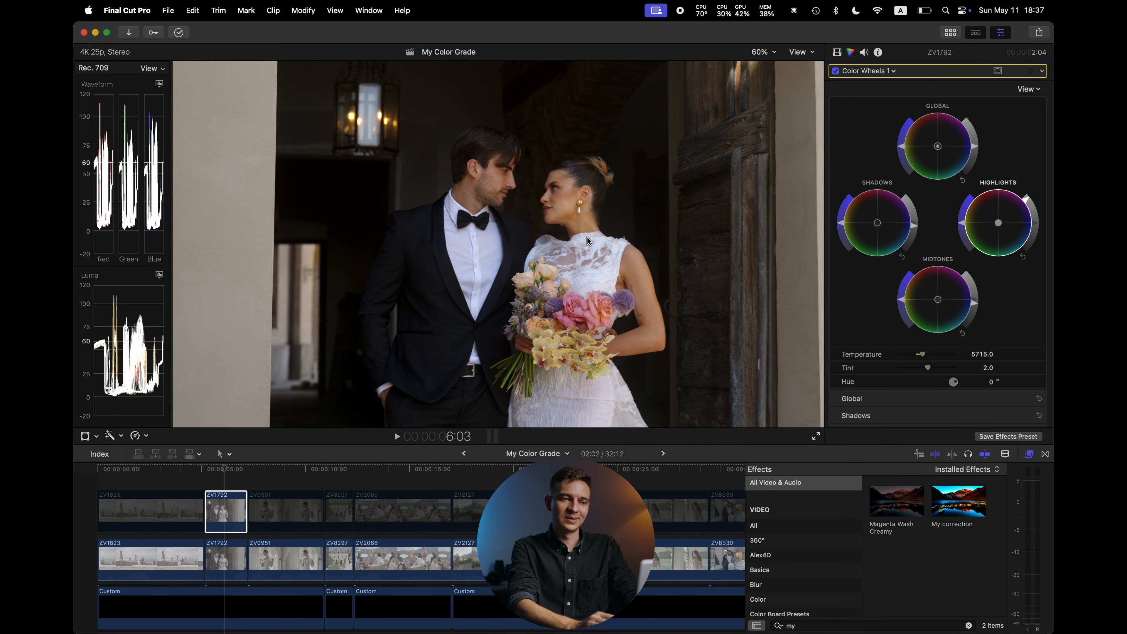
Disable the upper ZV1792 clip, then select the lower ZV0951 clip and open its list of effects
click(301, 521)
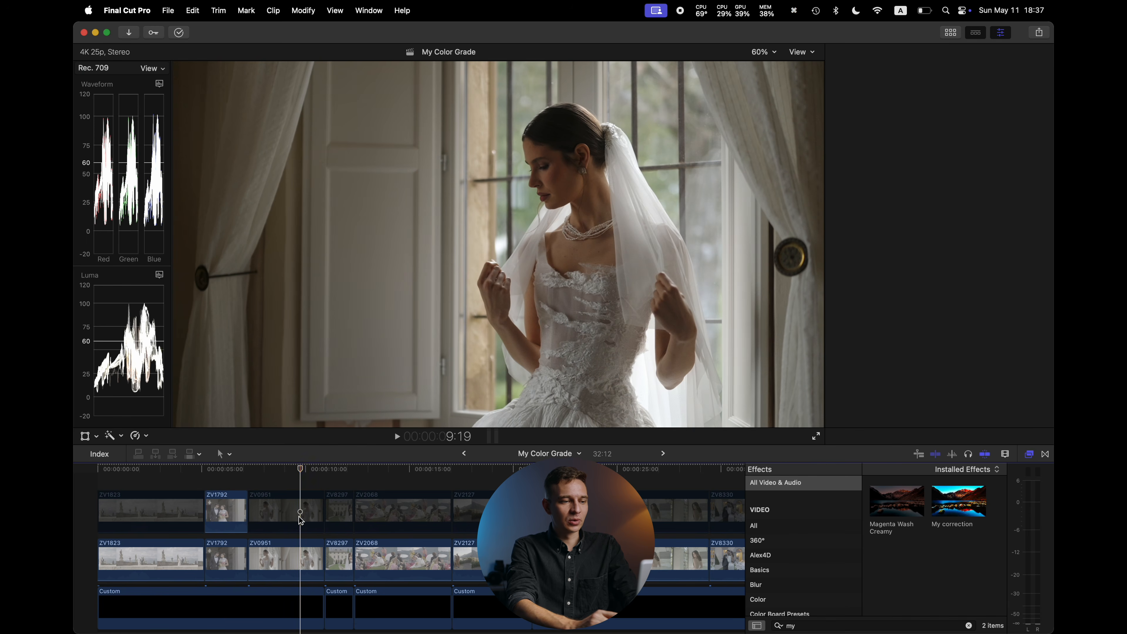
click(233, 512)
key(v)
click(302, 508)
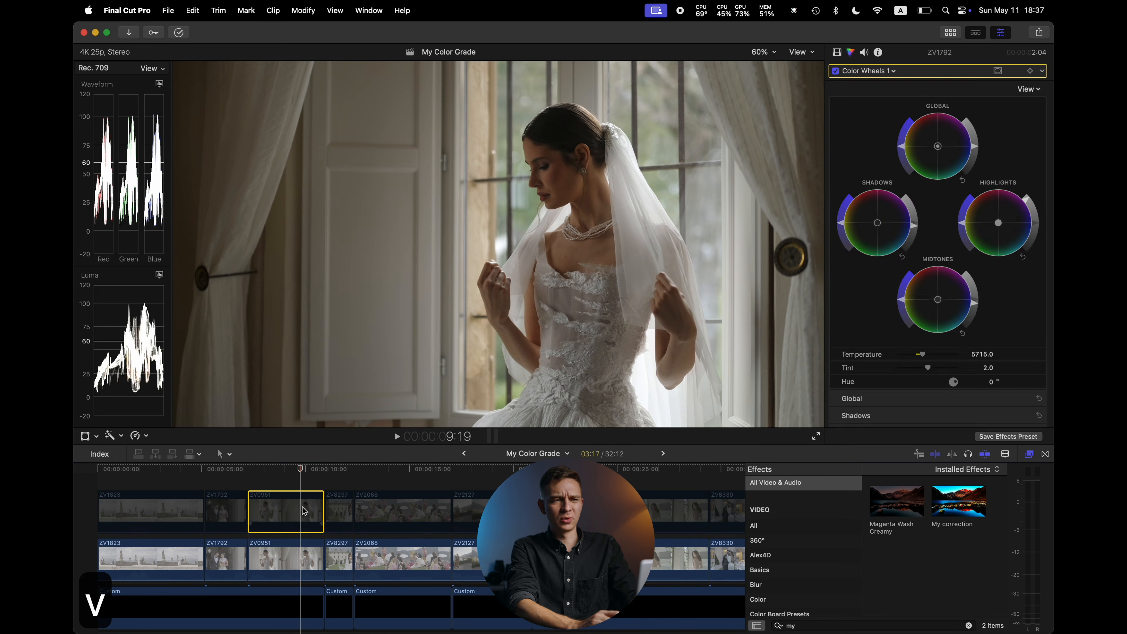
click(302, 557)
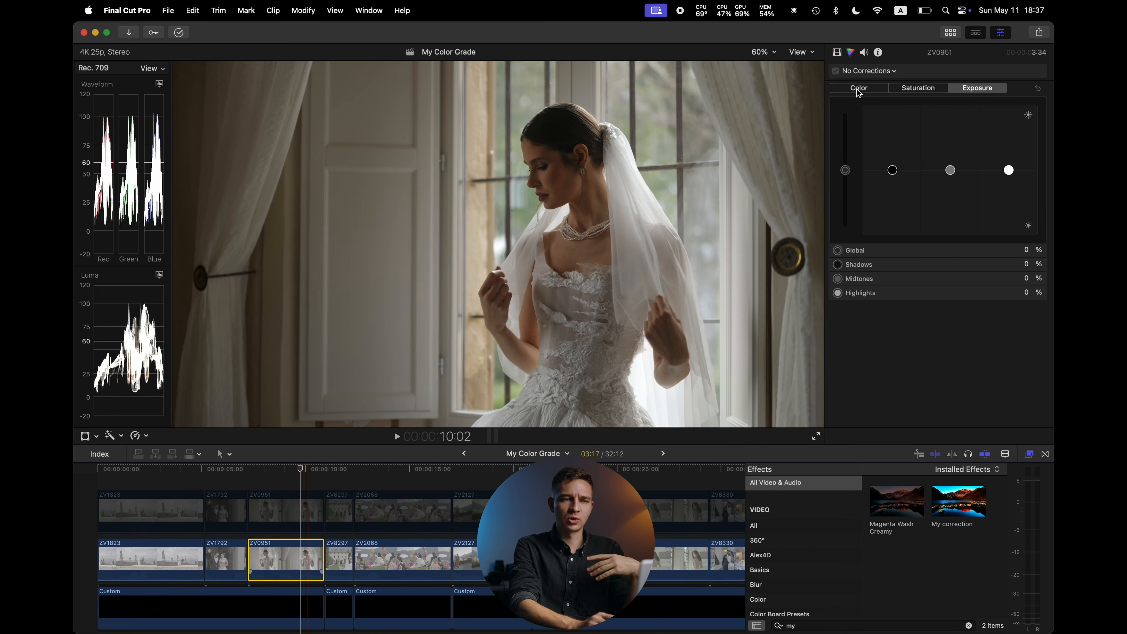
click(837, 52)
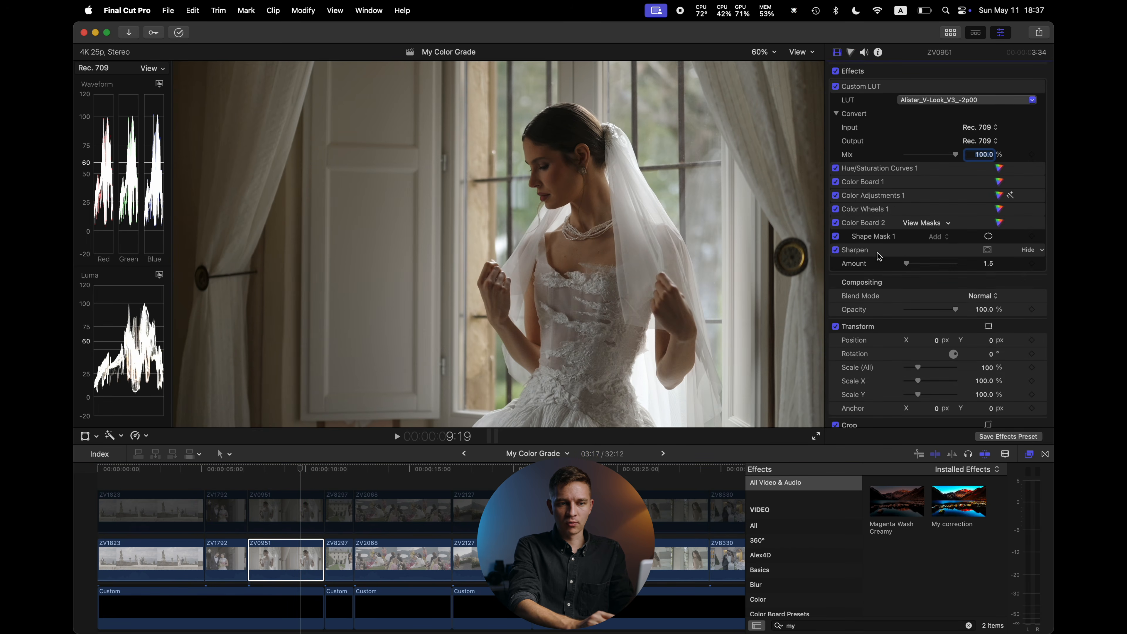
Toggle the ZV0951 clip's Color Board 2 correction off and on, and show then hide its shape mask
click(835, 222)
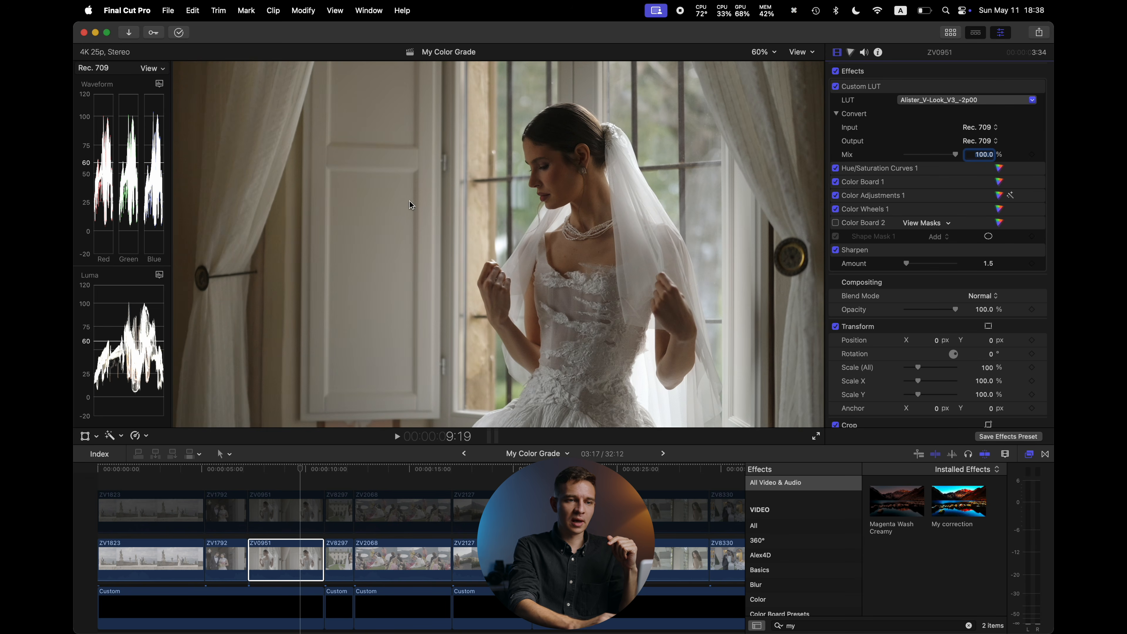
click(836, 223)
click(989, 237)
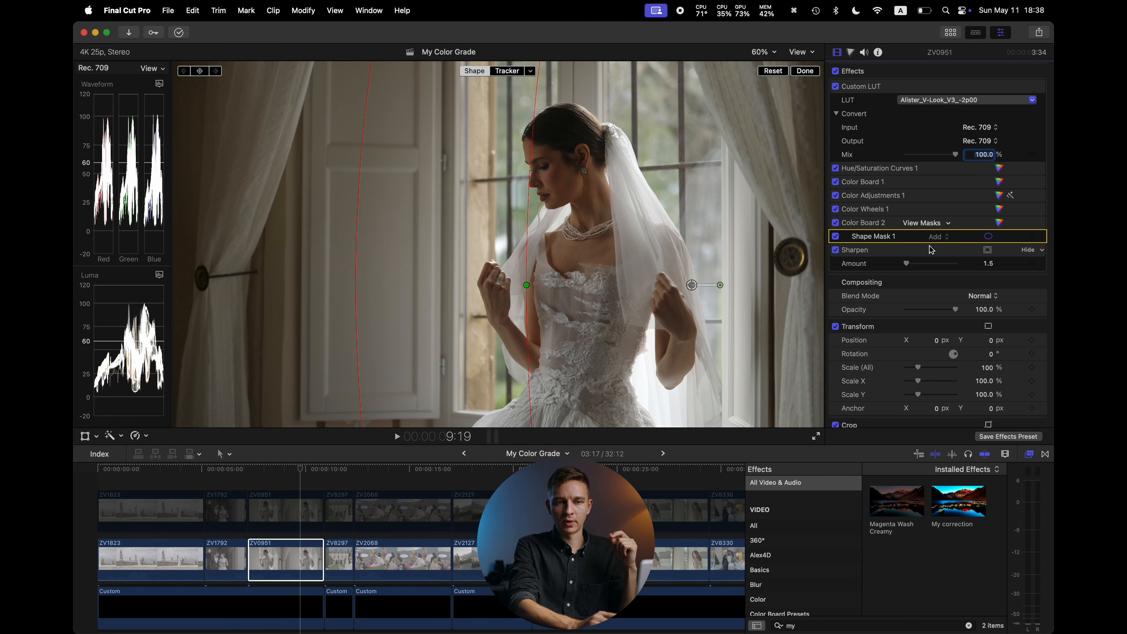
click(988, 235)
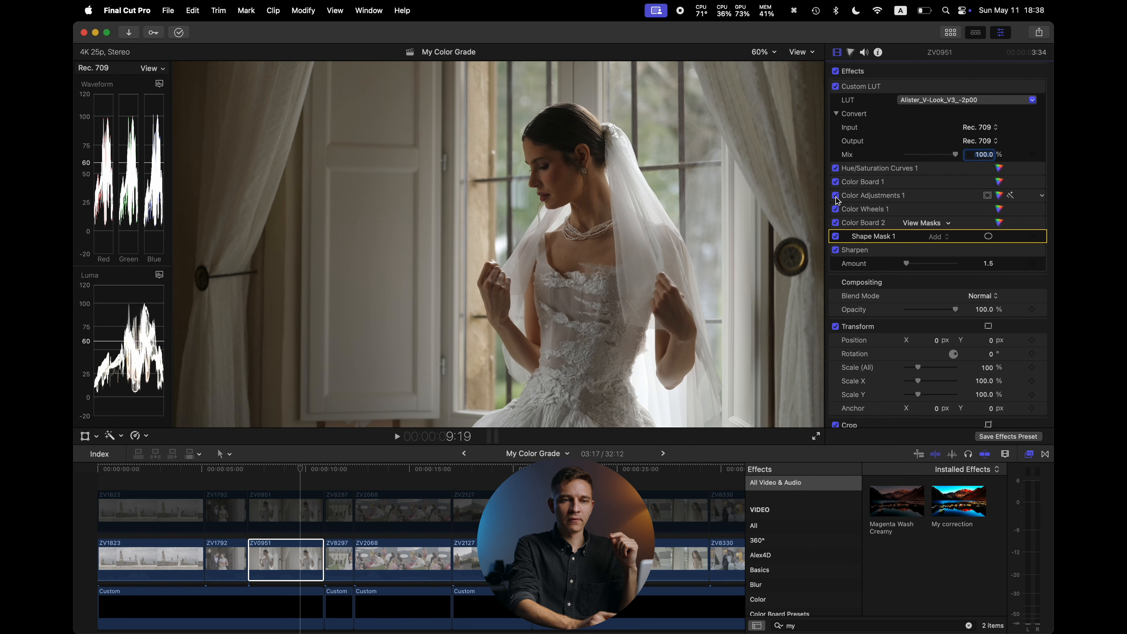
In Color Adjustments 1, set Exposure 8, Contrast 7, Brightness 10, Highlights 2, Black Point -4 and Shadows -3
click(1000, 195)
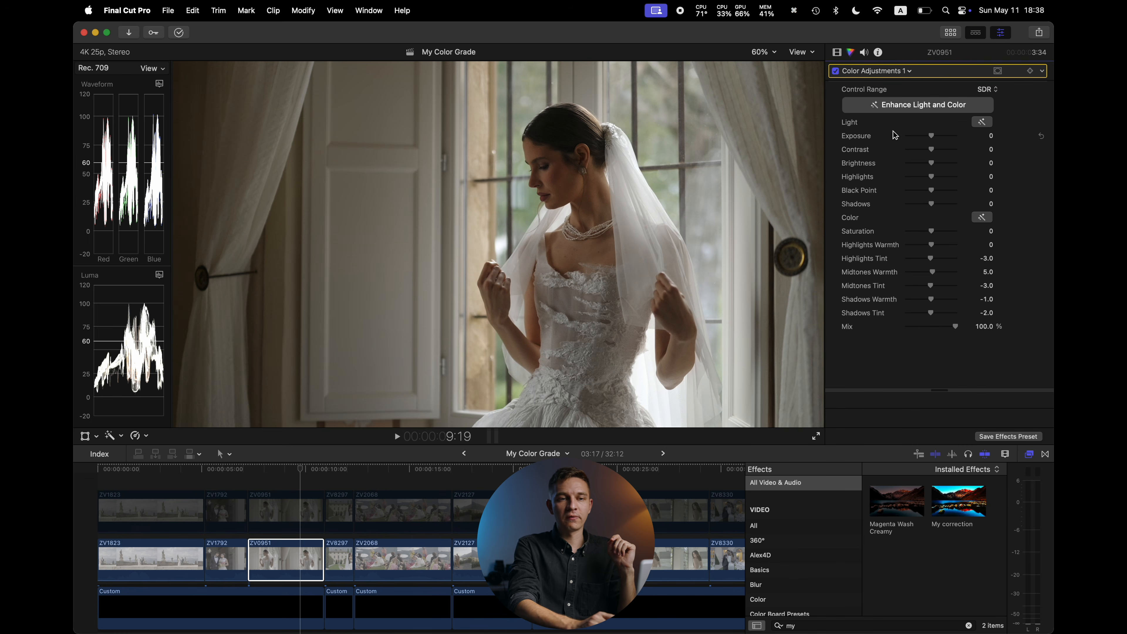
drag(930, 138, 931, 195)
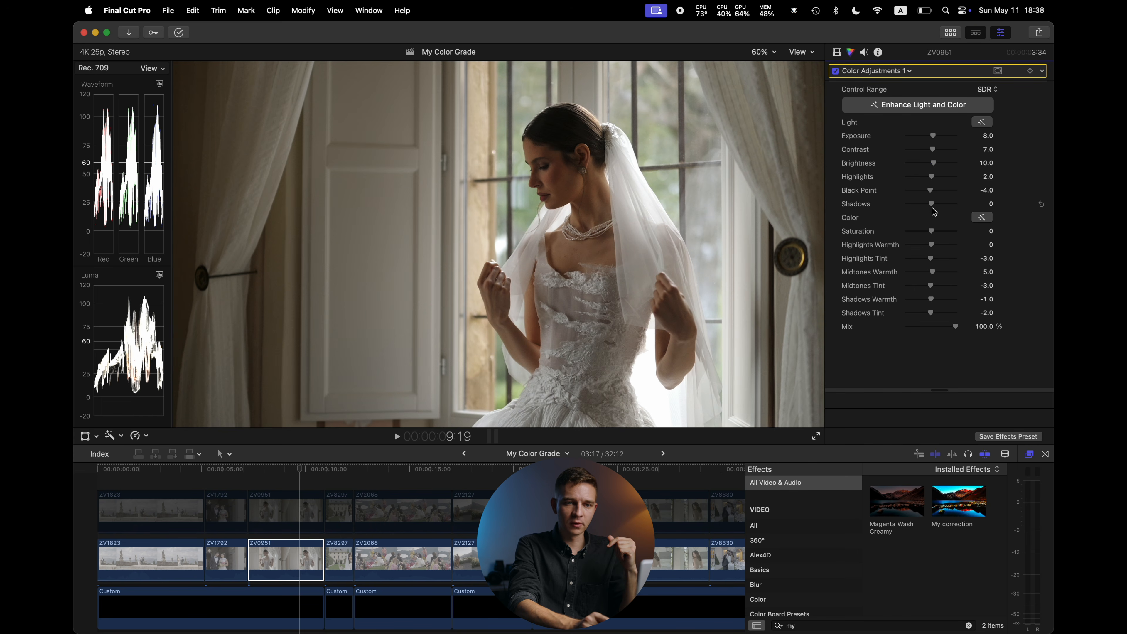
drag(932, 207, 930, 207)
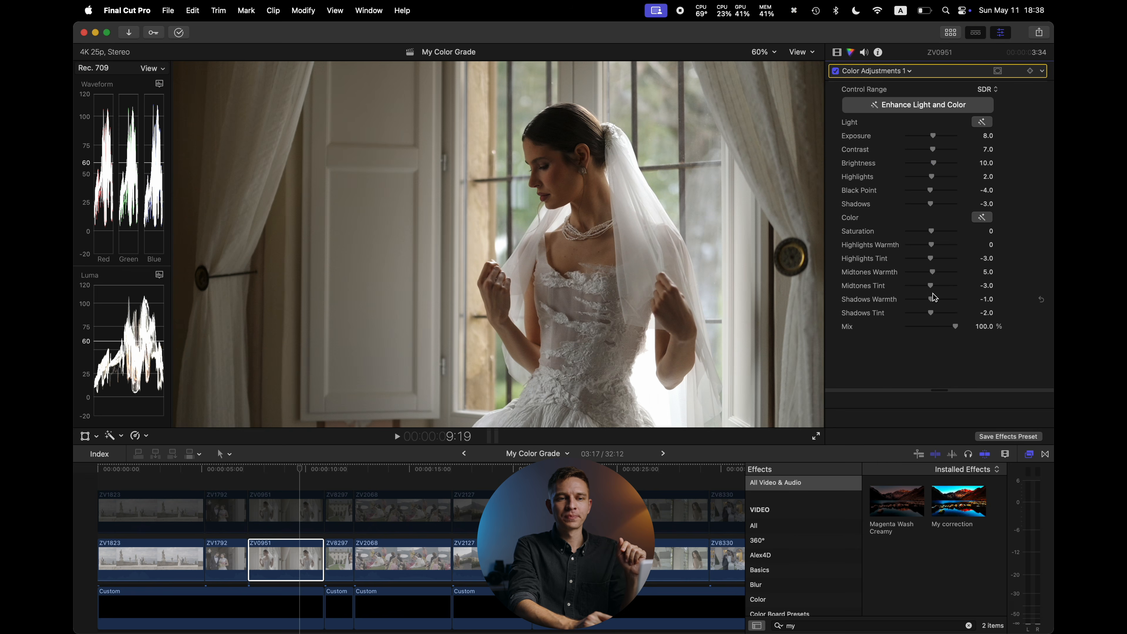
drag(932, 290, 928, 303)
key(super+z)
key(super+z)
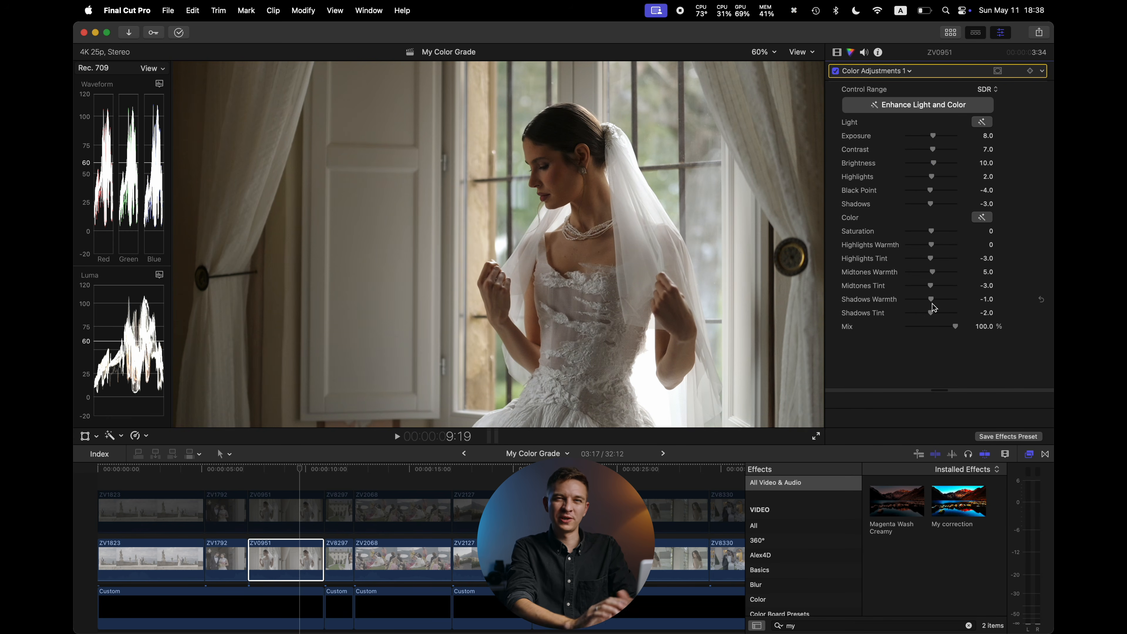
Switch between the Color Wheels 1 and Color Adjustments 1 corrections to review their settings
click(900, 71)
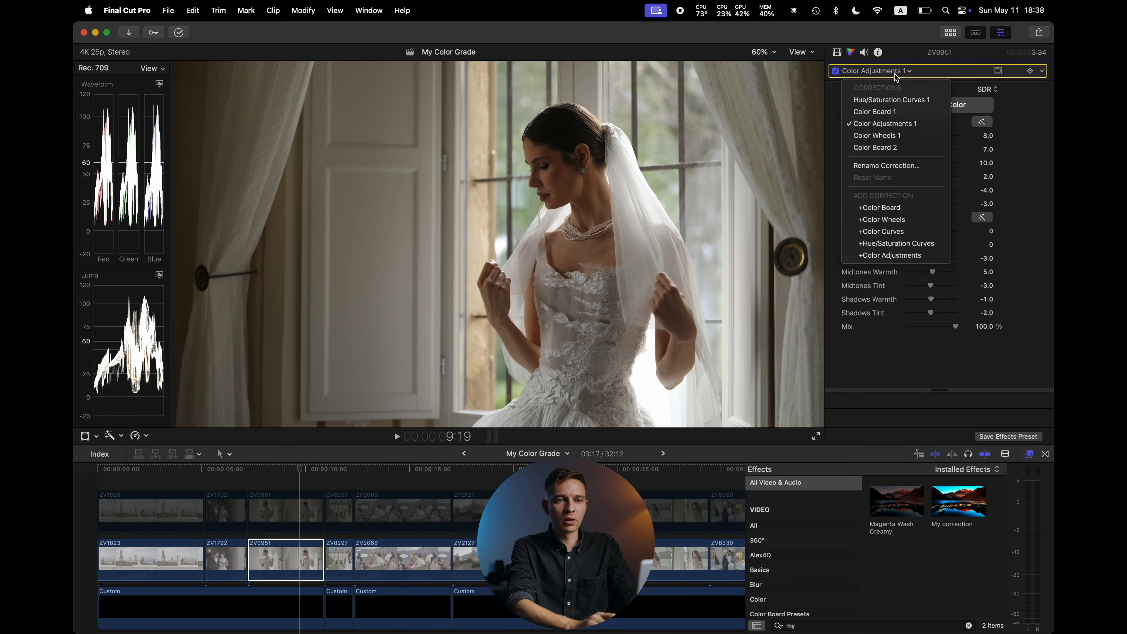
click(899, 136)
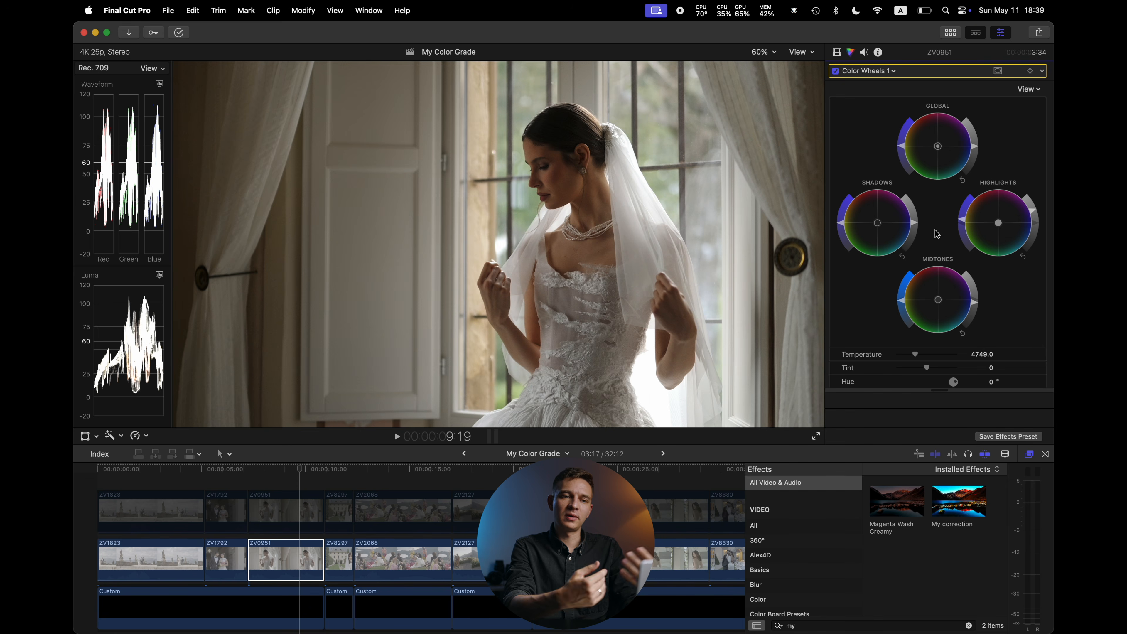
click(891, 71)
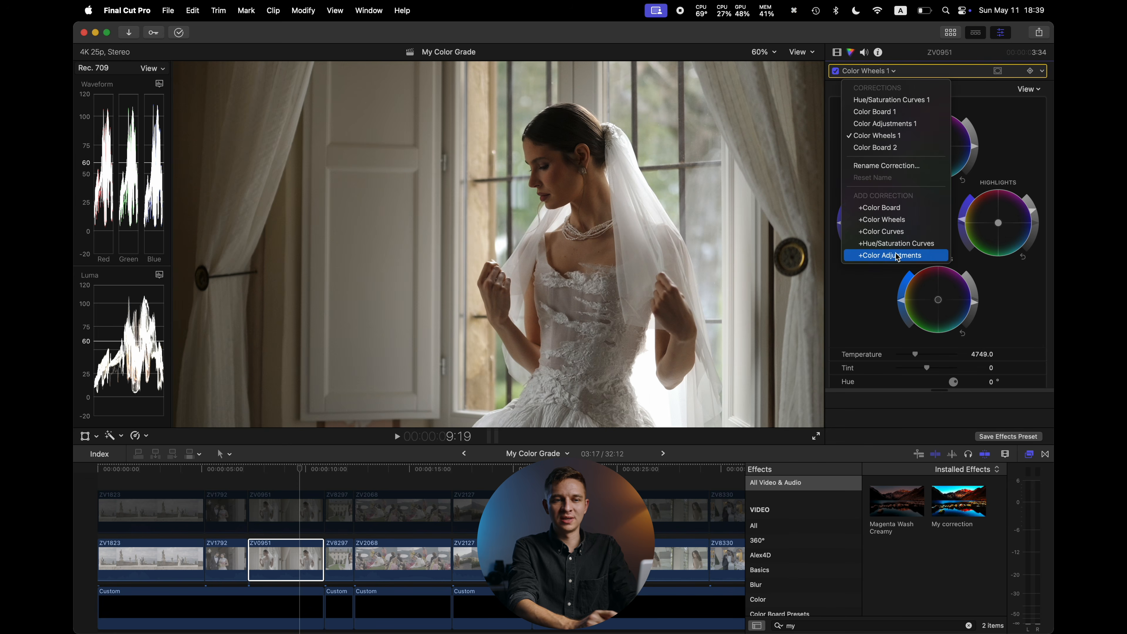
click(888, 126)
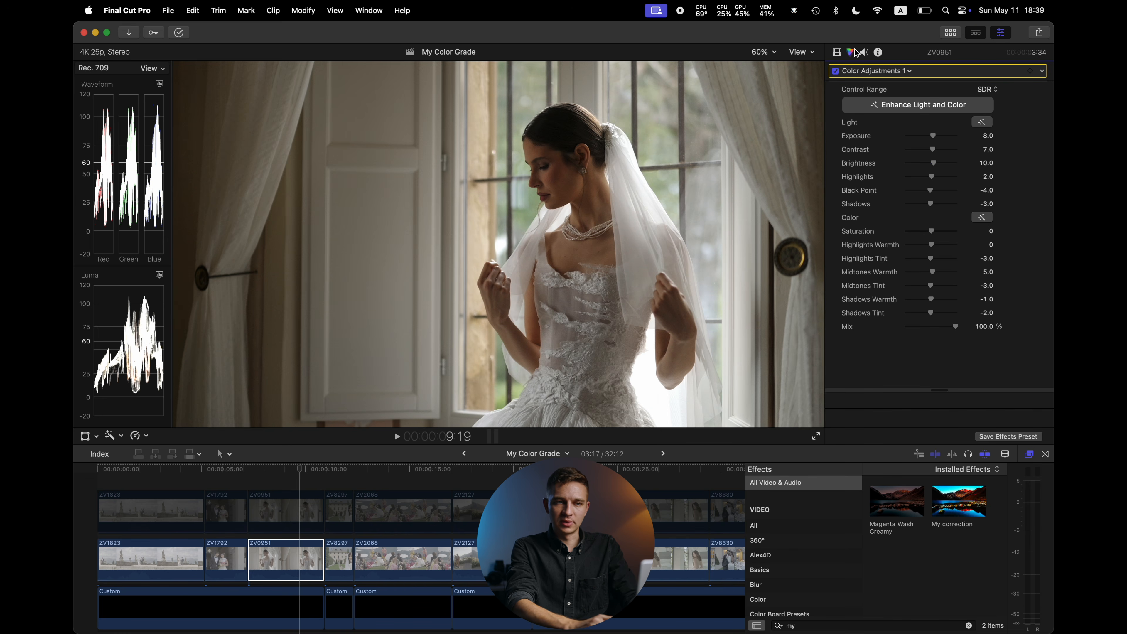
Toggle the Color Adjustments 1, Color Board 1 and Hue/Saturation Curves 1 corrections off and on to compare
click(836, 52)
click(836, 195)
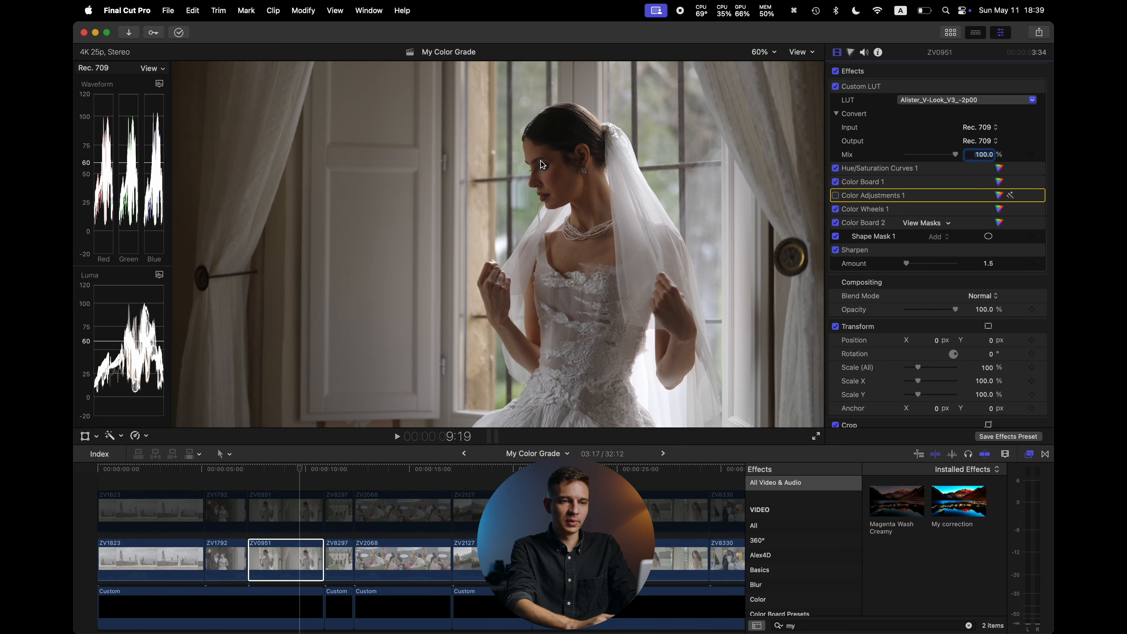
click(836, 196)
click(836, 182)
click(835, 182)
click(835, 167)
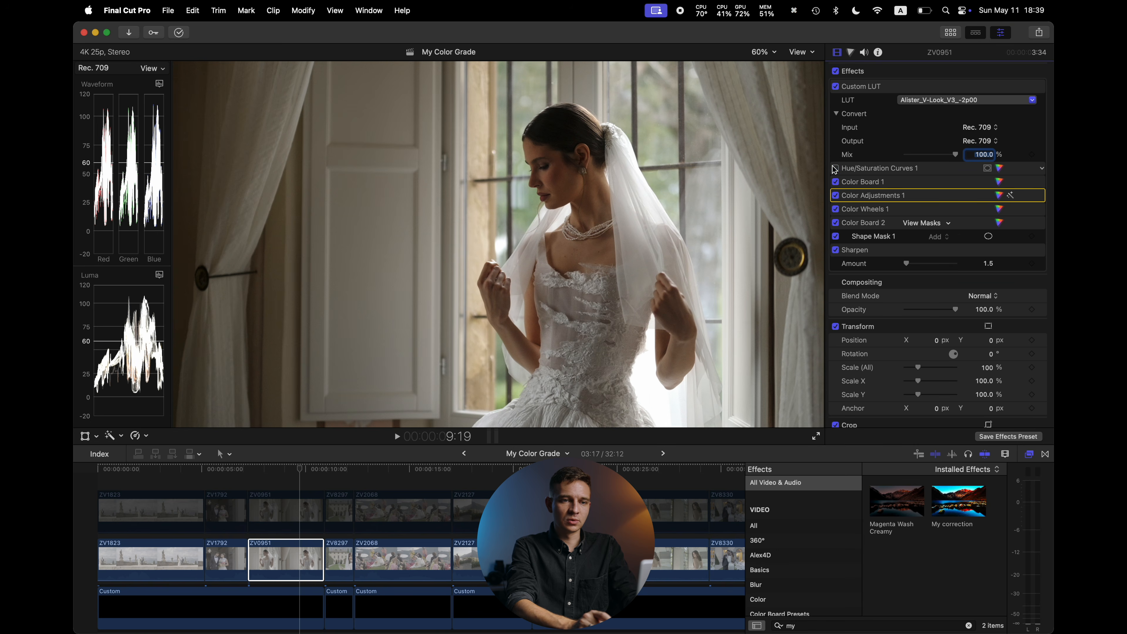
click(835, 169)
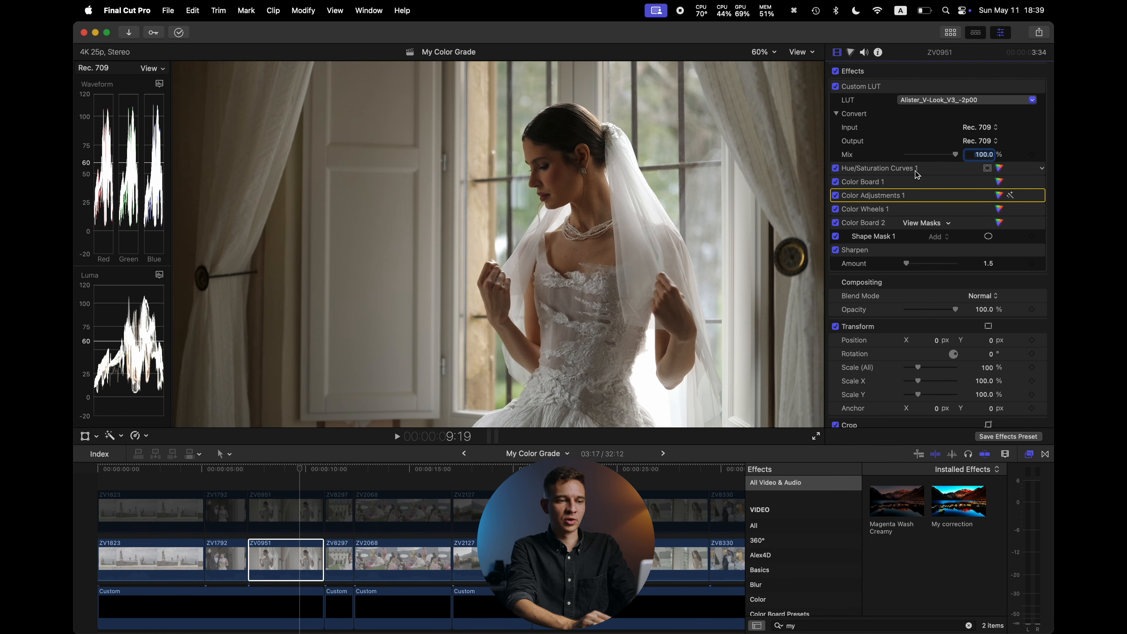
Select the lower ZV6297 clip and toggle its Color Wheels 1 correction off and on to compare
click(339, 468)
click(345, 552)
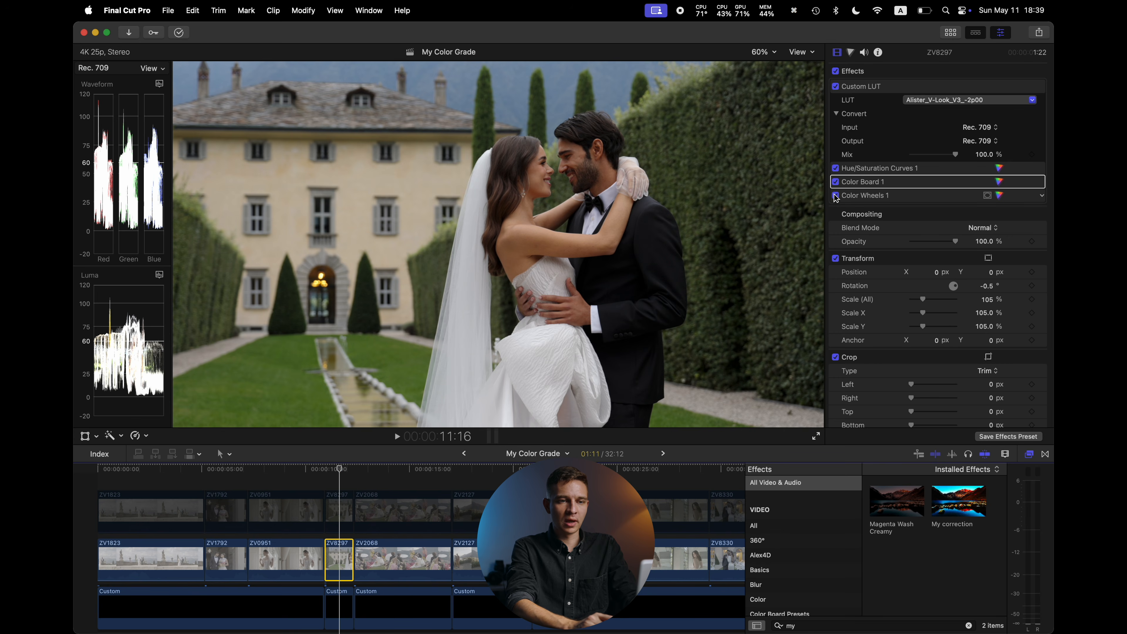
click(836, 196)
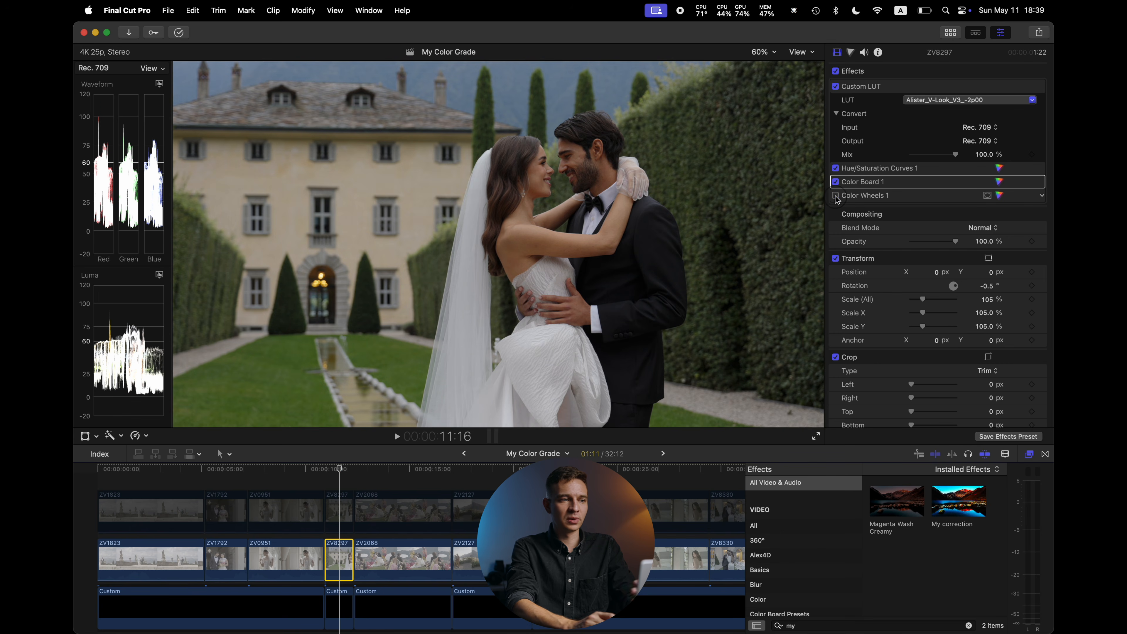
click(836, 196)
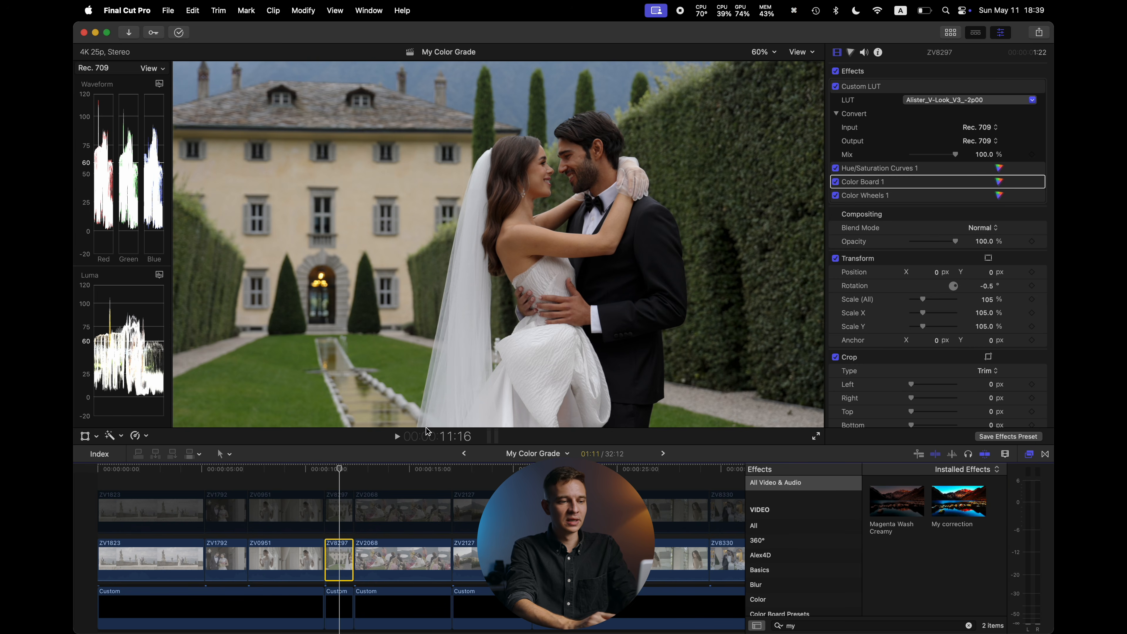
Select the lower ZV2068 clip and toggle its Custom LUT off and on to compare
click(416, 473)
click(415, 565)
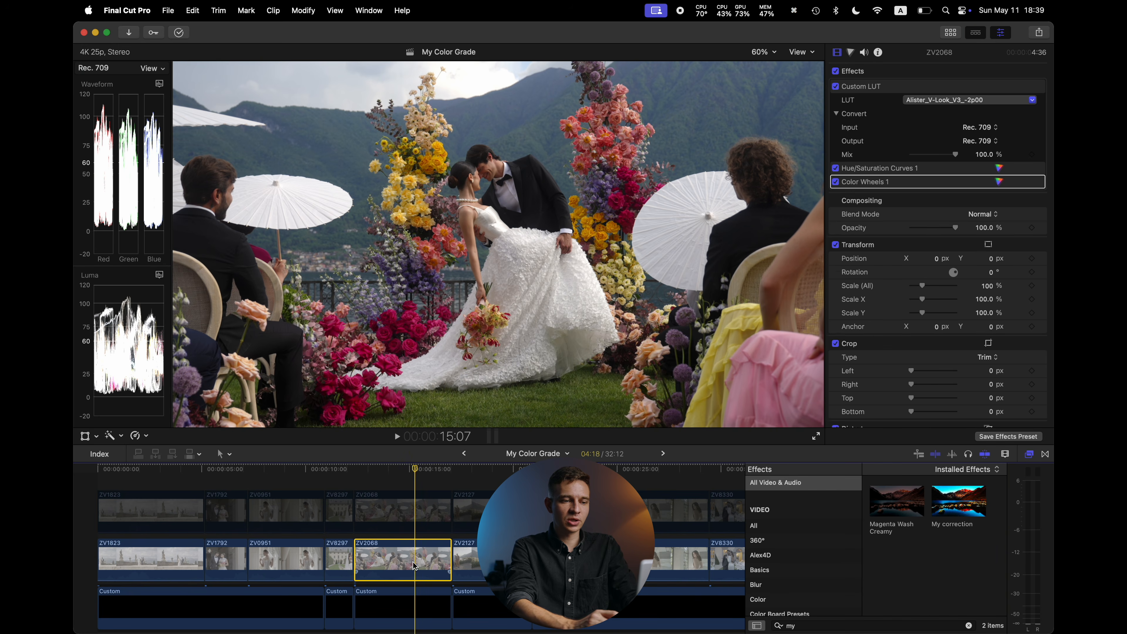
click(835, 86)
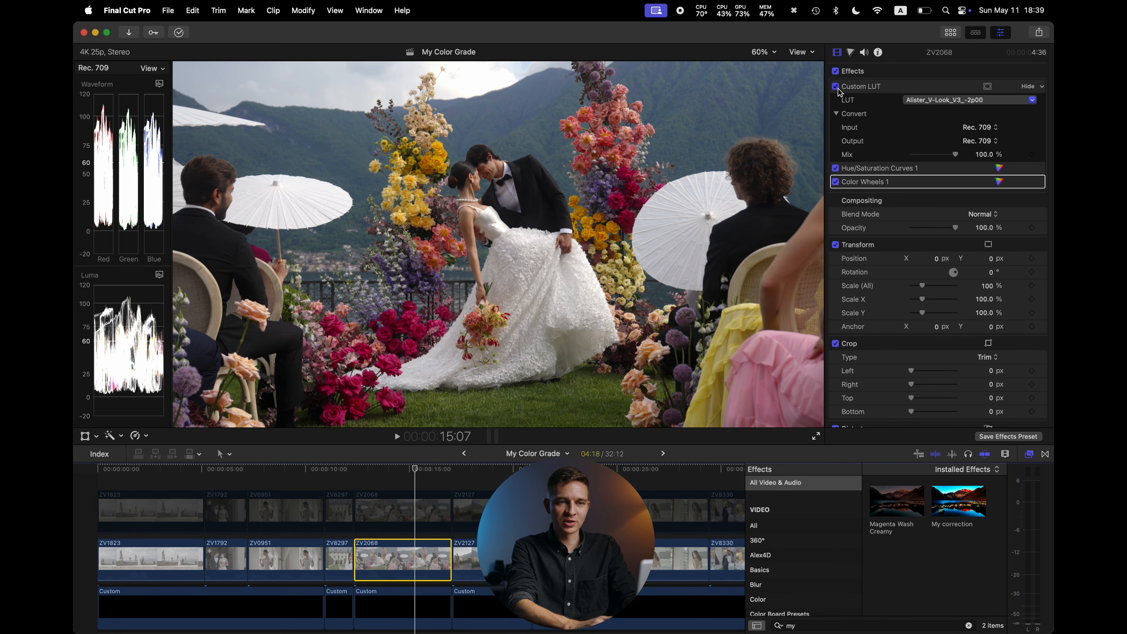
click(836, 87)
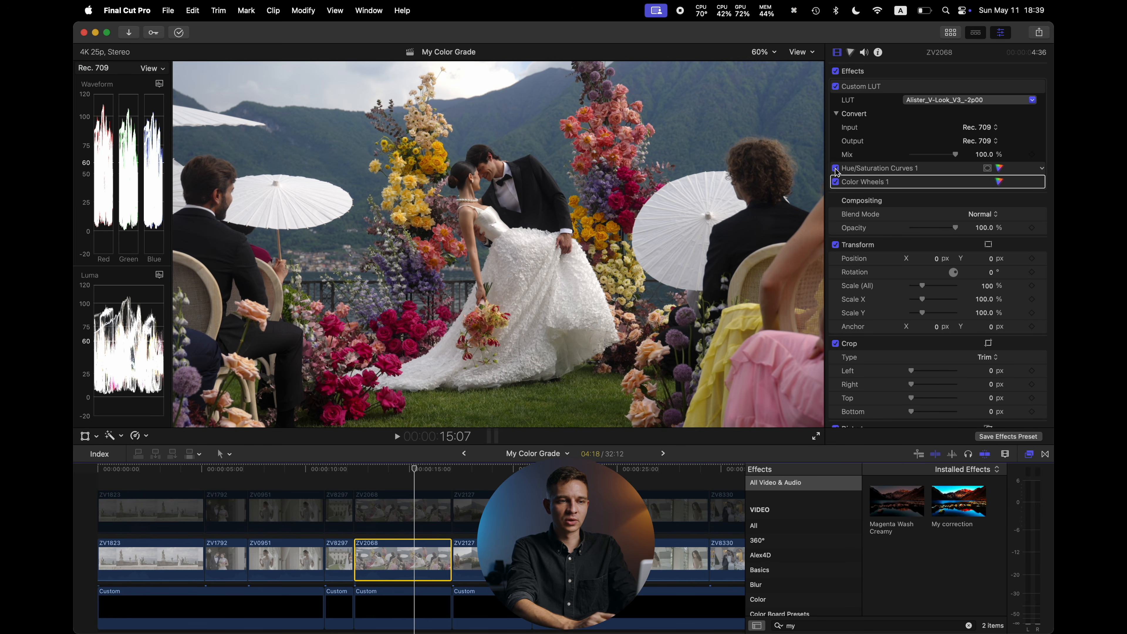
Toggle the ZV2068 clip's Hue/Saturation Curves 1 and Color Wheels 1 corrections off and on to compare their effect
click(999, 168)
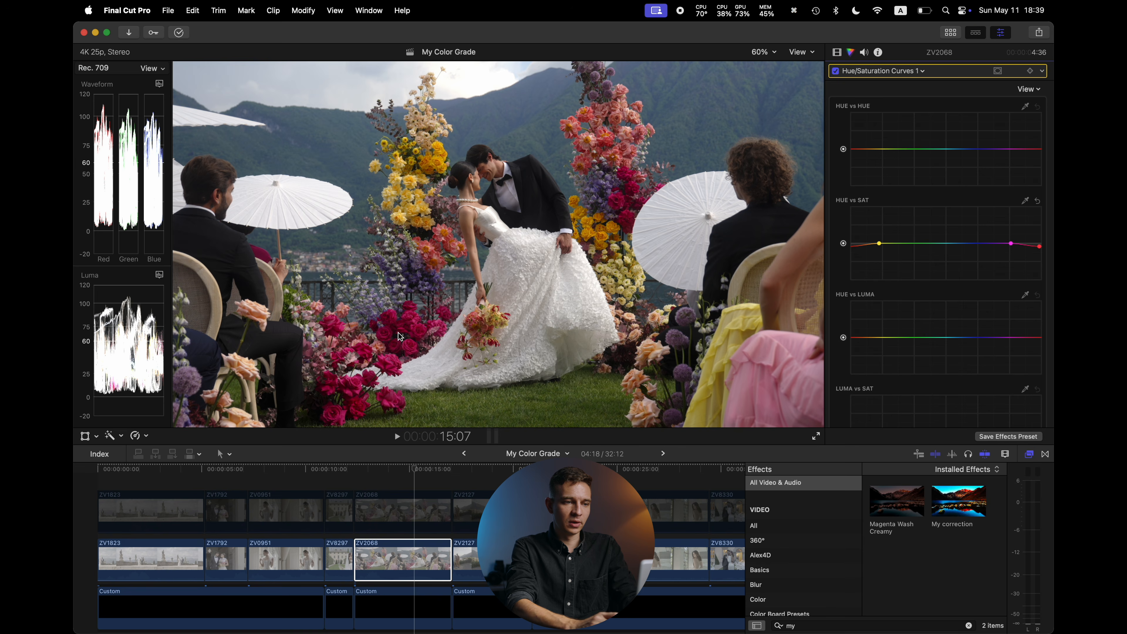
click(835, 71)
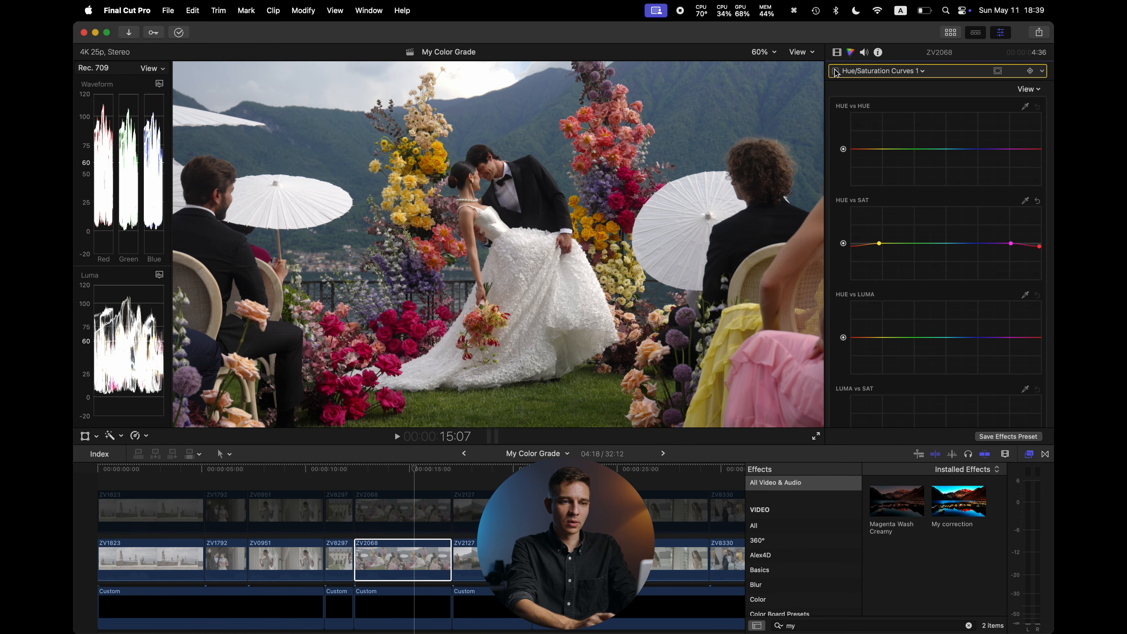
click(836, 71)
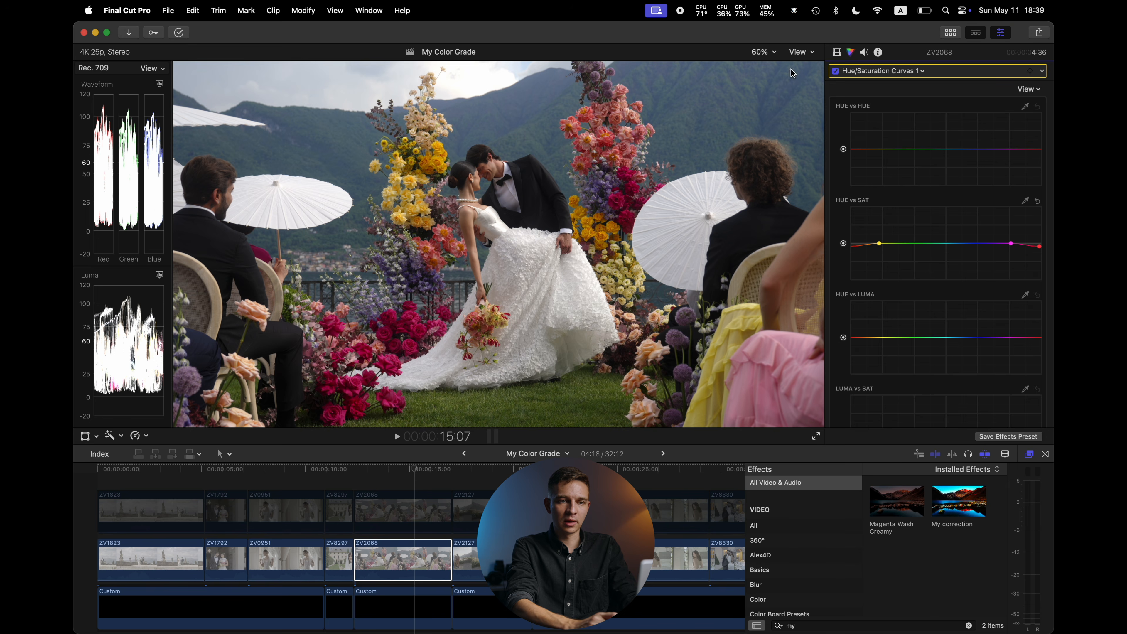
click(840, 70)
click(835, 71)
click(836, 71)
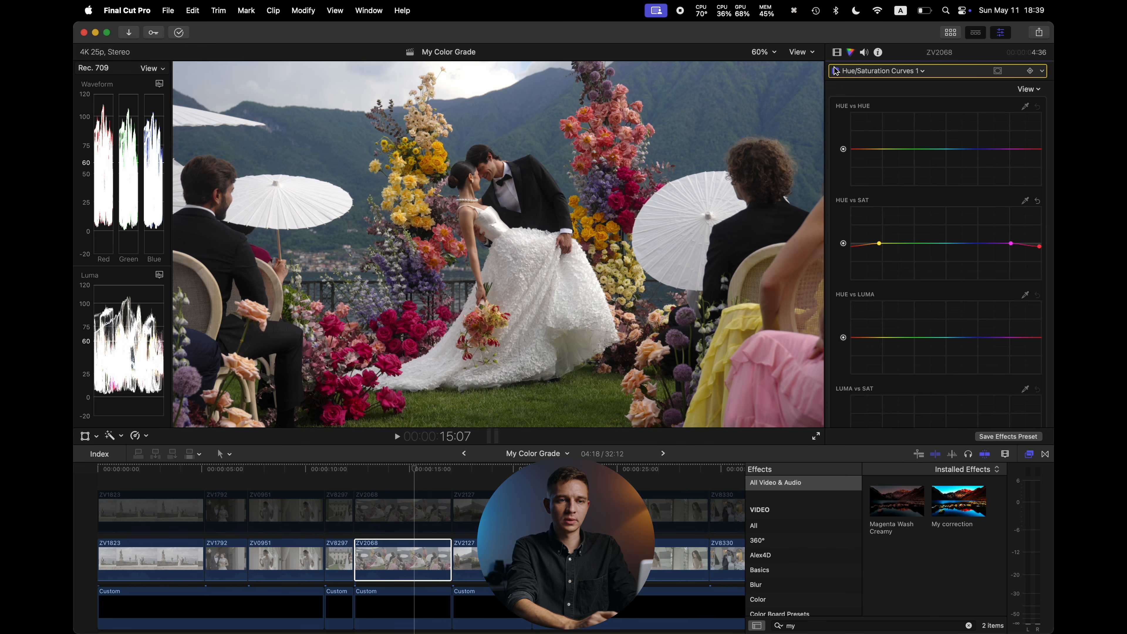
click(836, 51)
click(835, 181)
click(836, 181)
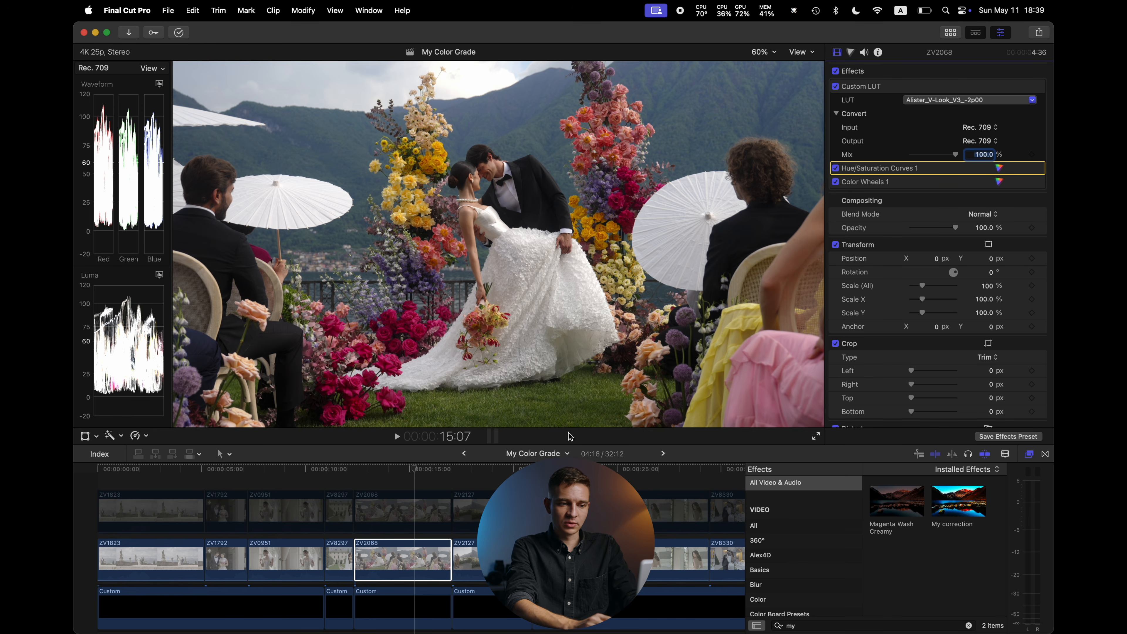
Select the lower ZV2127 clip and toggle all its effects off and on to compare
click(497, 477)
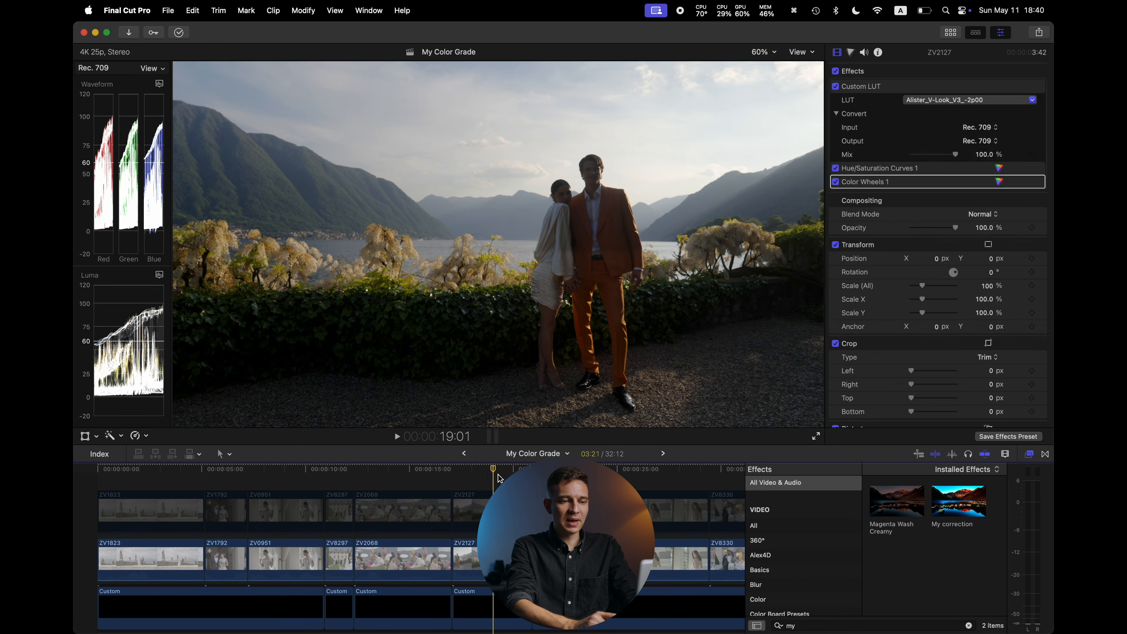
click(497, 559)
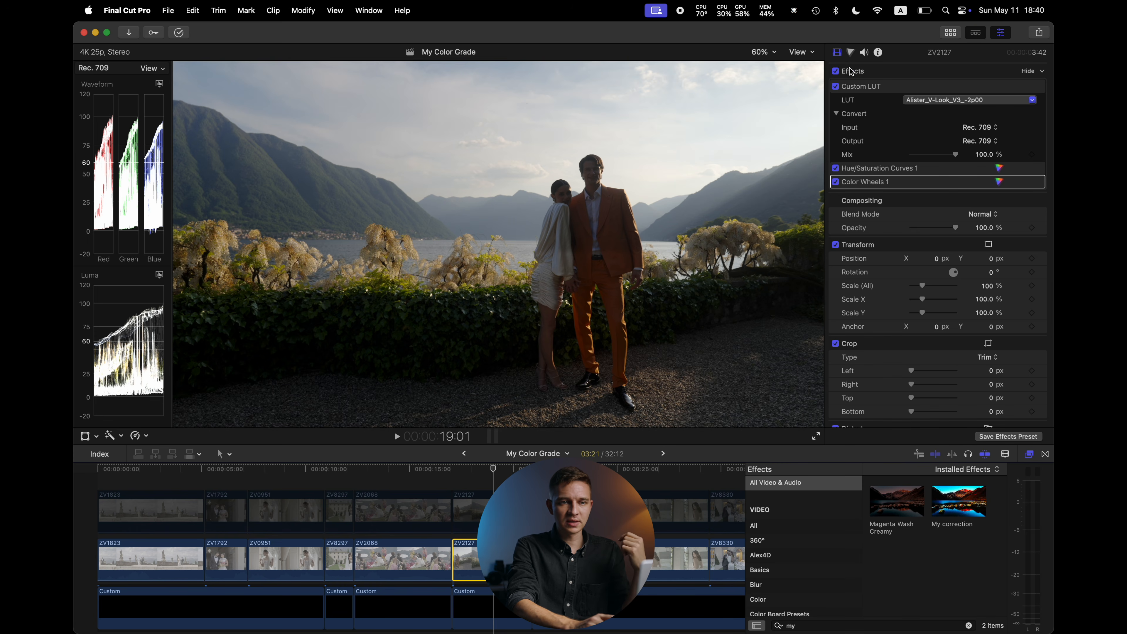
click(836, 72)
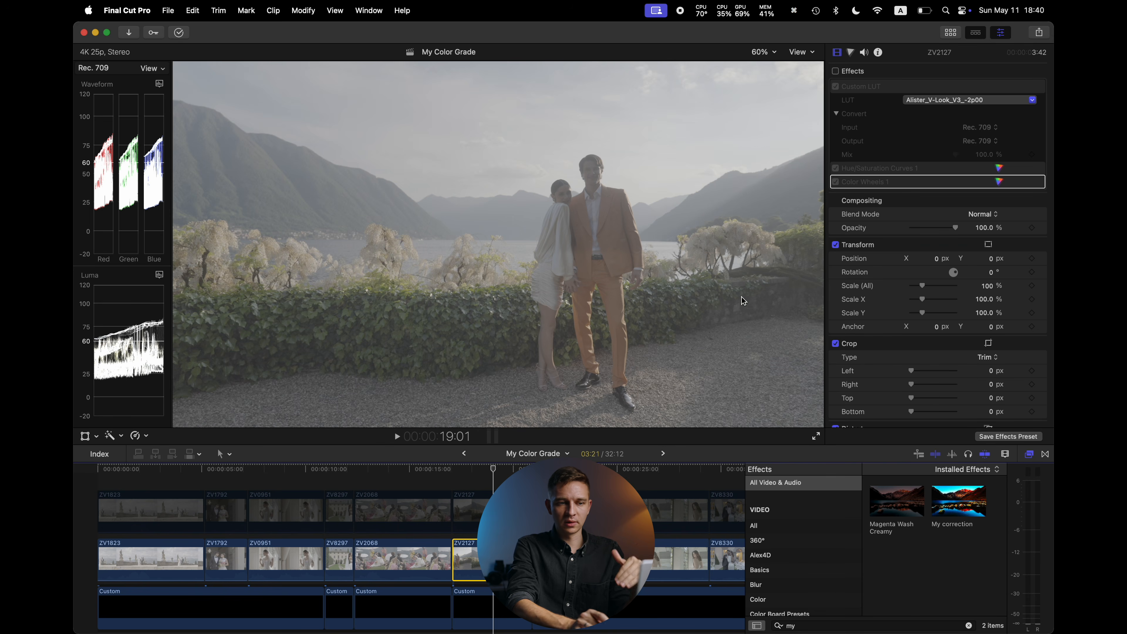
click(835, 71)
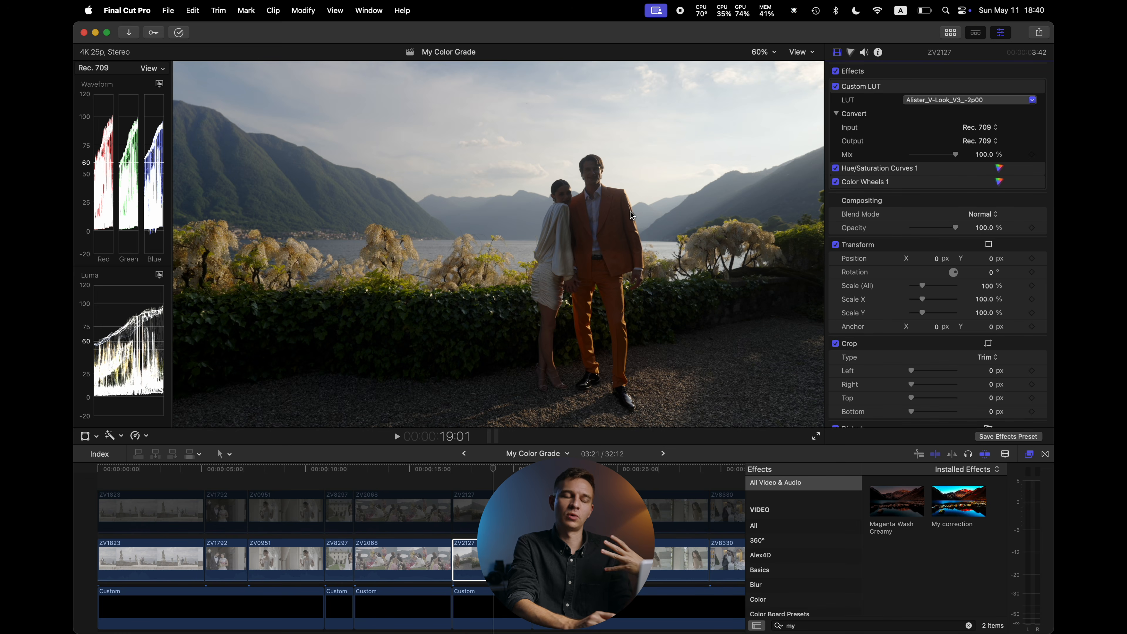
Toggle the ZV2127 clip's Color Wheels 1 correction off and on to compare
click(835, 182)
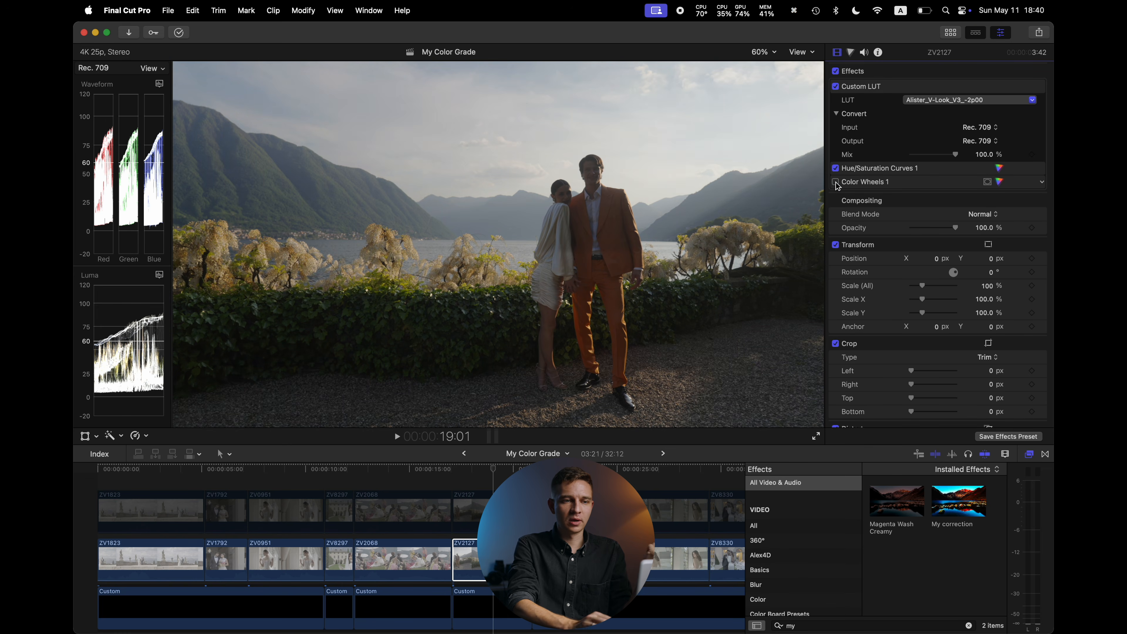
click(835, 181)
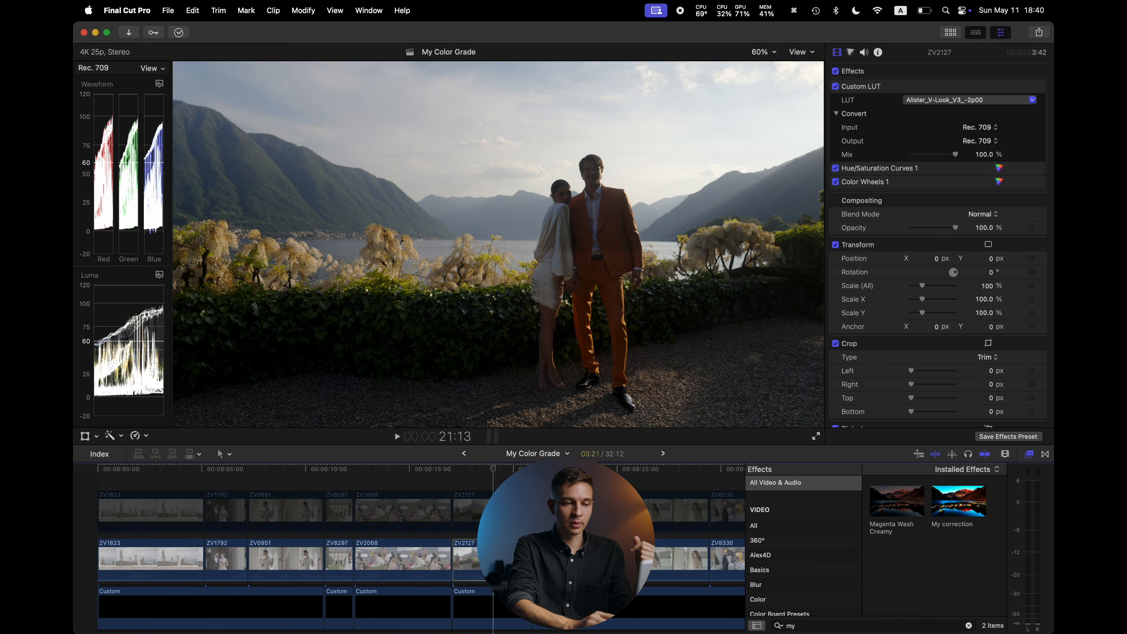
Select the lower ZV8481 clip and toggle all its effects off and on to compare
click(548, 559)
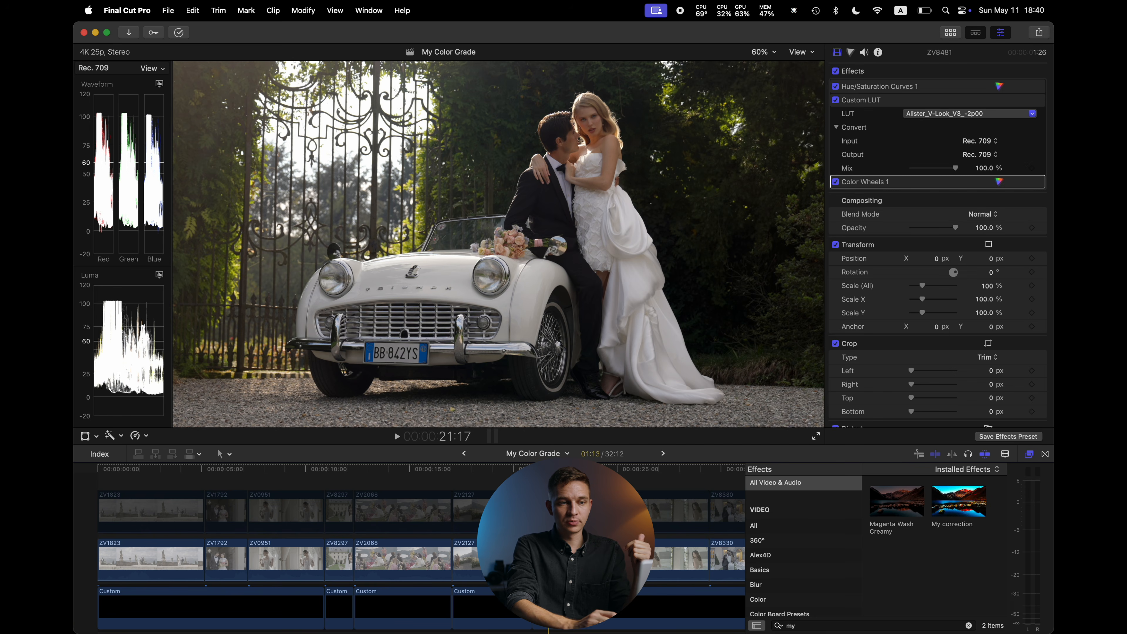
click(836, 72)
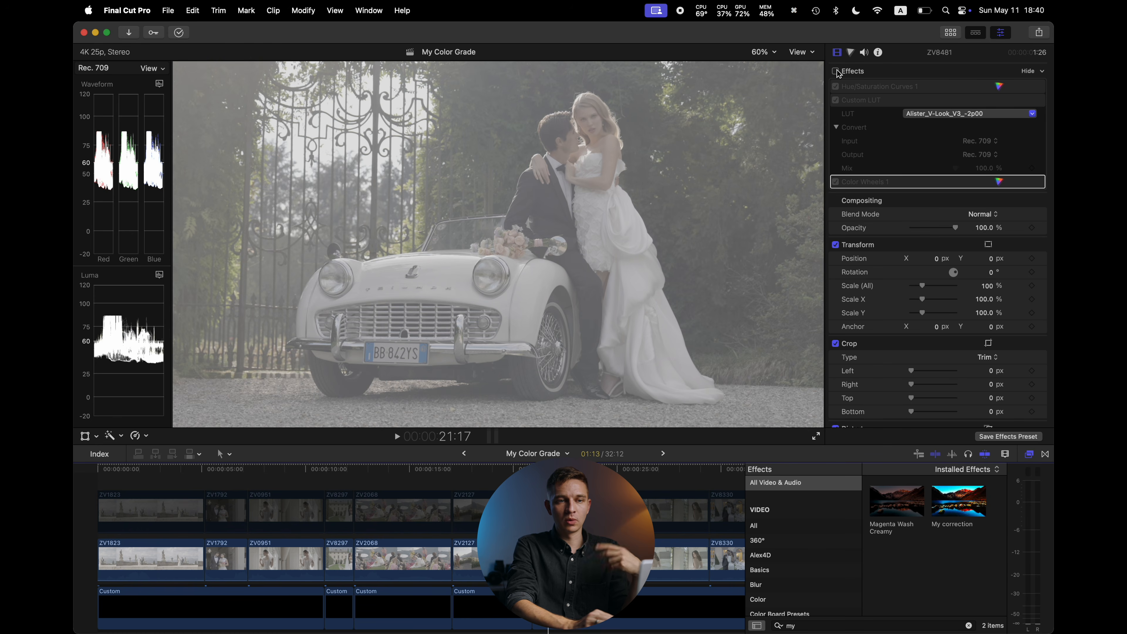
click(836, 72)
click(836, 72)
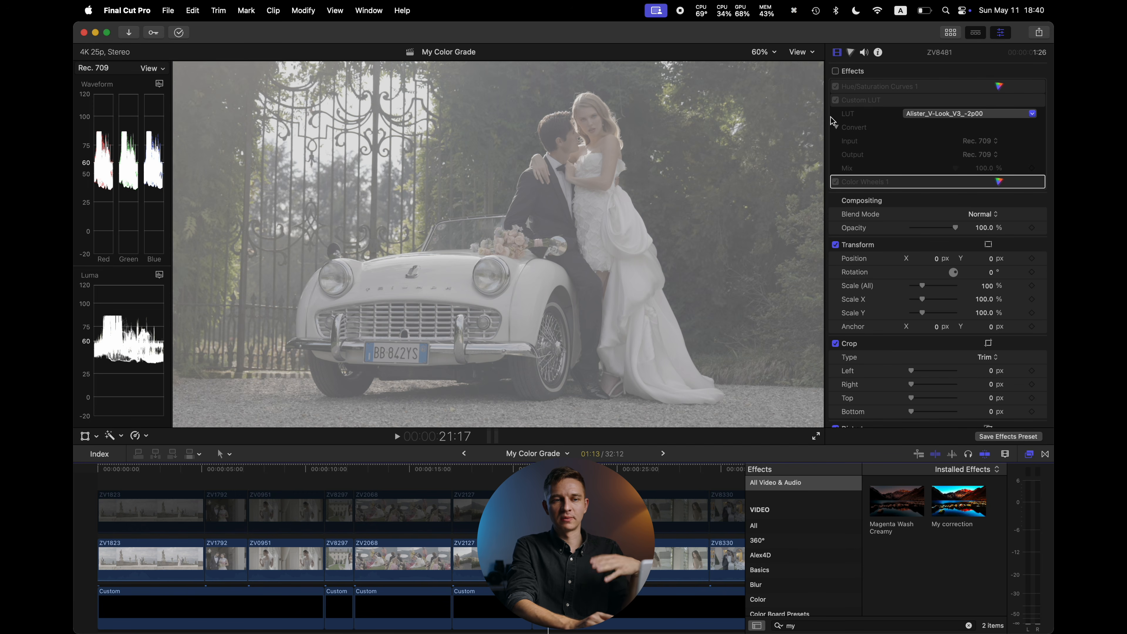
click(835, 71)
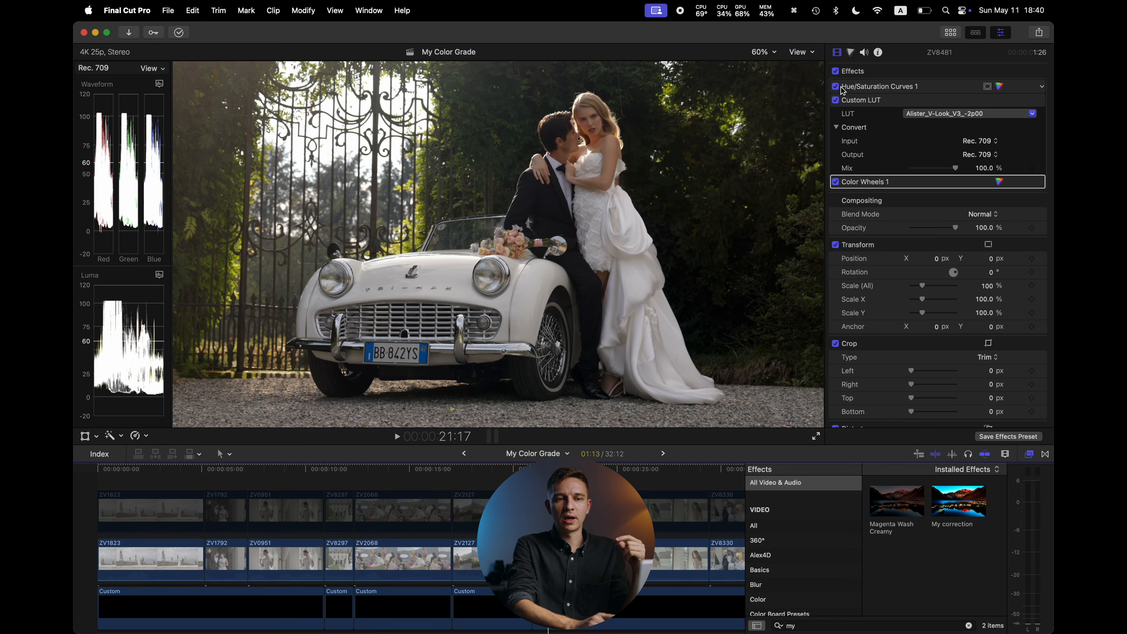
Open the ZV8481 clip's Color Wheels 1 correction, toggle it off and on to compare, and return to the effects list
click(998, 181)
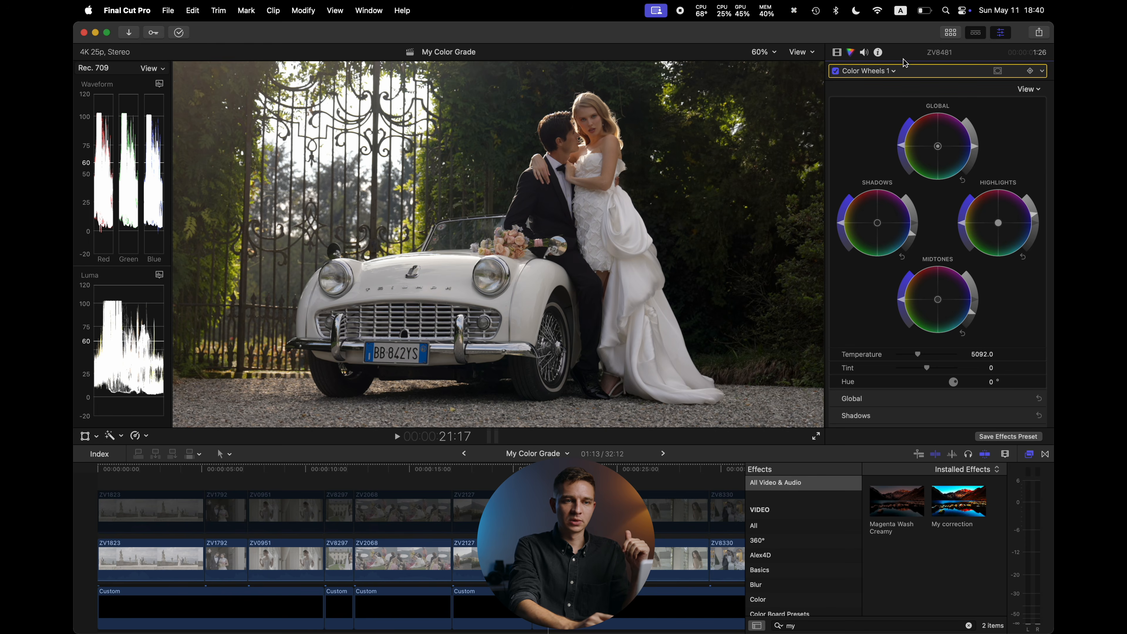
click(835, 71)
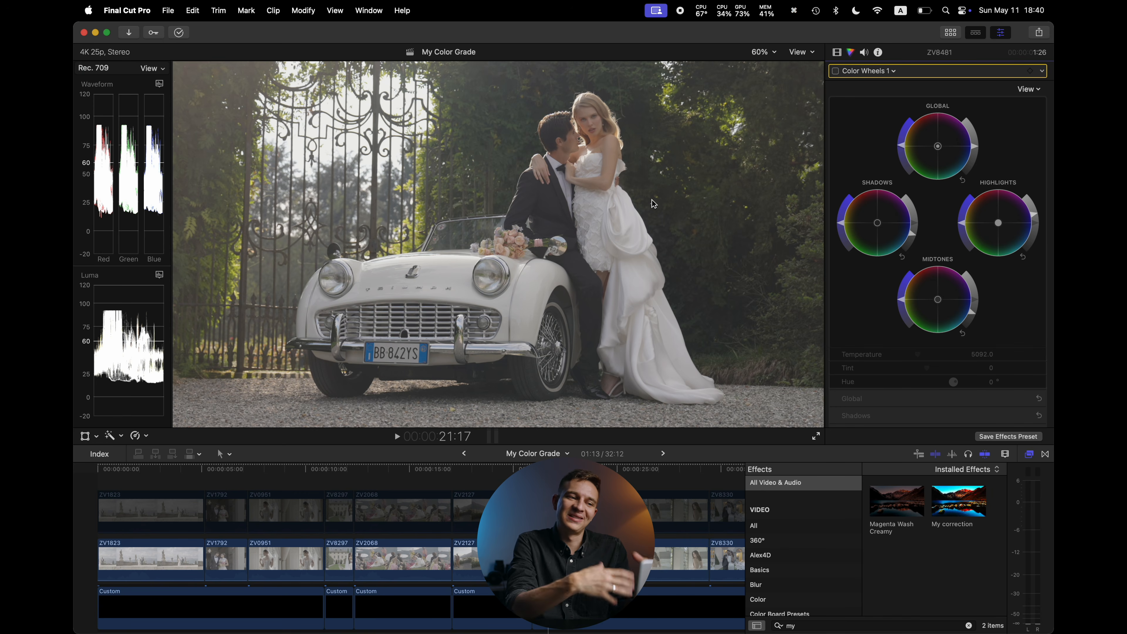
click(835, 71)
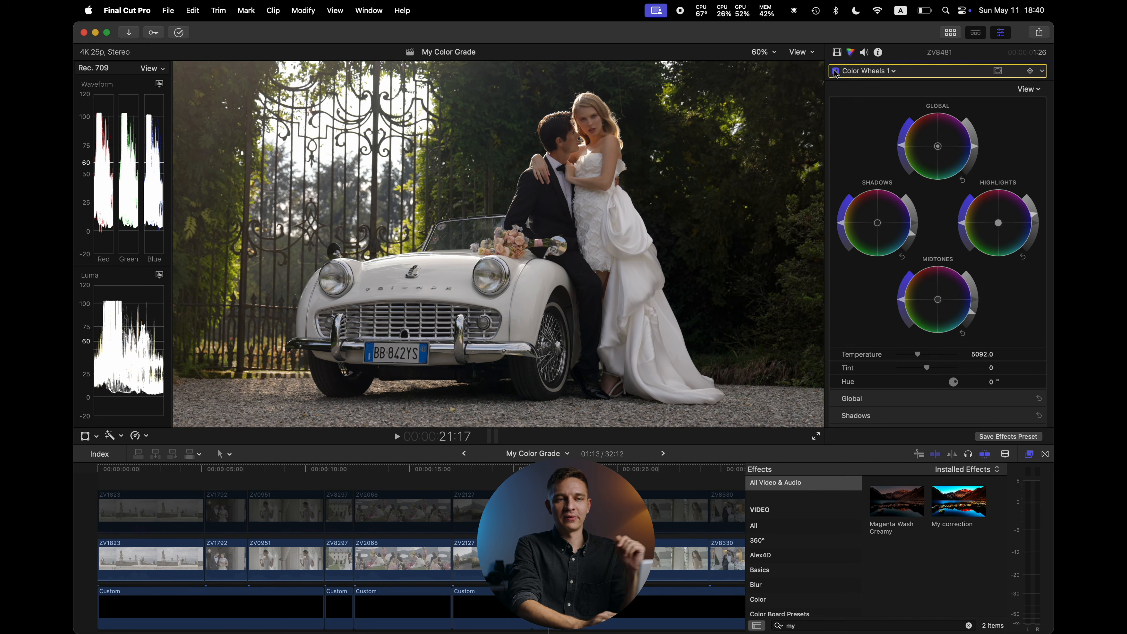
click(838, 53)
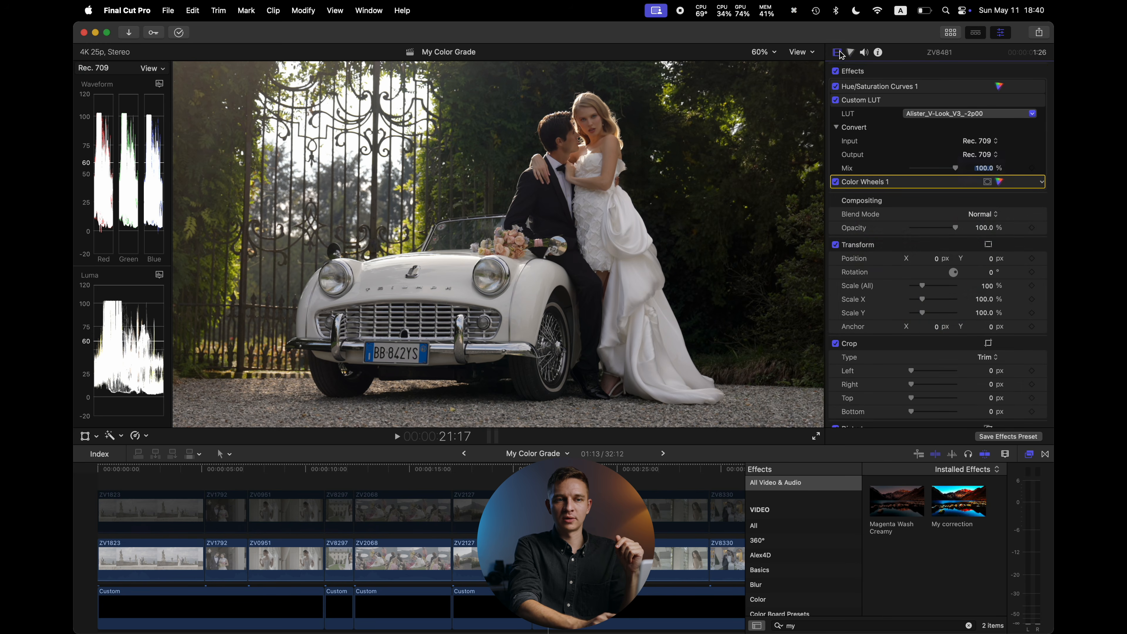
Select the ZV0973 clip and toggle all its effects off and on to compare
click(575, 482)
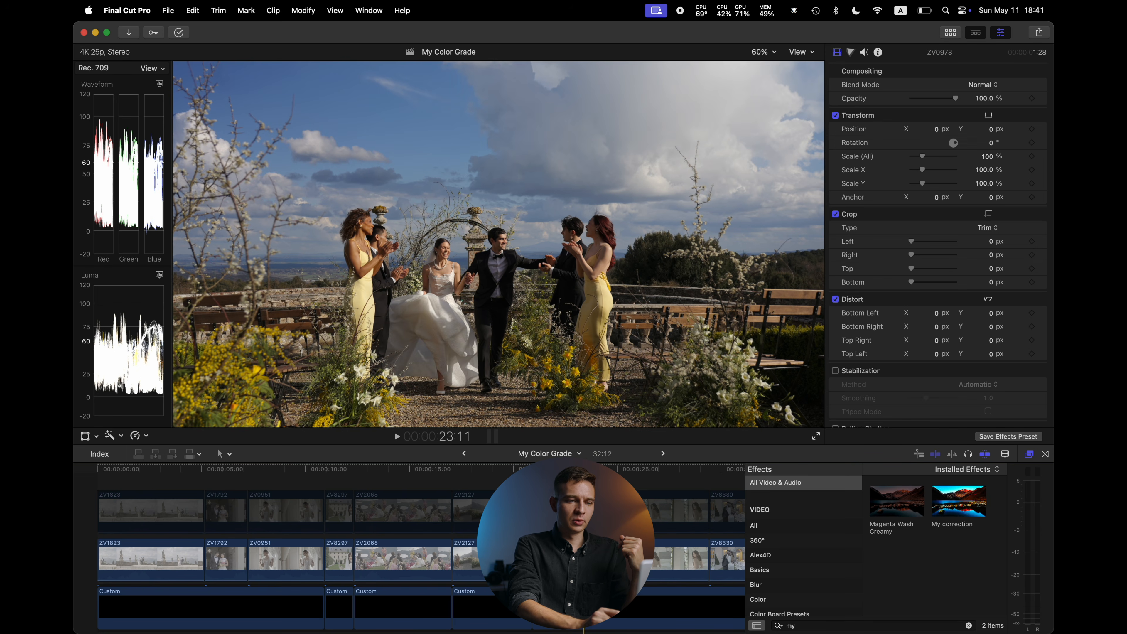
scroll(865, 133, up, 5)
click(835, 71)
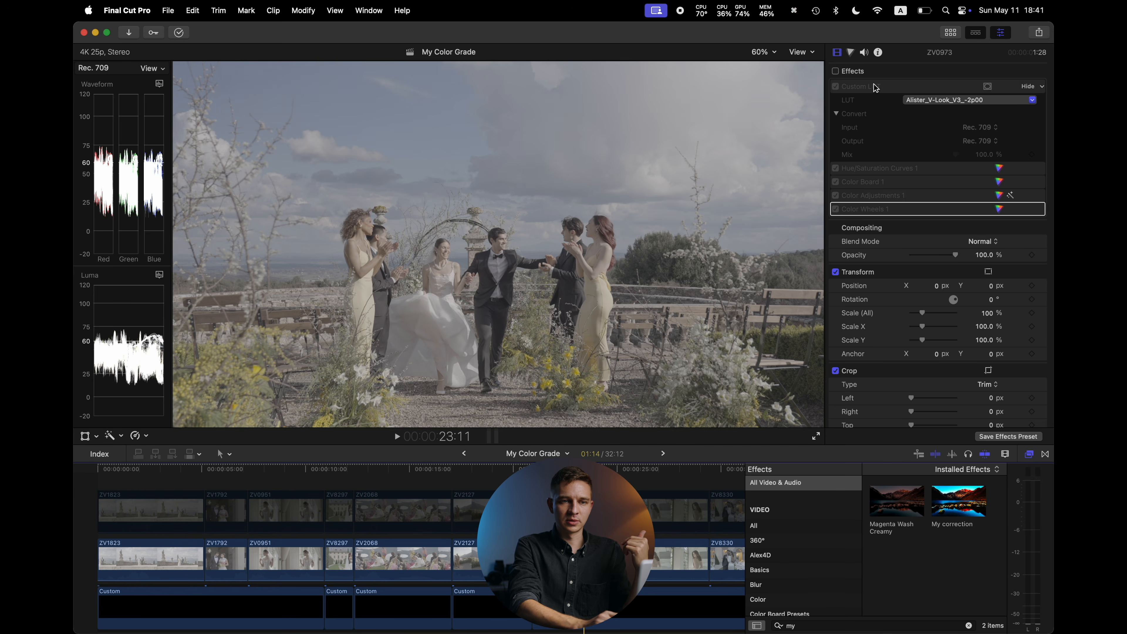
click(836, 71)
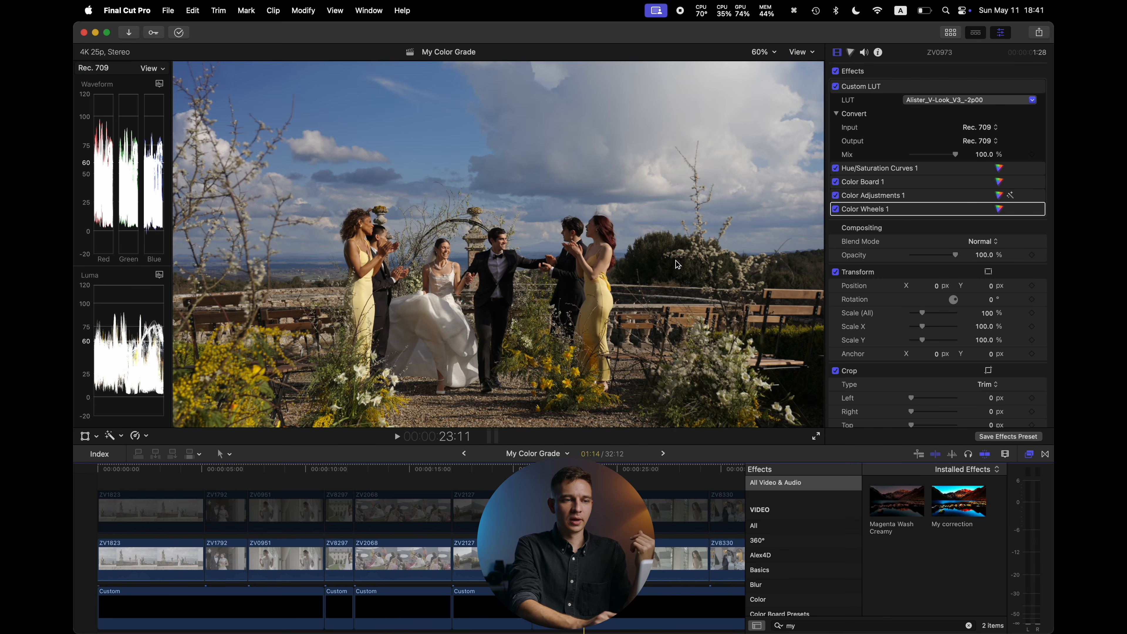
Toggle the ZV0973 clip's Color Wheels 1, Color Adjustments 1 and Color Board 1 corrections off and on to compare
click(835, 209)
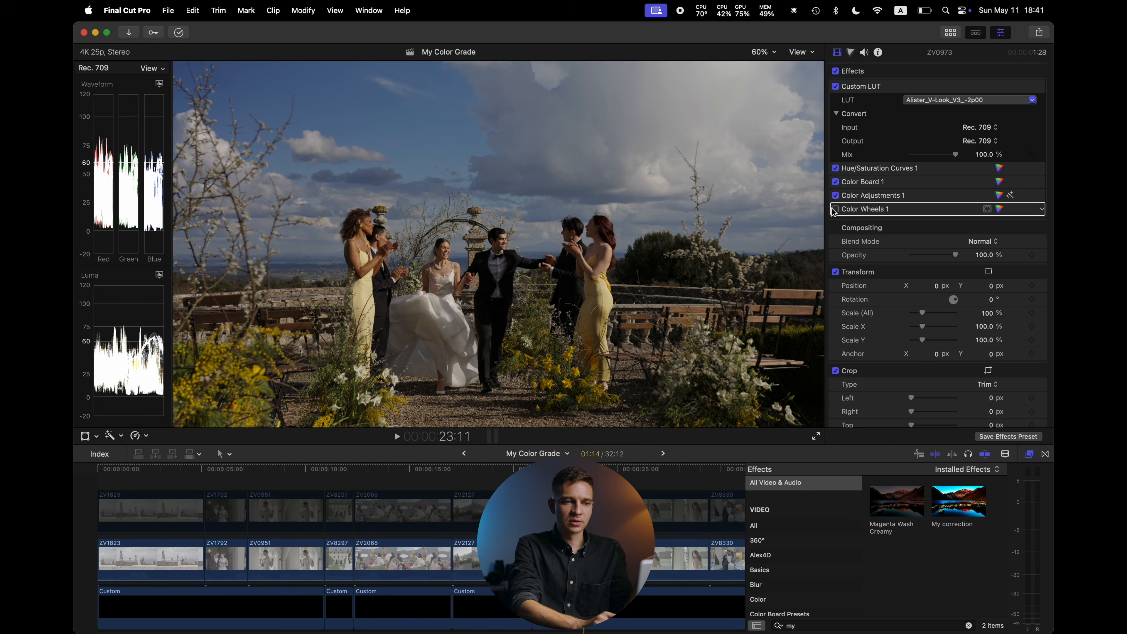
click(835, 210)
click(835, 197)
click(835, 196)
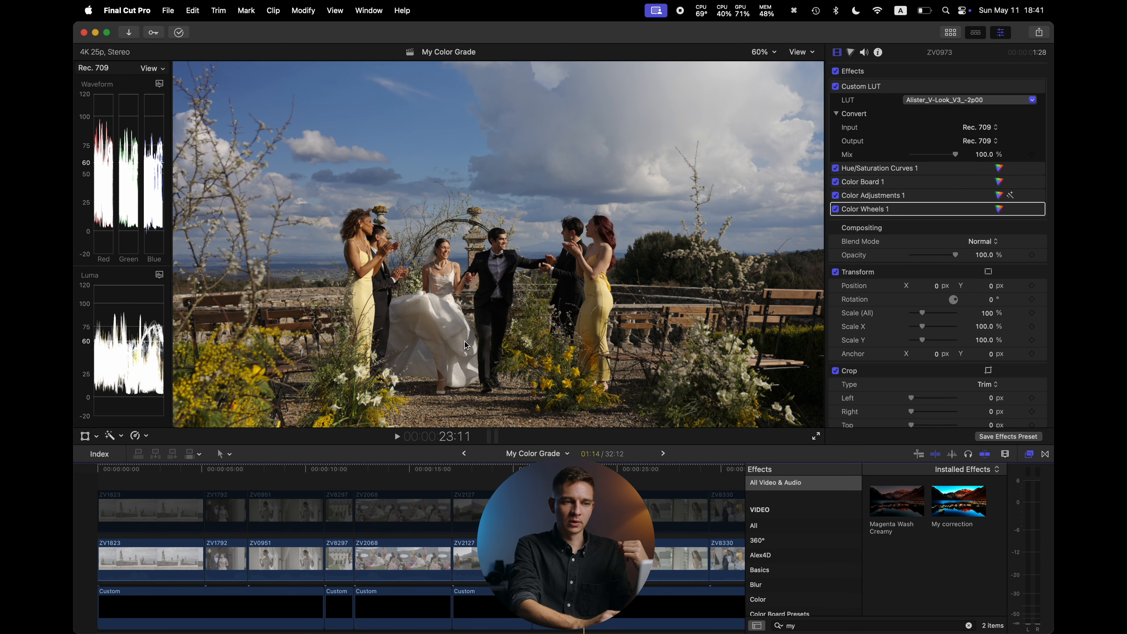
click(835, 182)
click(835, 182)
Select the lower ZV1974 clip and turn on its Draw Mask
drag(653, 475, 660, 477)
click(661, 554)
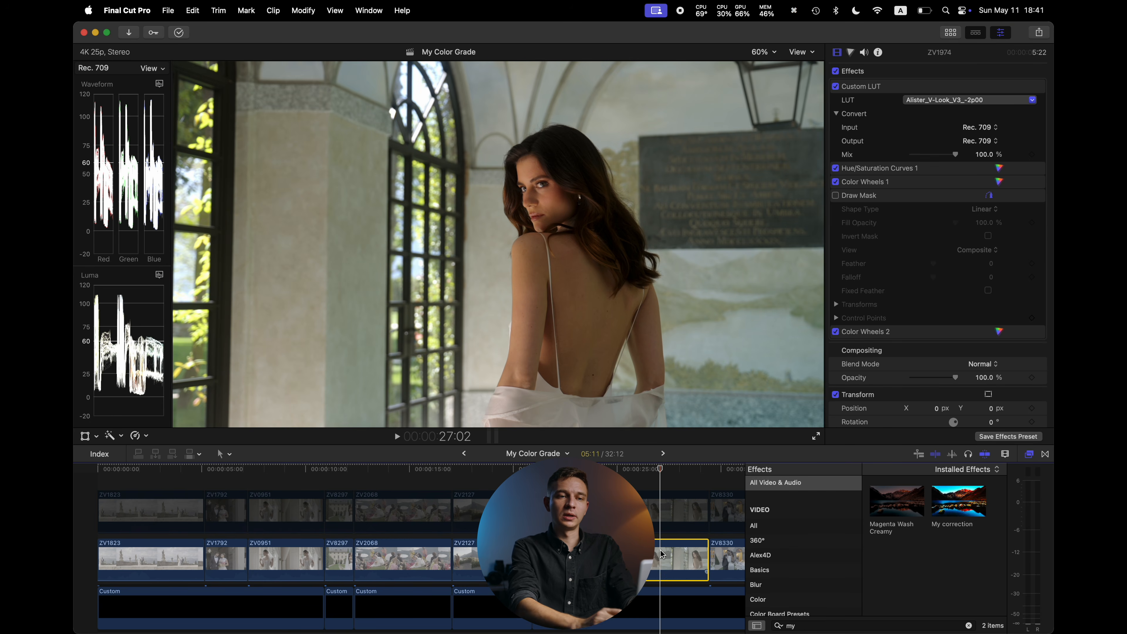
click(836, 195)
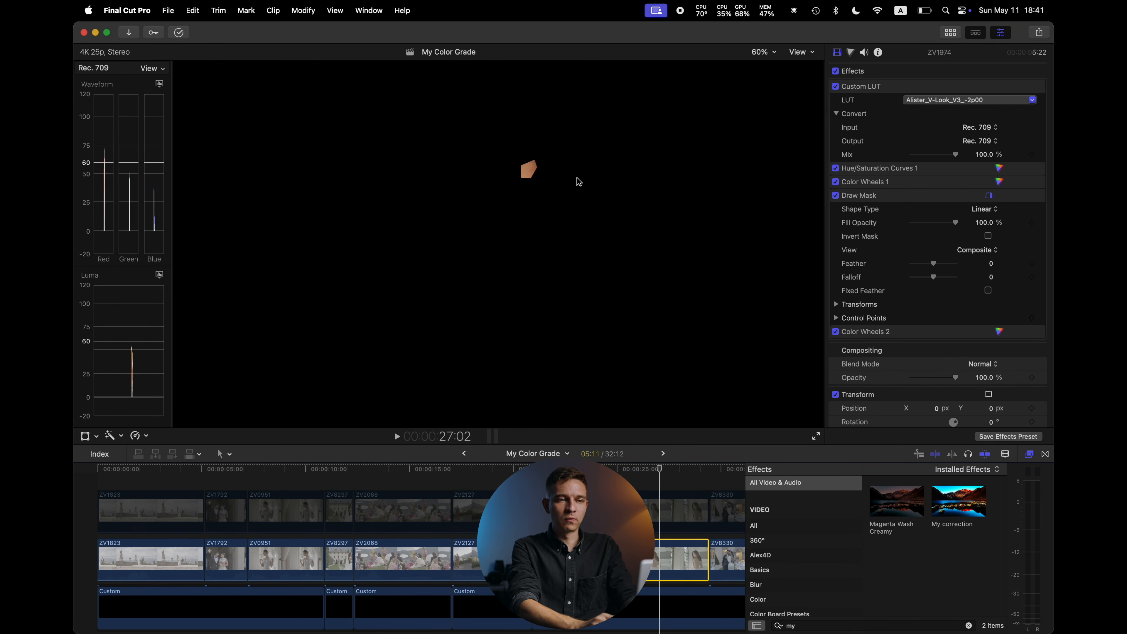
Switch the lower video scope from the luma waveform to the Vectorscope
click(160, 275)
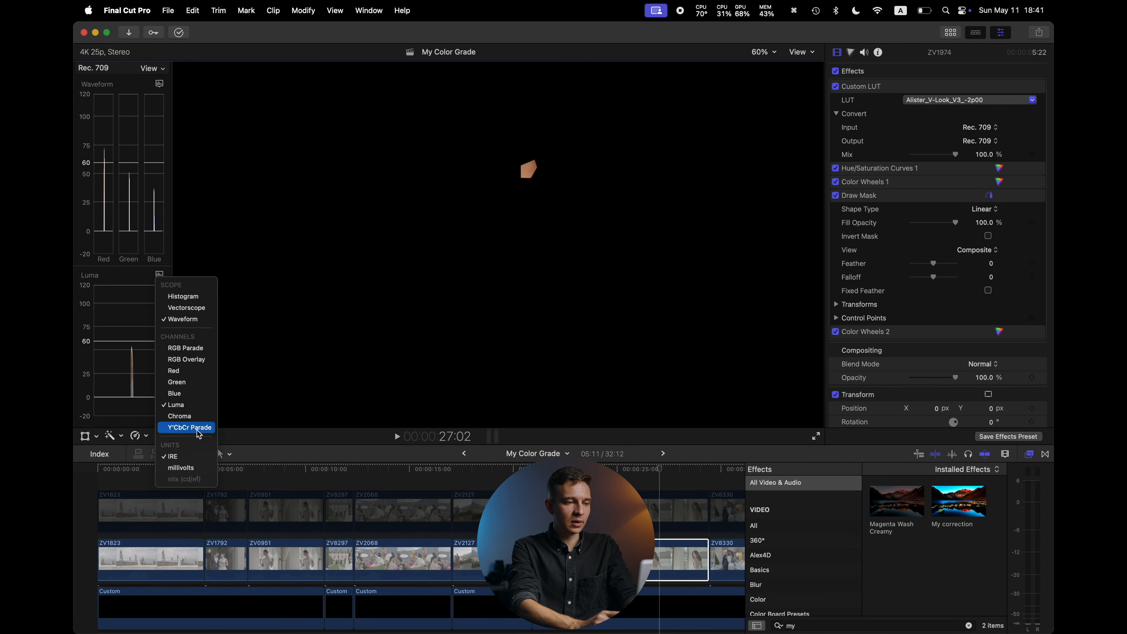
click(191, 307)
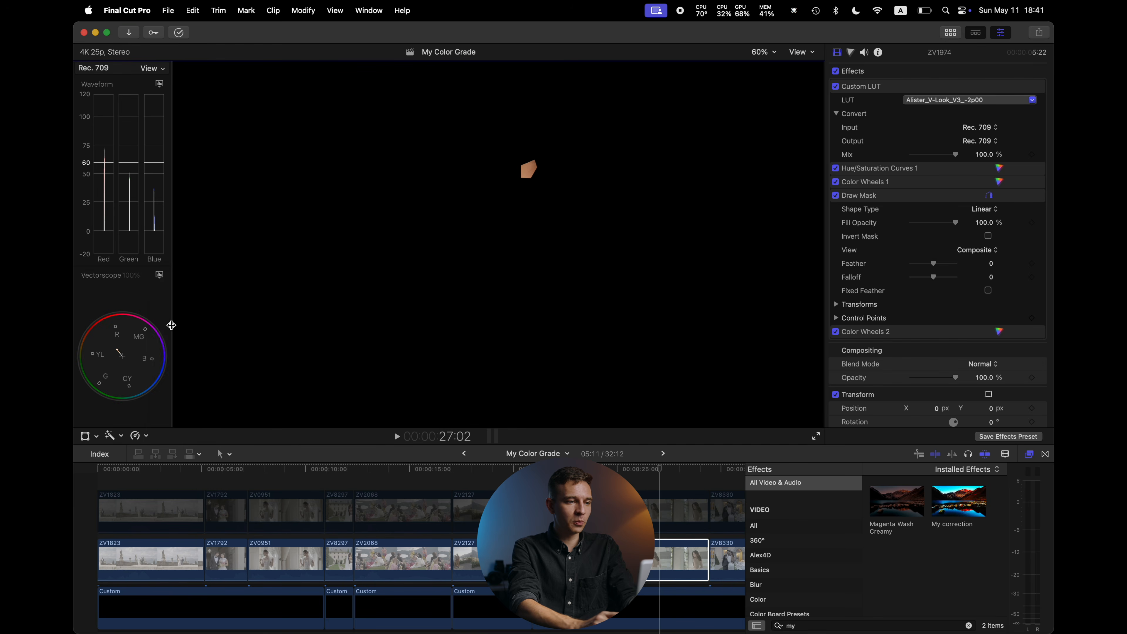
click(161, 276)
click(195, 428)
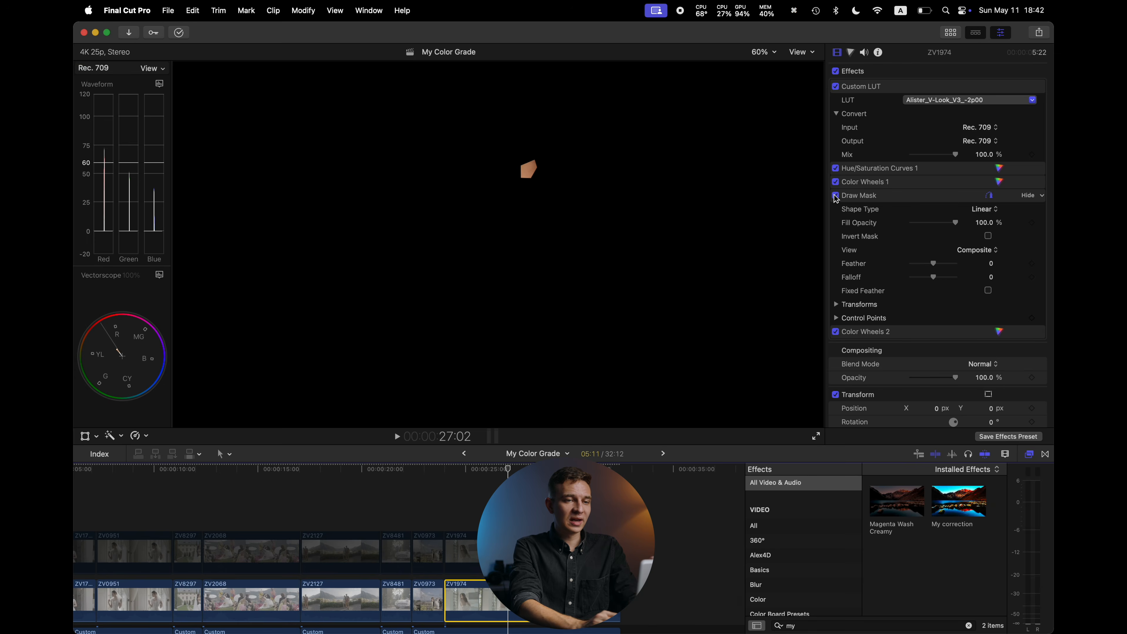
Toggle the ZV1974 clip's Draw Mask off, on and off again
click(836, 196)
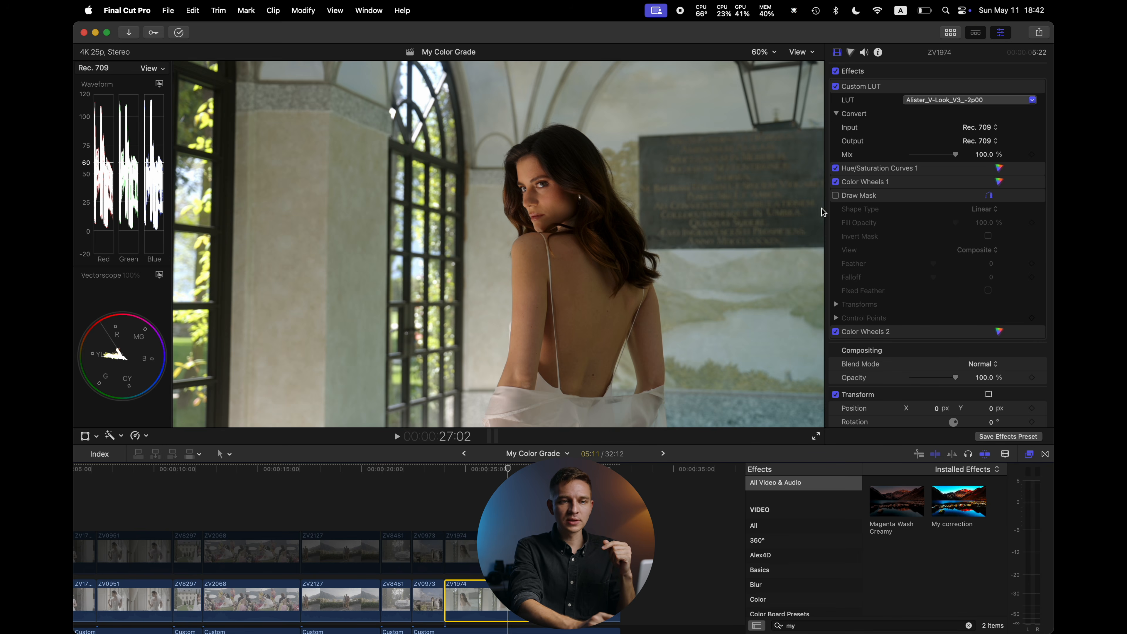
click(835, 196)
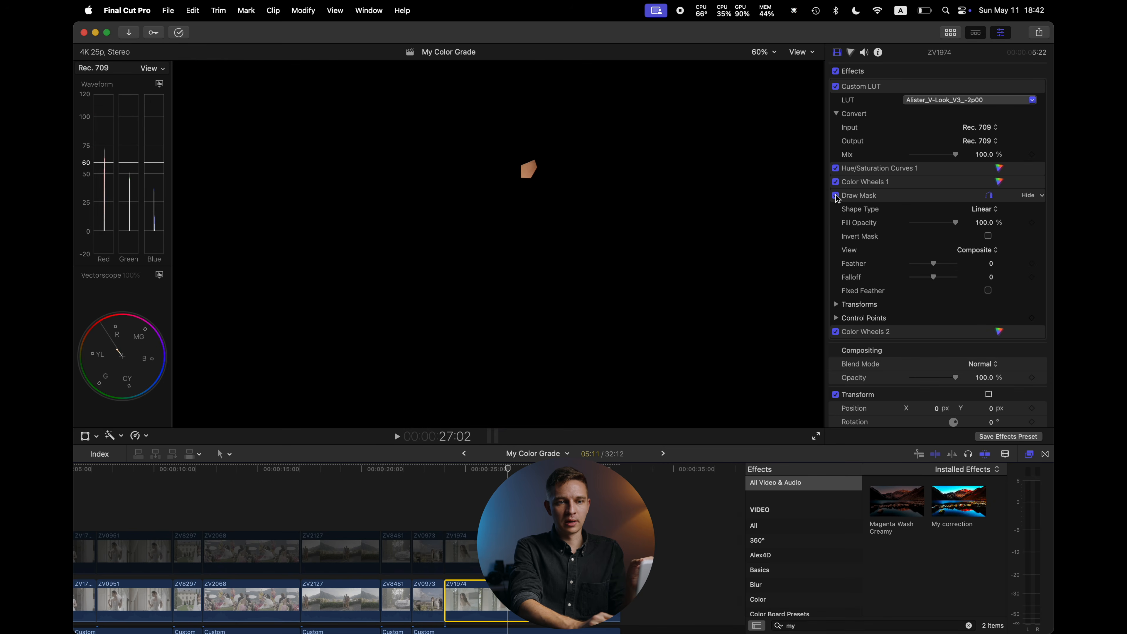
click(835, 195)
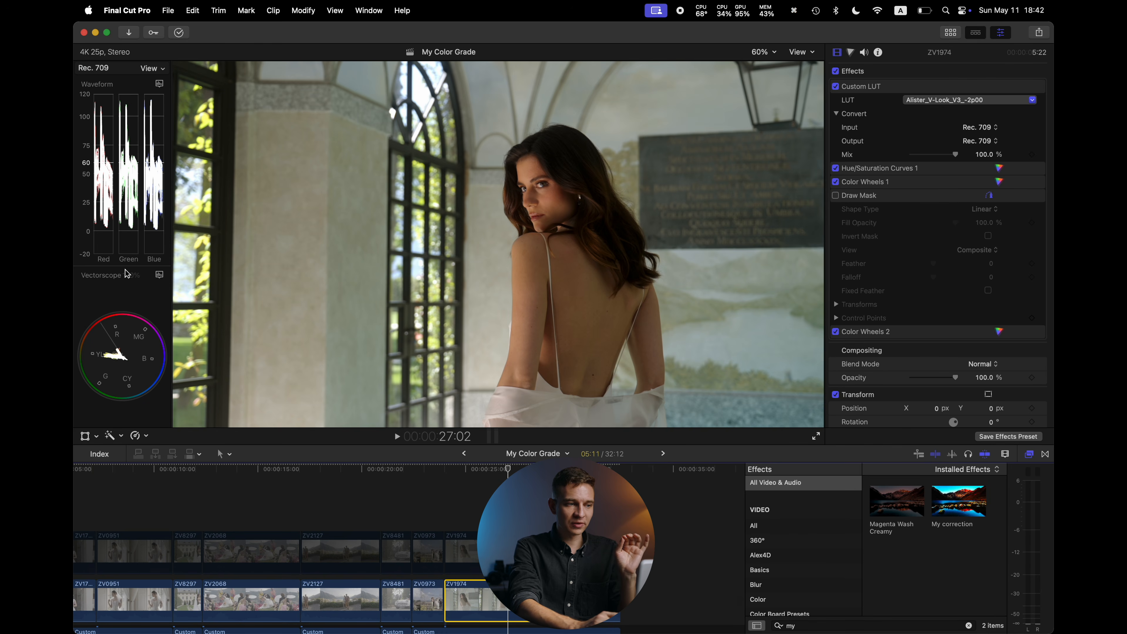
Hide the effects browser, reselect the ZV1974 clip and toggle all its effects off and on to compare
key(alt+super+6)
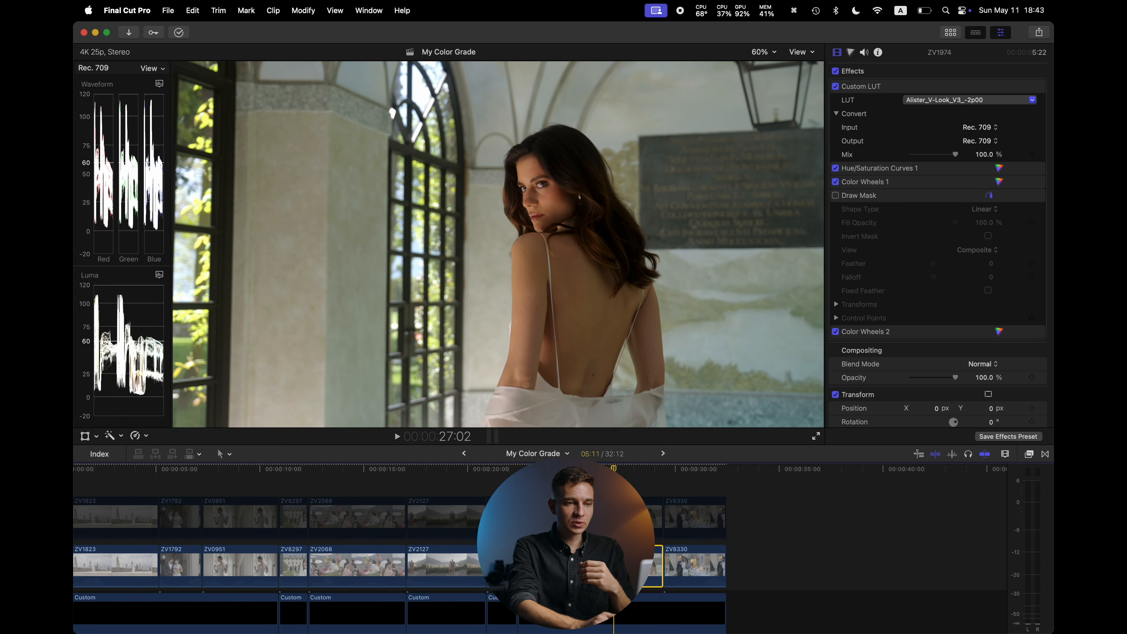
click(614, 488)
click(614, 566)
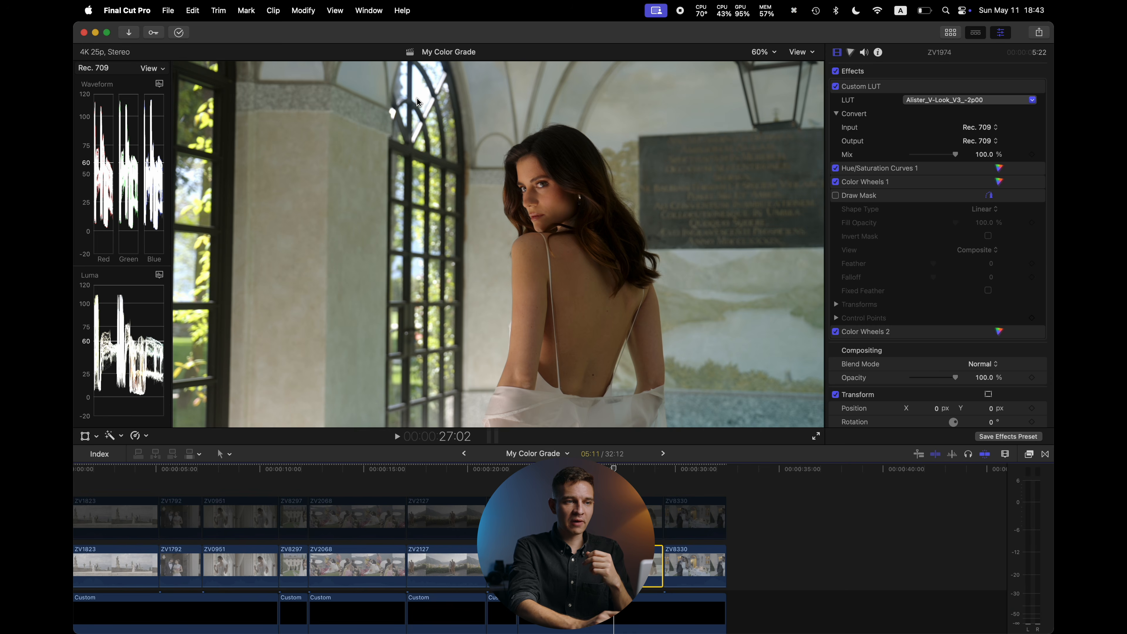
click(836, 71)
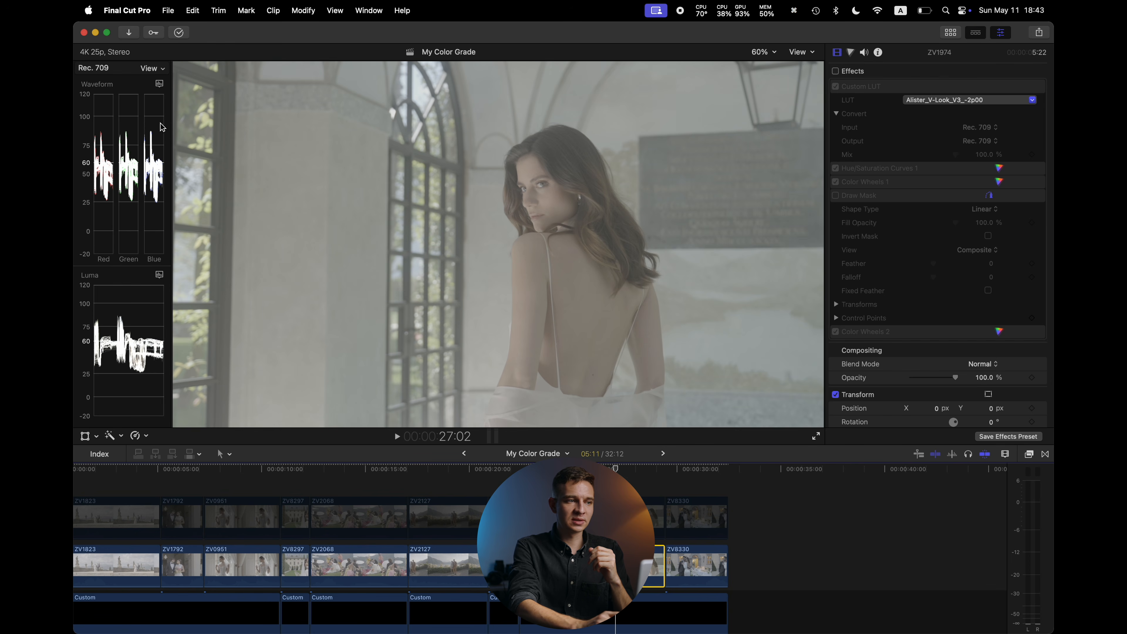
click(835, 71)
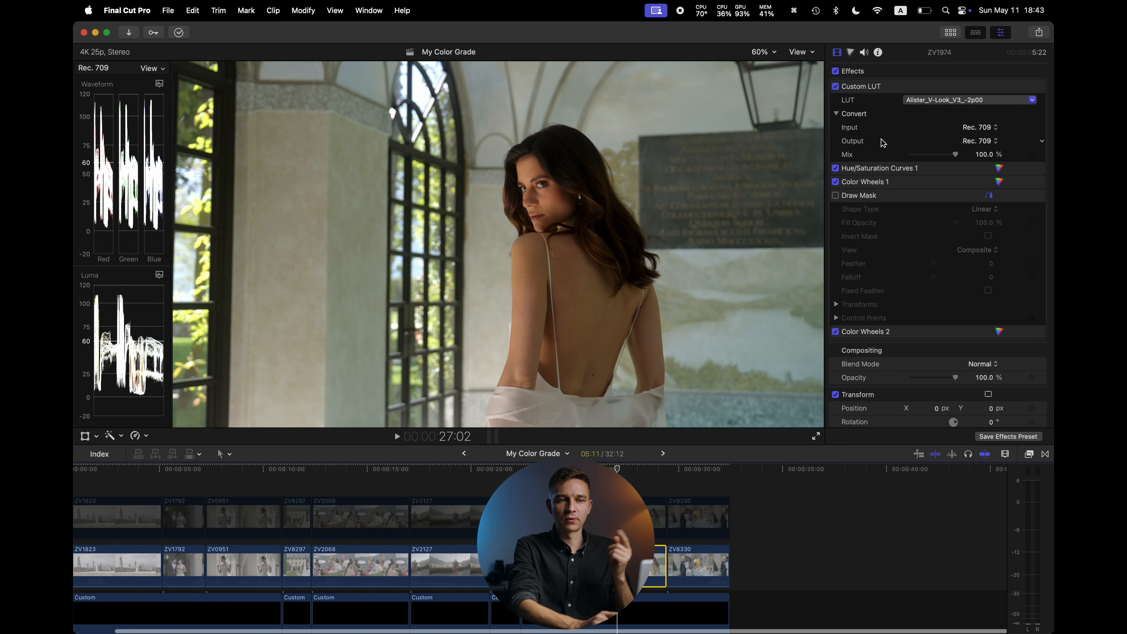
Add a Color Curves correction to the ZV1974 clip
click(847, 52)
click(879, 71)
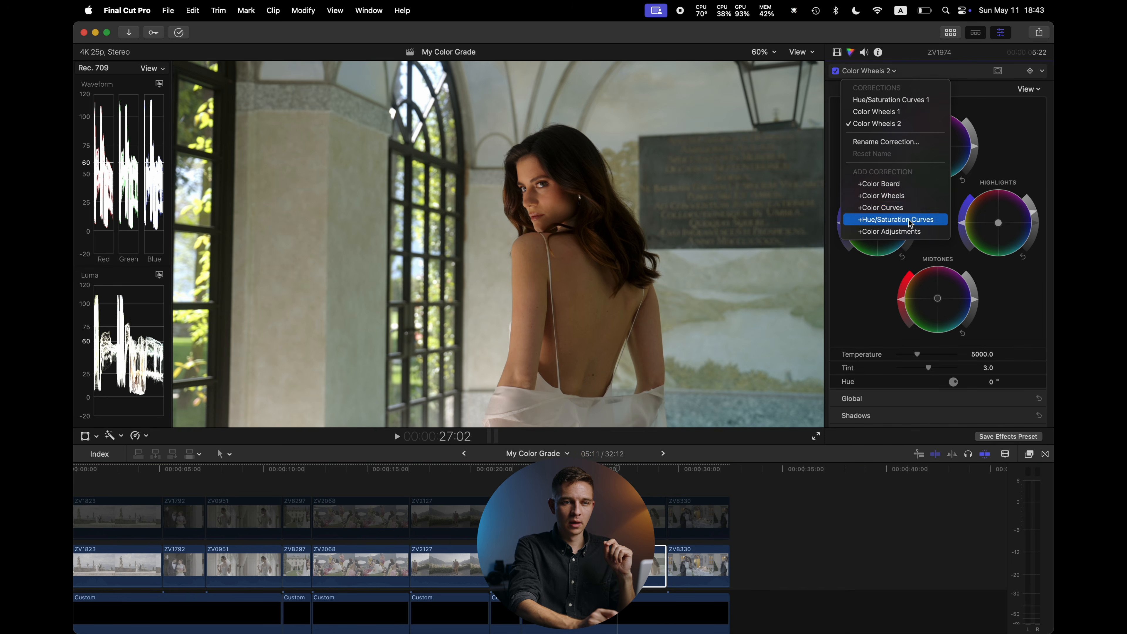
click(905, 207)
Pull the luma curve's white point slightly down and toggle Color Curves 1 off and on to compare
drag(1040, 115, 1039, 124)
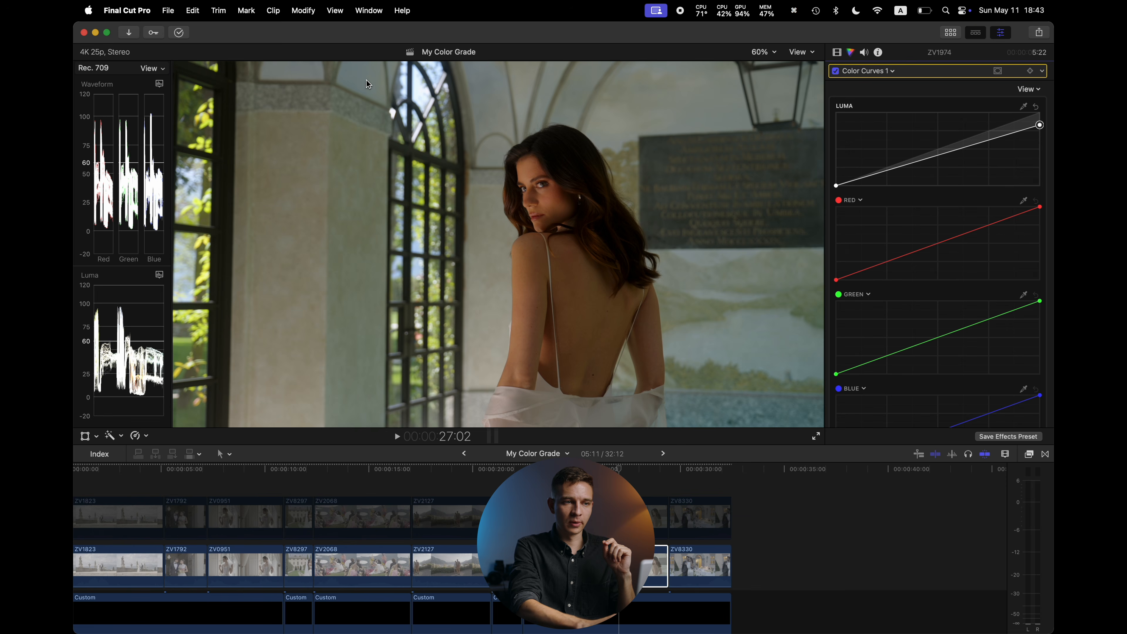
drag(1040, 125, 1041, 129)
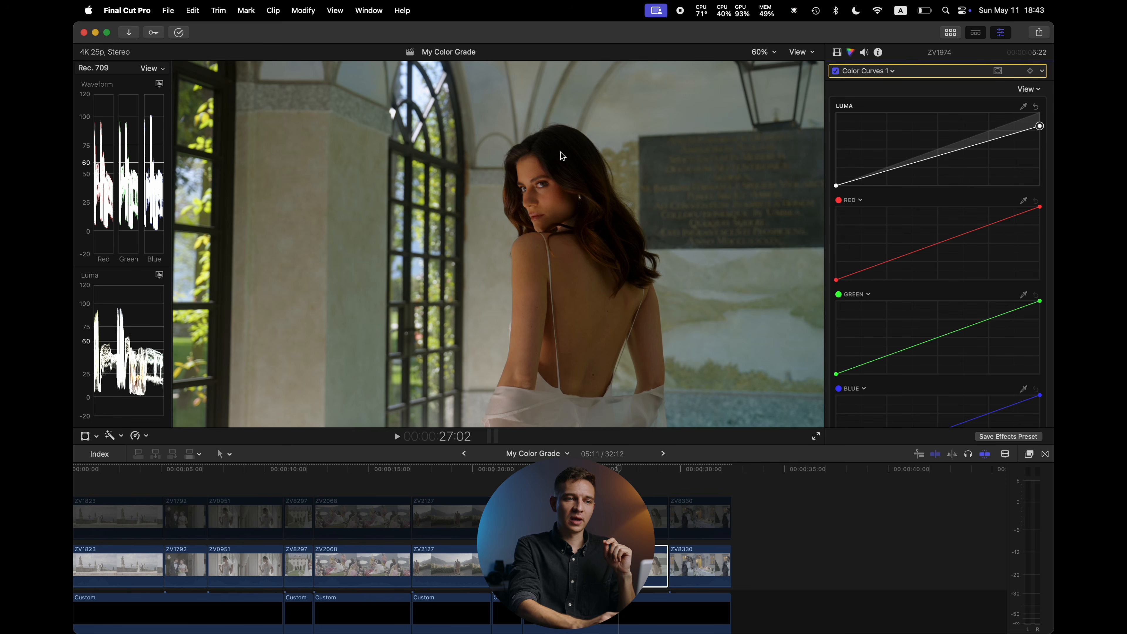
click(835, 71)
click(835, 71)
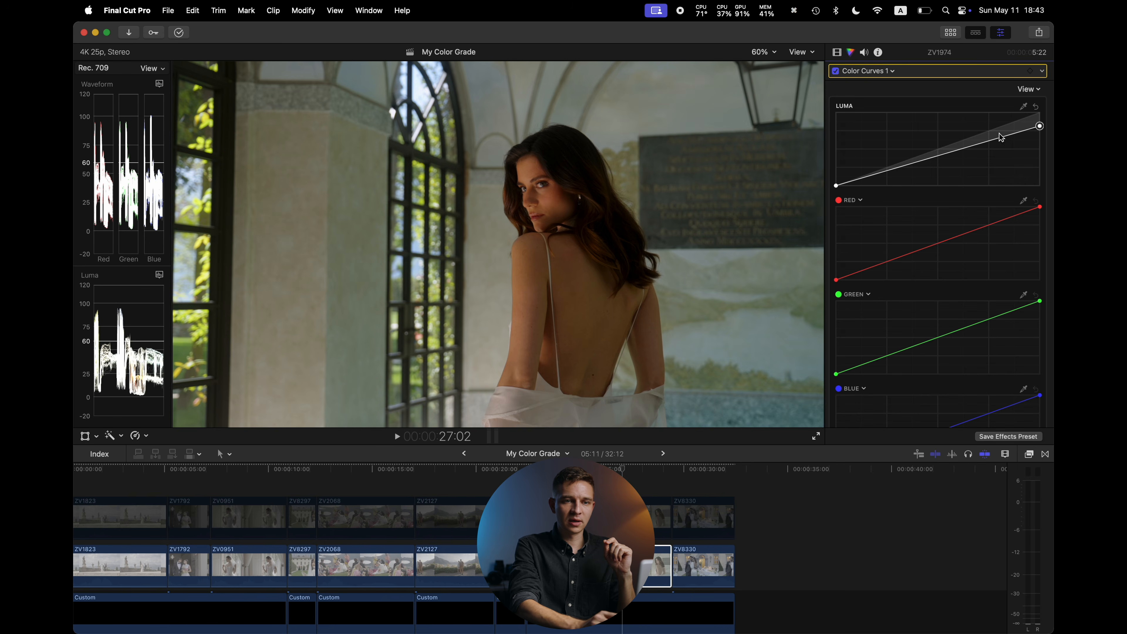
Add points near the top of the luma curve to roll off the highlights, then toggle Color Curves 1 off and on
drag(990, 145, 1012, 127)
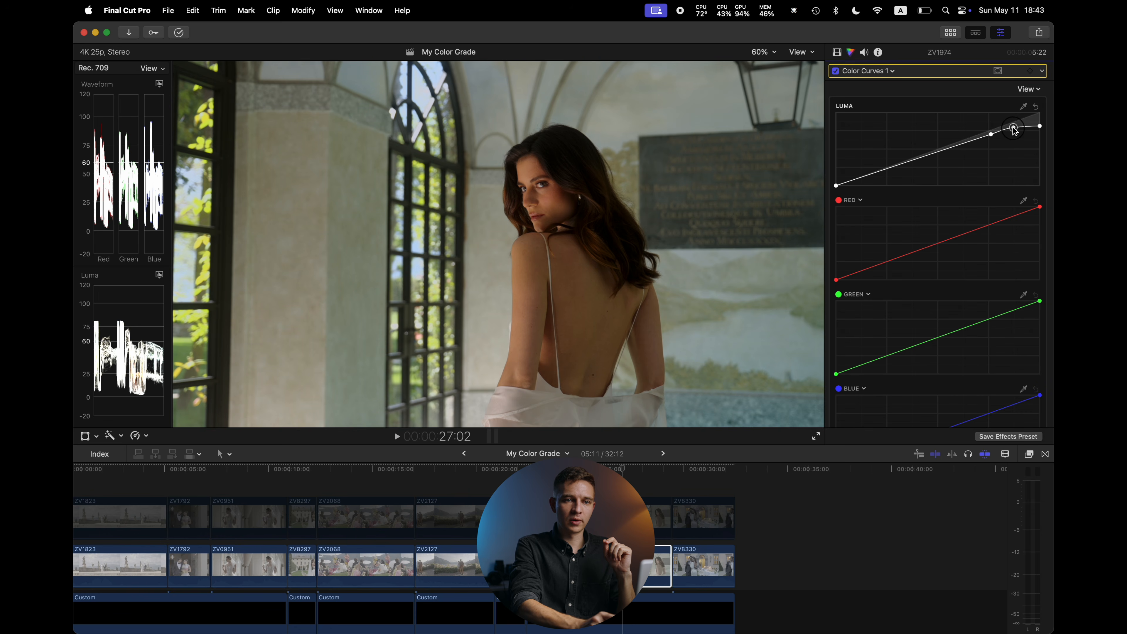
drag(1041, 126, 1014, 131)
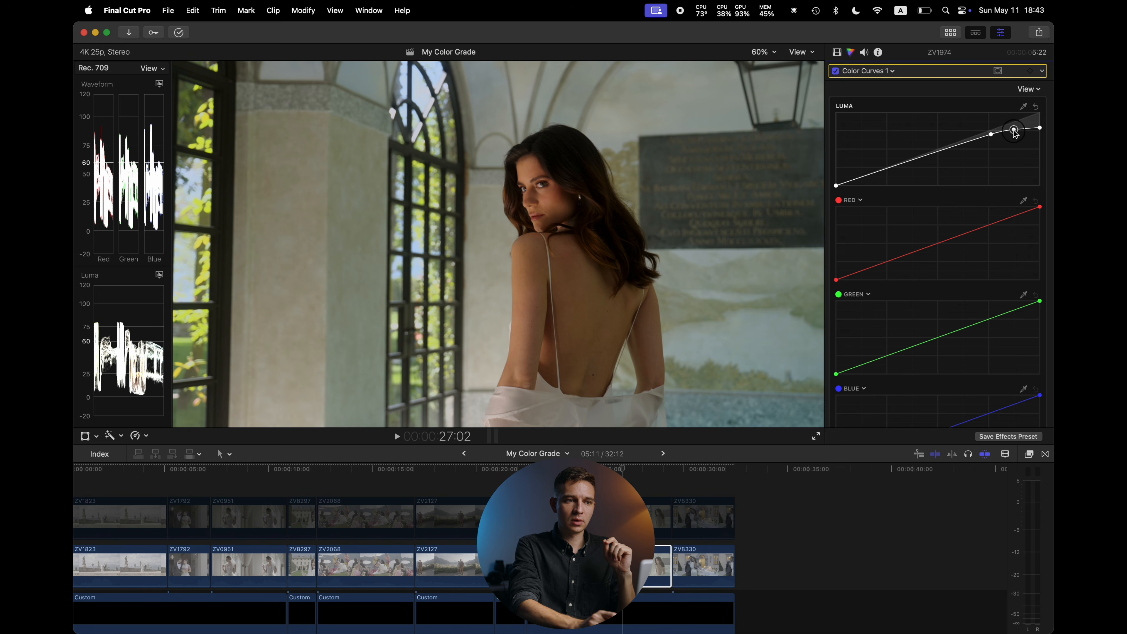
click(835, 71)
click(836, 71)
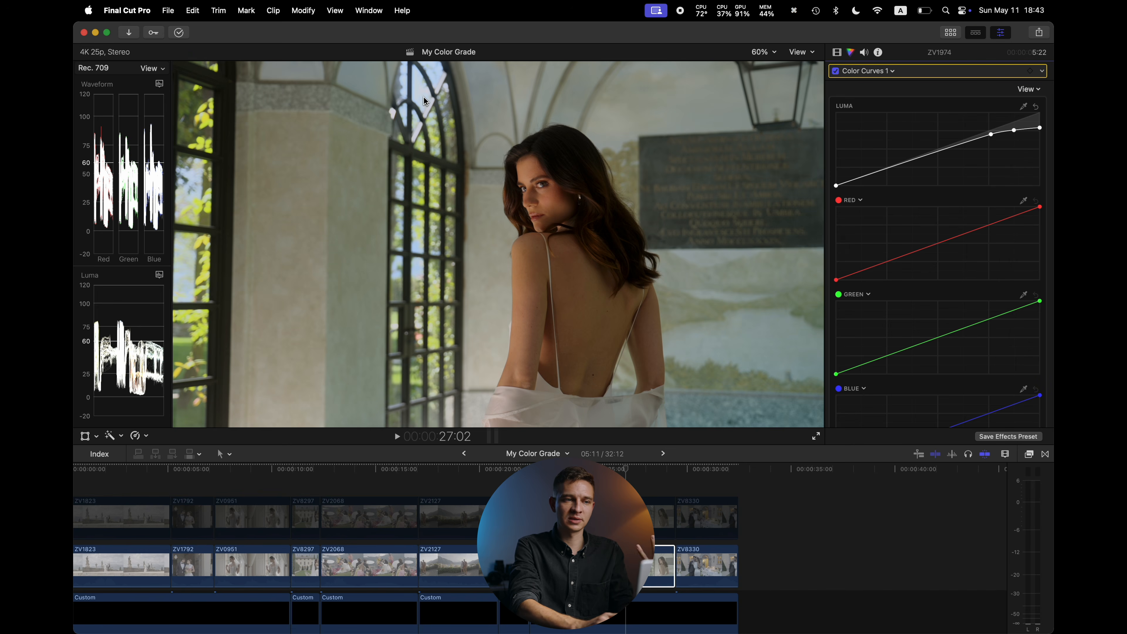
click(835, 72)
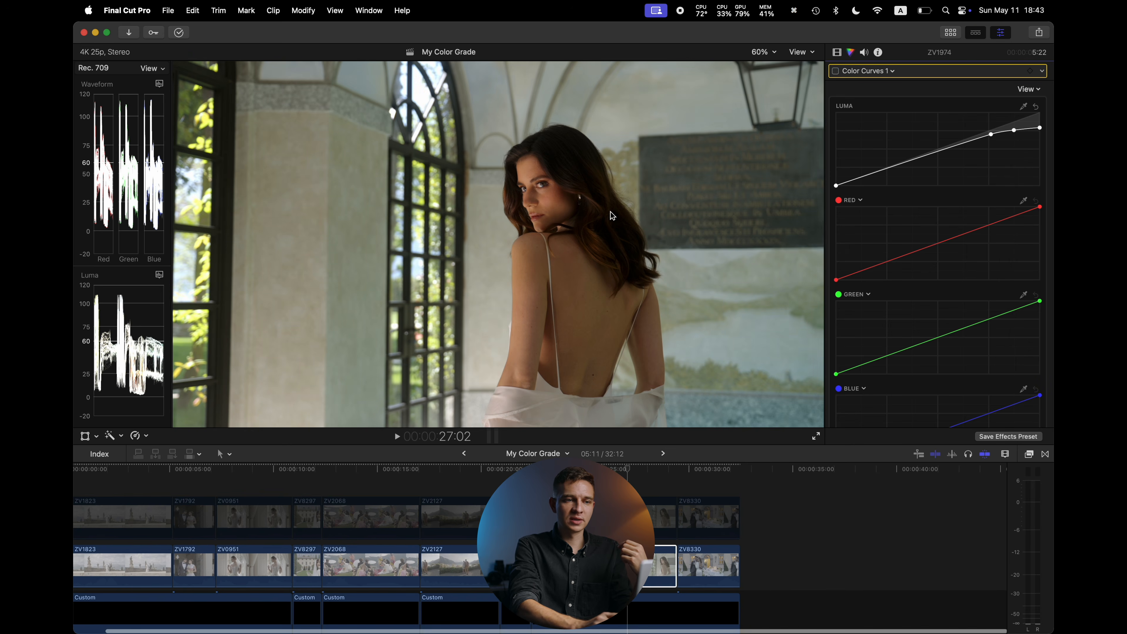
Disable and re-enable the connected ZV8330 clip to compare, then select the main ZV8330 clip
click(836, 72)
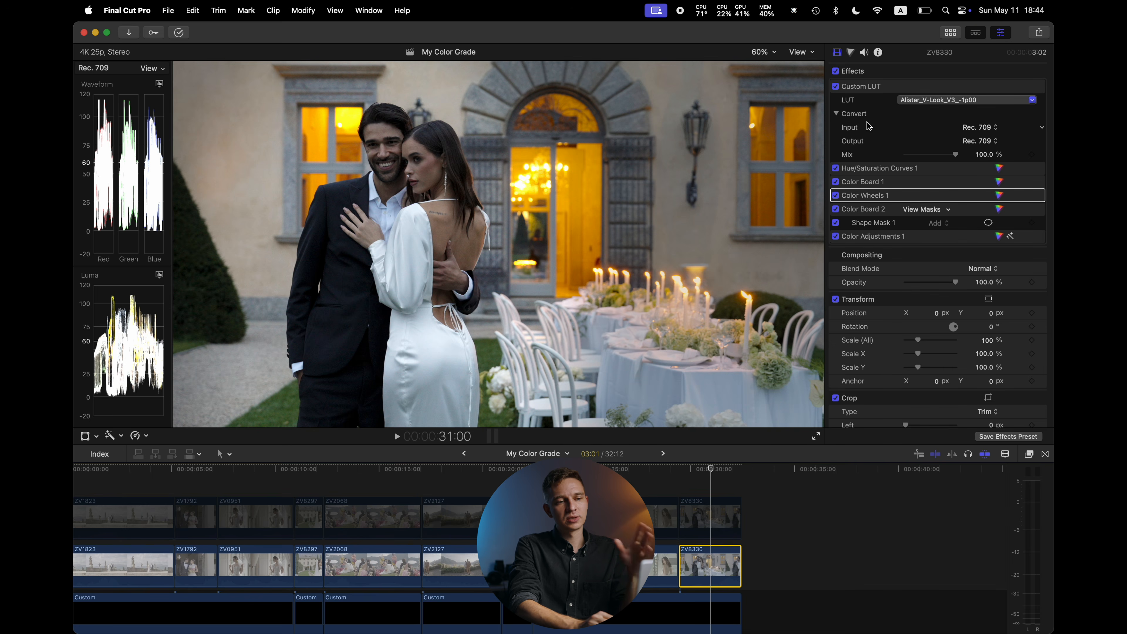
click(712, 510)
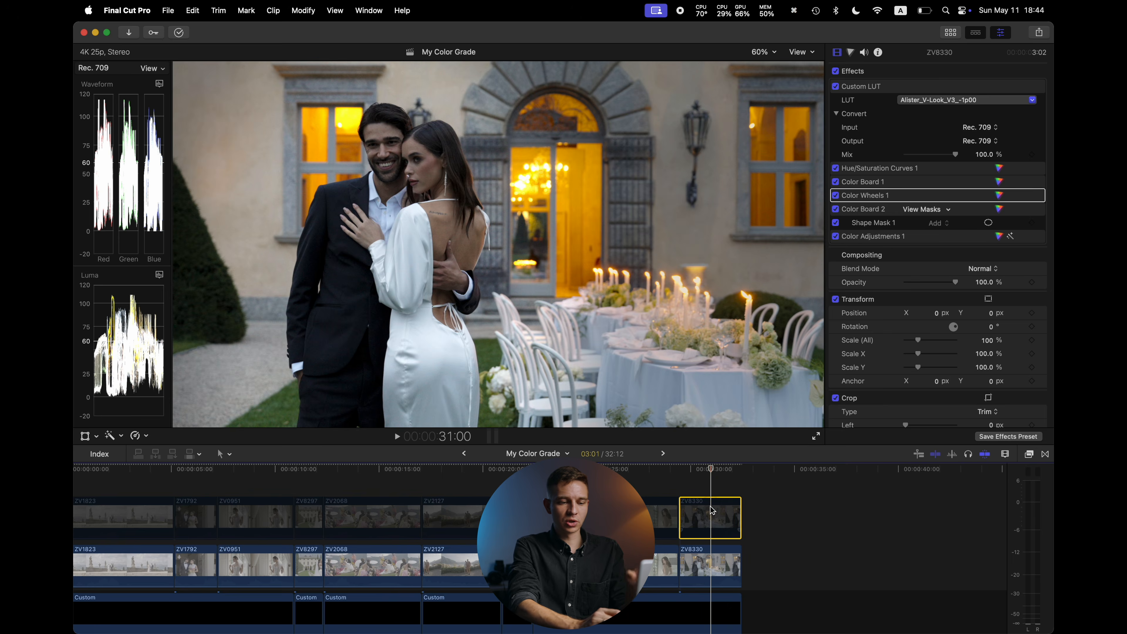
key(v)
key(v)
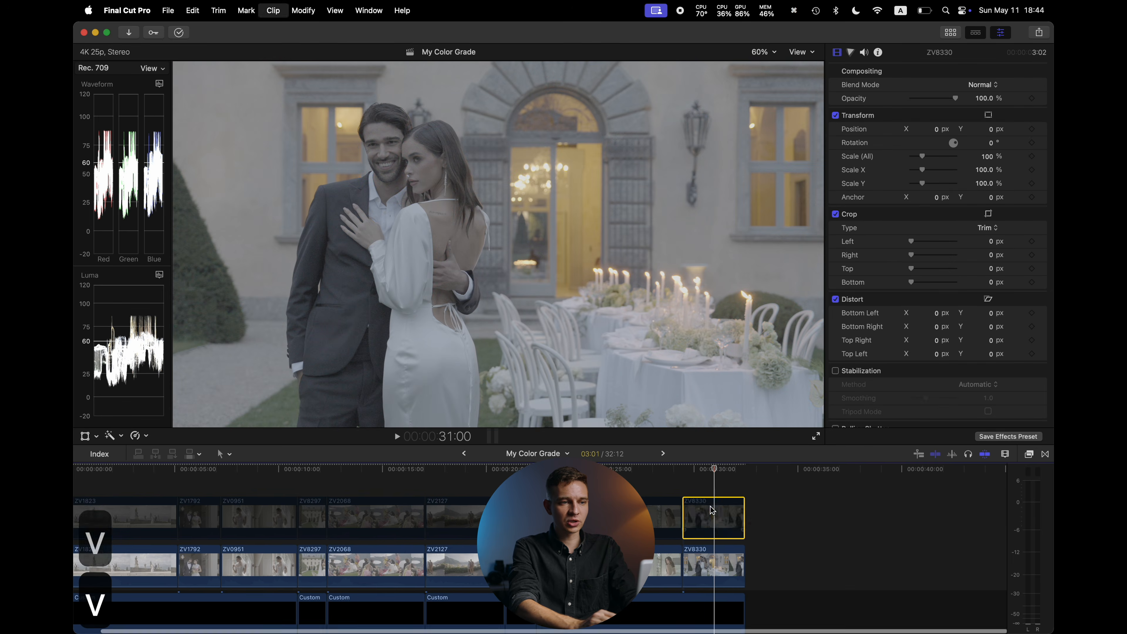
click(717, 570)
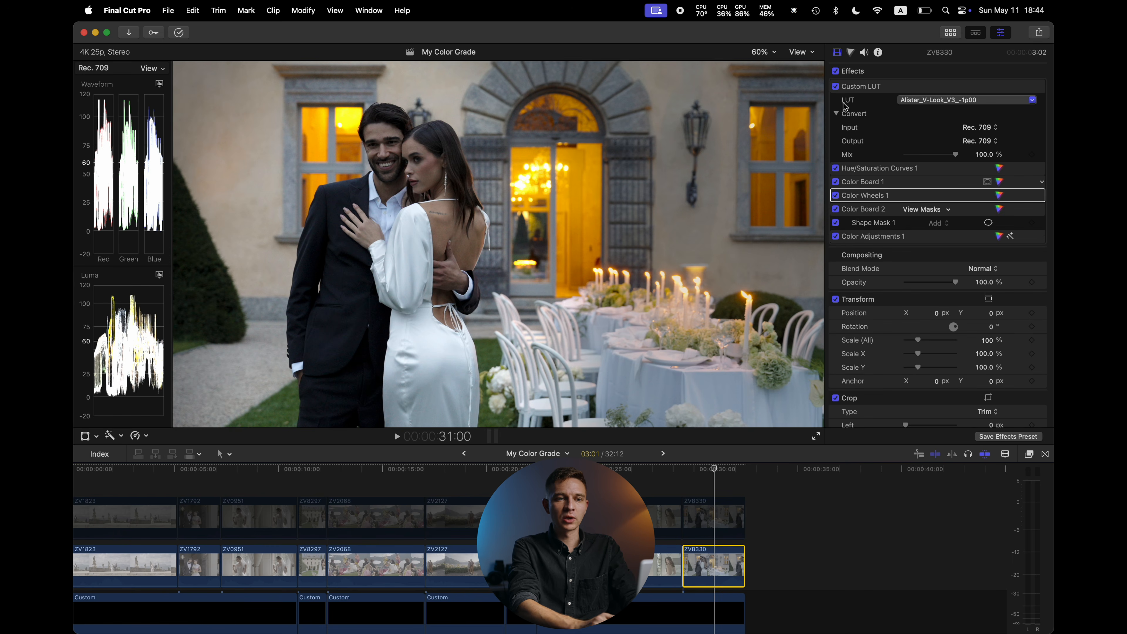
Toggle Color Board 2 off and on to compare, and show then dismiss the Shape Mask 1 on-screen controls
click(834, 208)
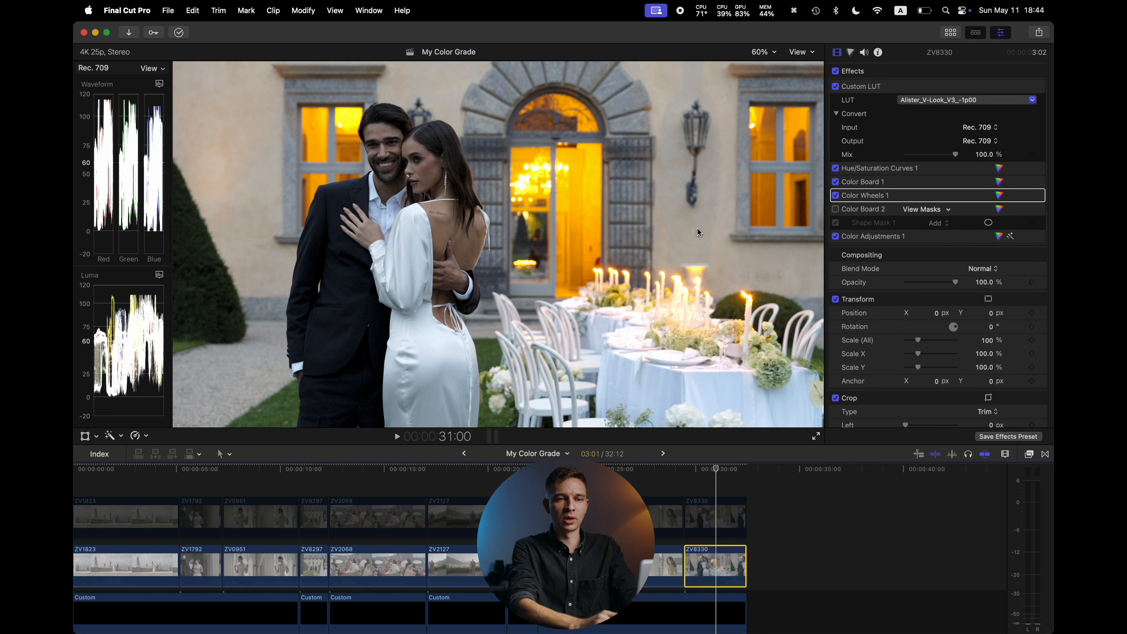
click(835, 210)
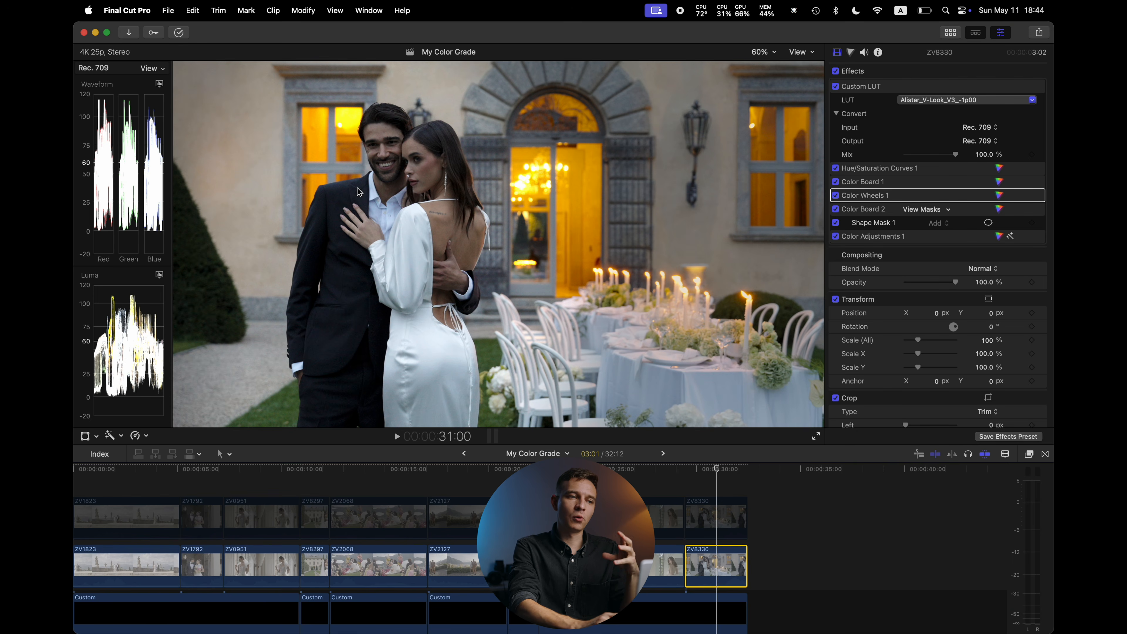
click(988, 222)
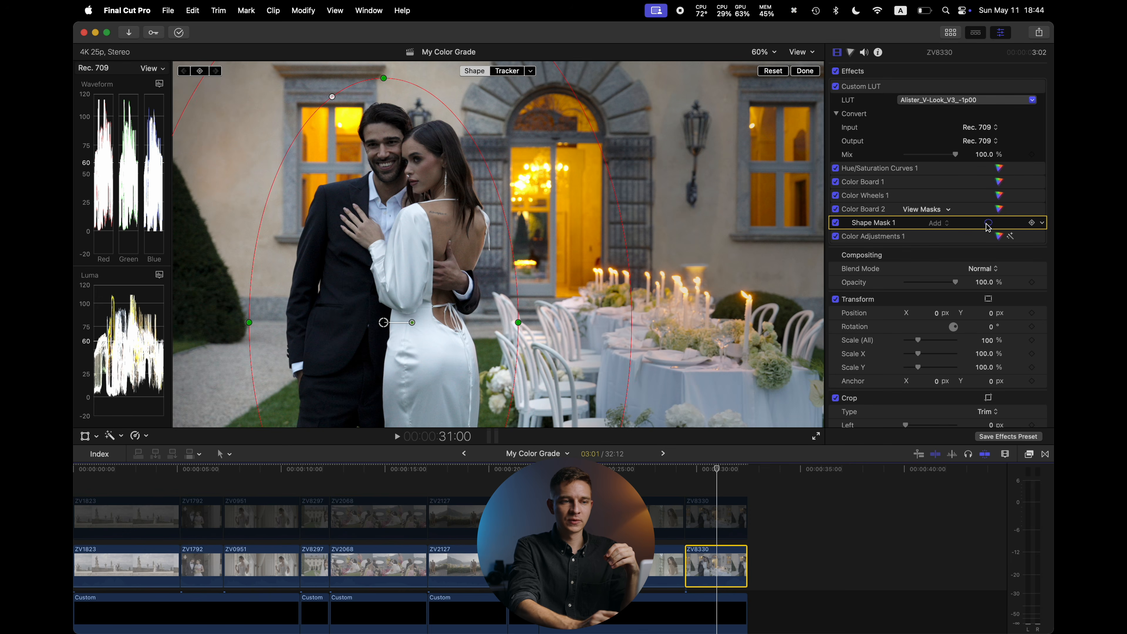
click(818, 72)
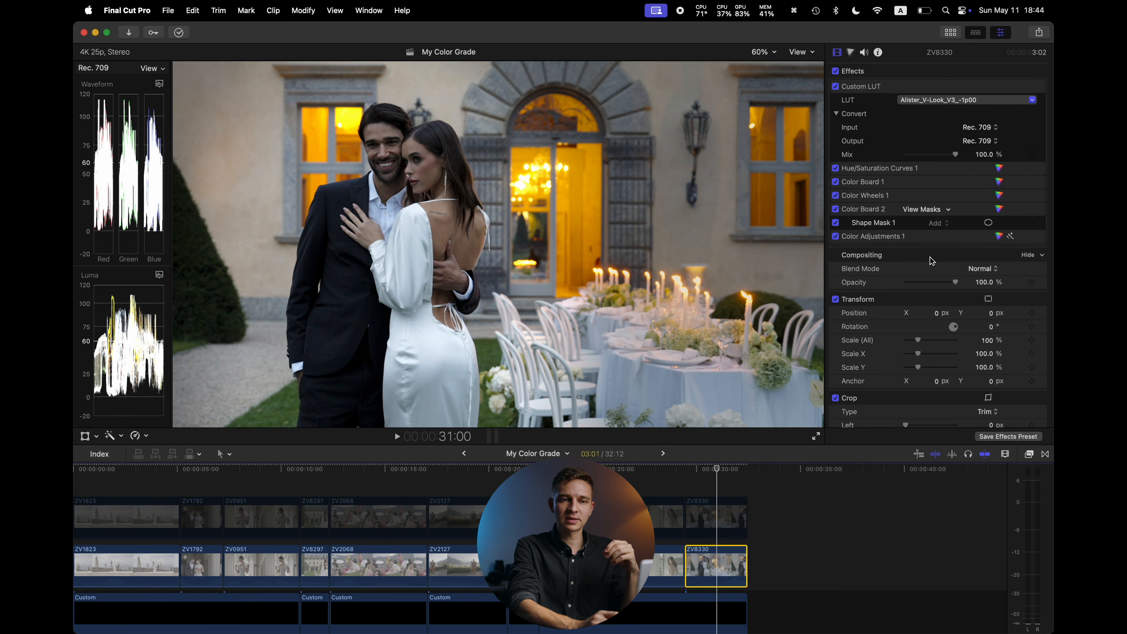
Toggle Color Wheels 1 and the Custom LUT off and on to compare their effect on the clip
click(835, 195)
click(835, 196)
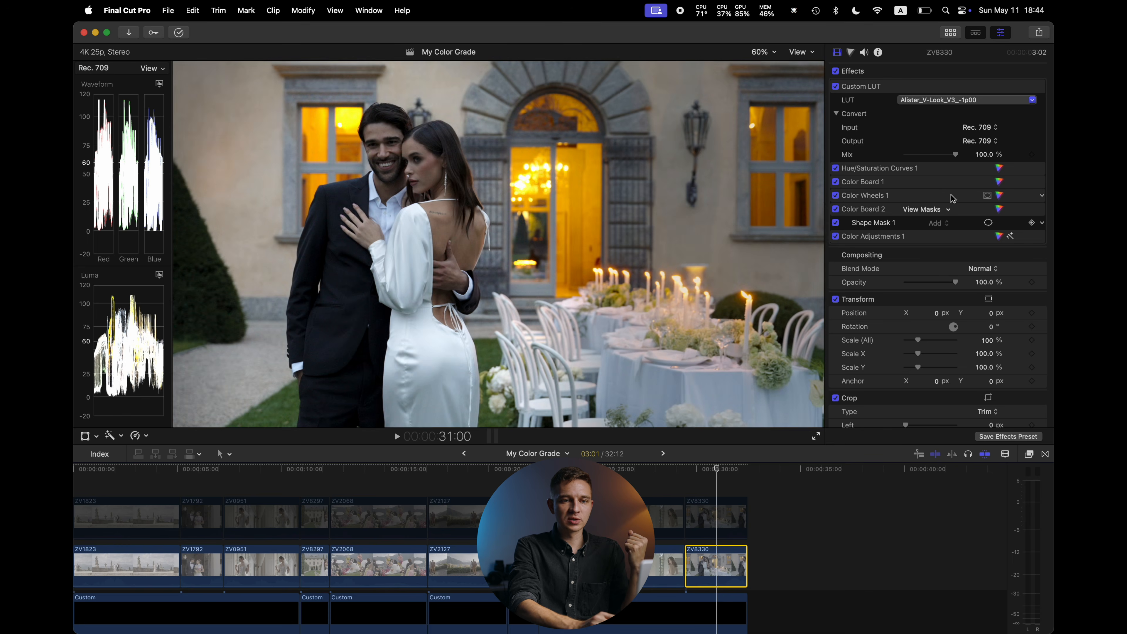
click(999, 196)
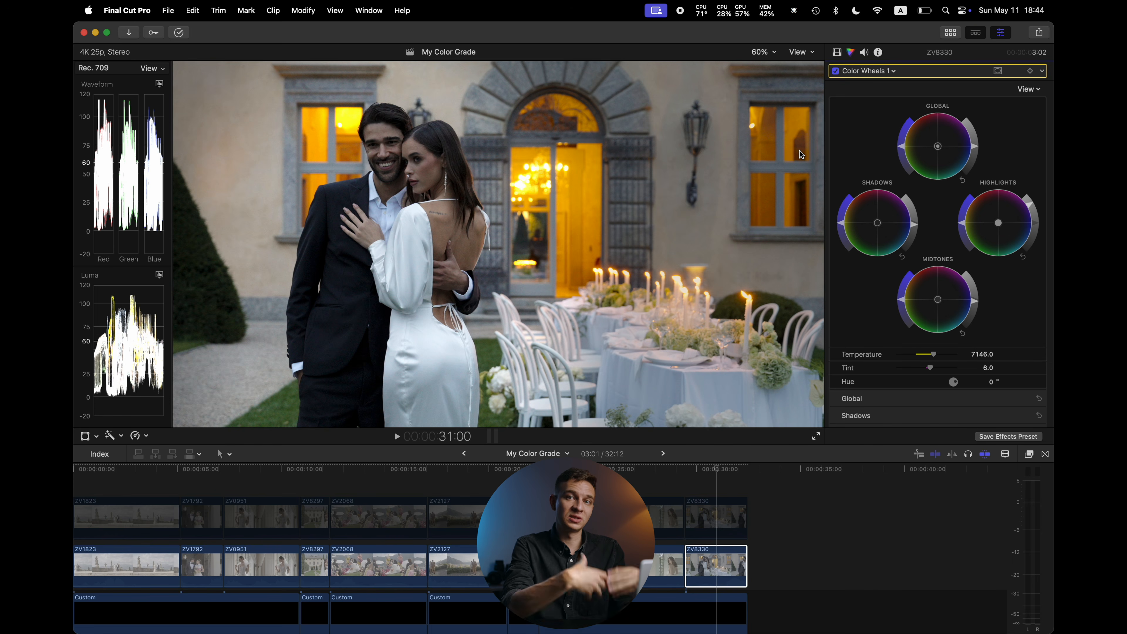
click(837, 52)
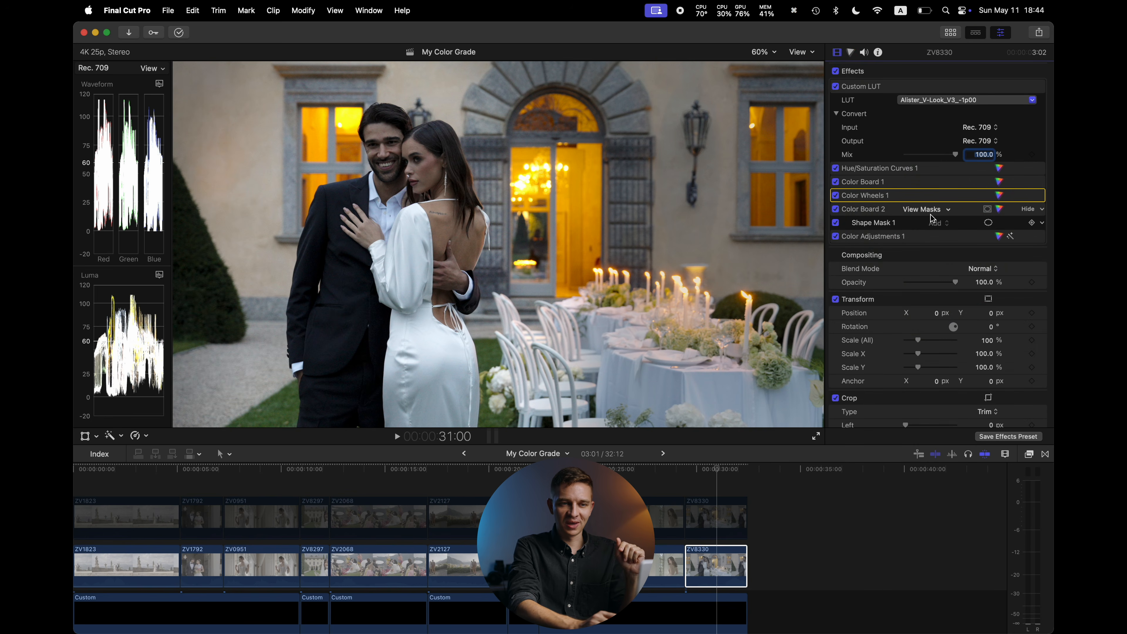
click(836, 87)
click(836, 87)
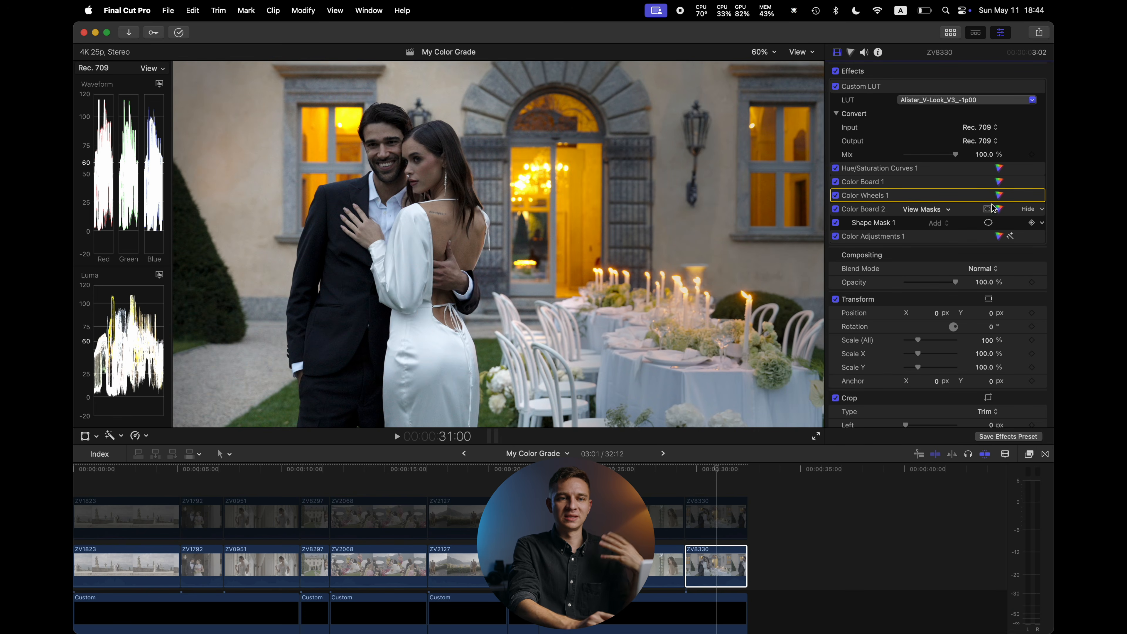
In Color Wheels 1, warm the clip by setting Temperature to about 9791 and Tint to about 26
click(999, 195)
mouse_move(934, 354)
mouse_down()
mouse_move(965, 355)
mouse_move(944, 372)
mouse_up()
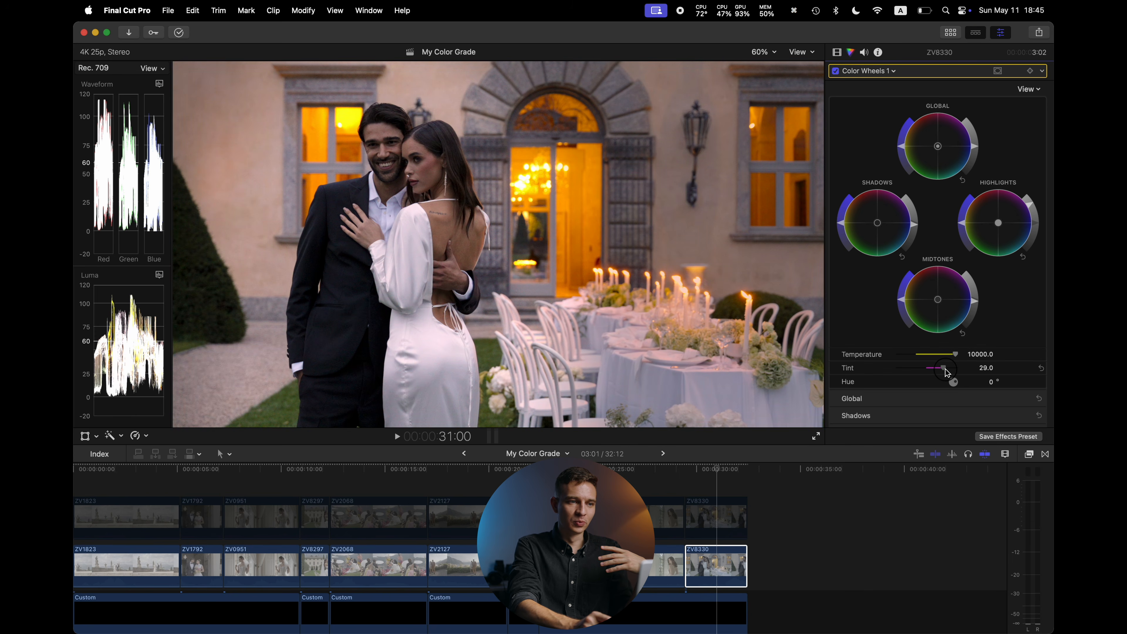
drag(944, 373, 952, 358)
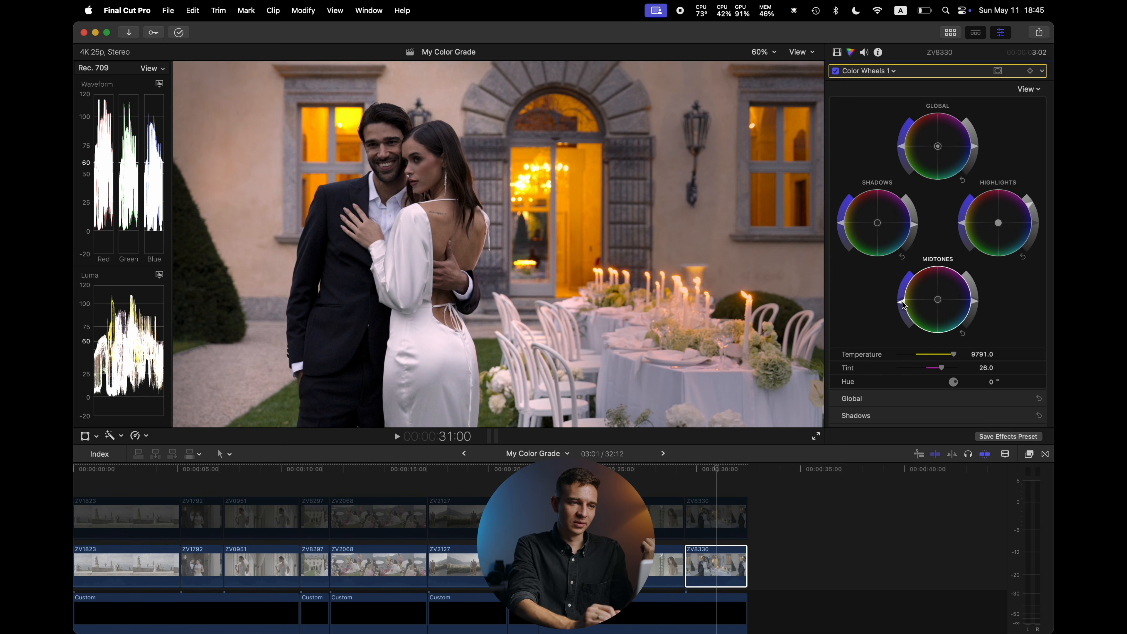
click(719, 509)
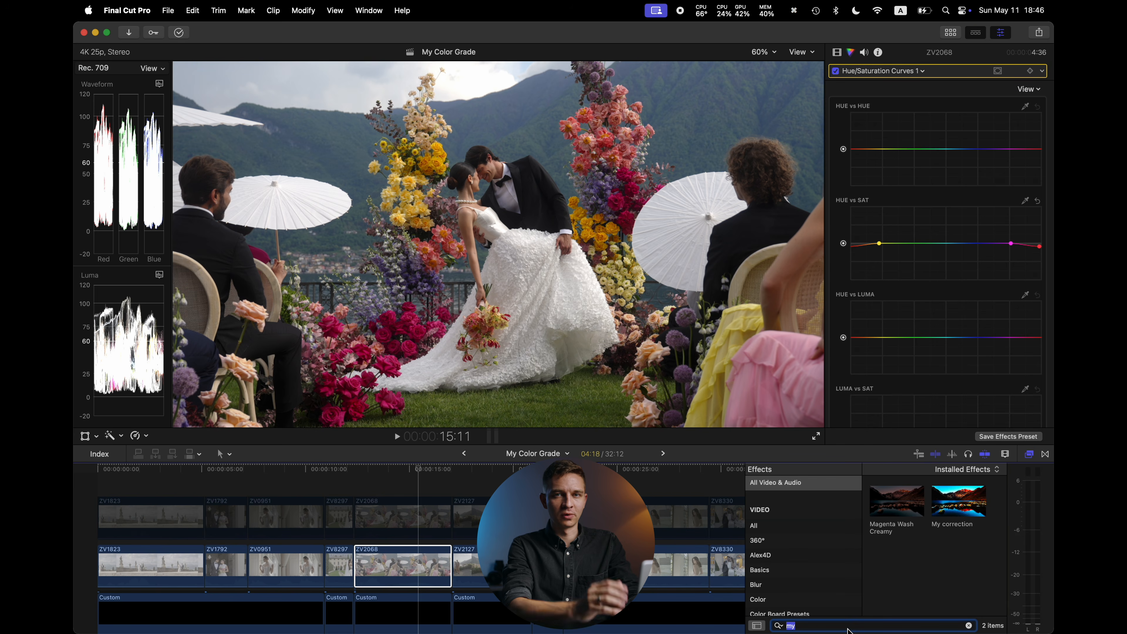
Search the effects for mat and apply Color Match to the ZV2068 clip
text(mat)
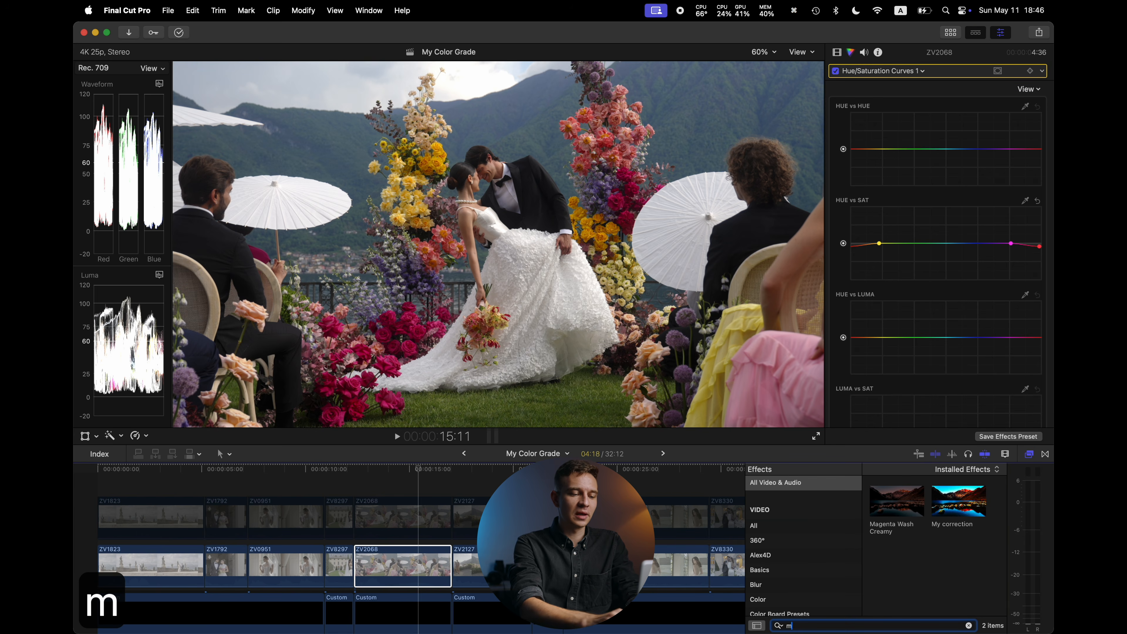
double_click(887, 521)
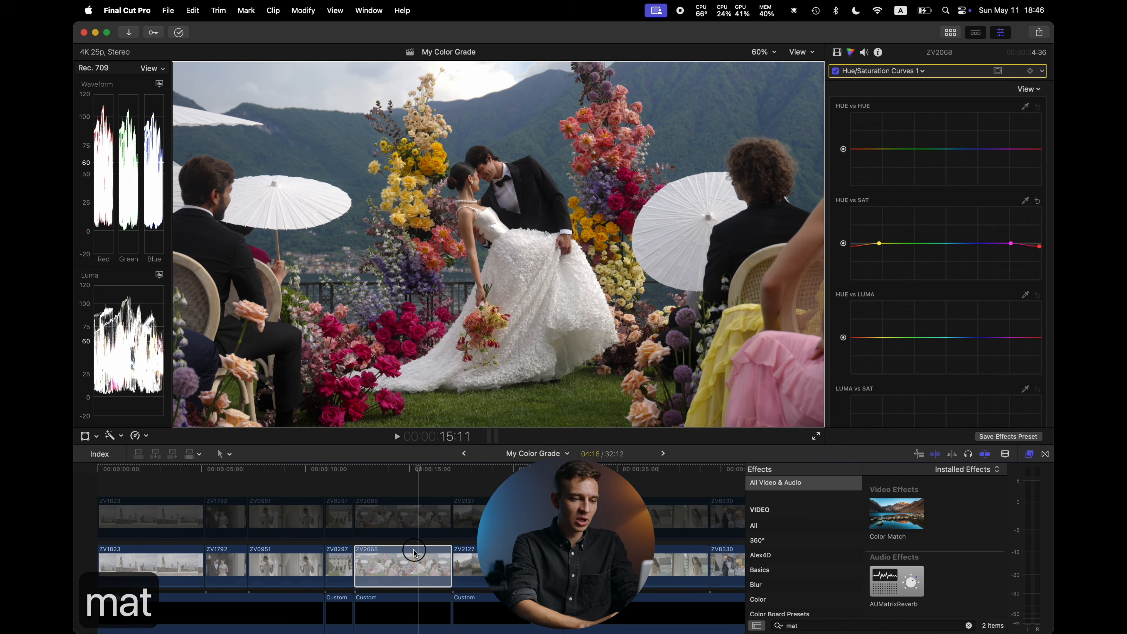
click(837, 51)
scroll(971, 306, down, 1)
scroll(971, 307, down, 1)
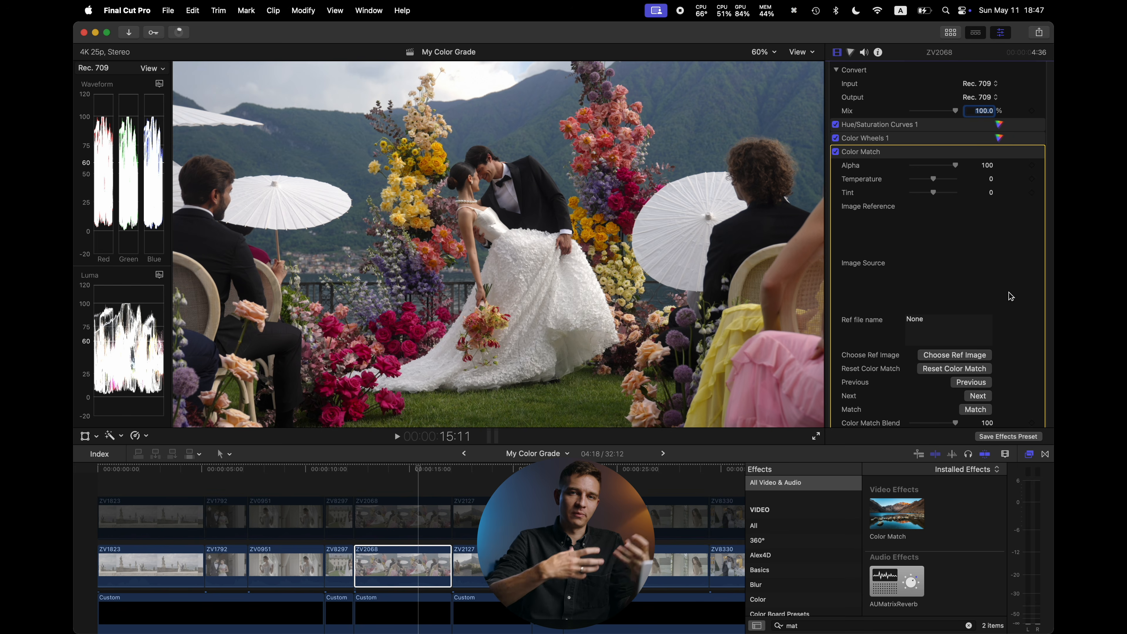
Choose From dusk til dawn.jpg in Downloads as the Color Match reference image
click(954, 354)
scroll(362, 267, down, 3)
scroll(361, 267, down, 8)
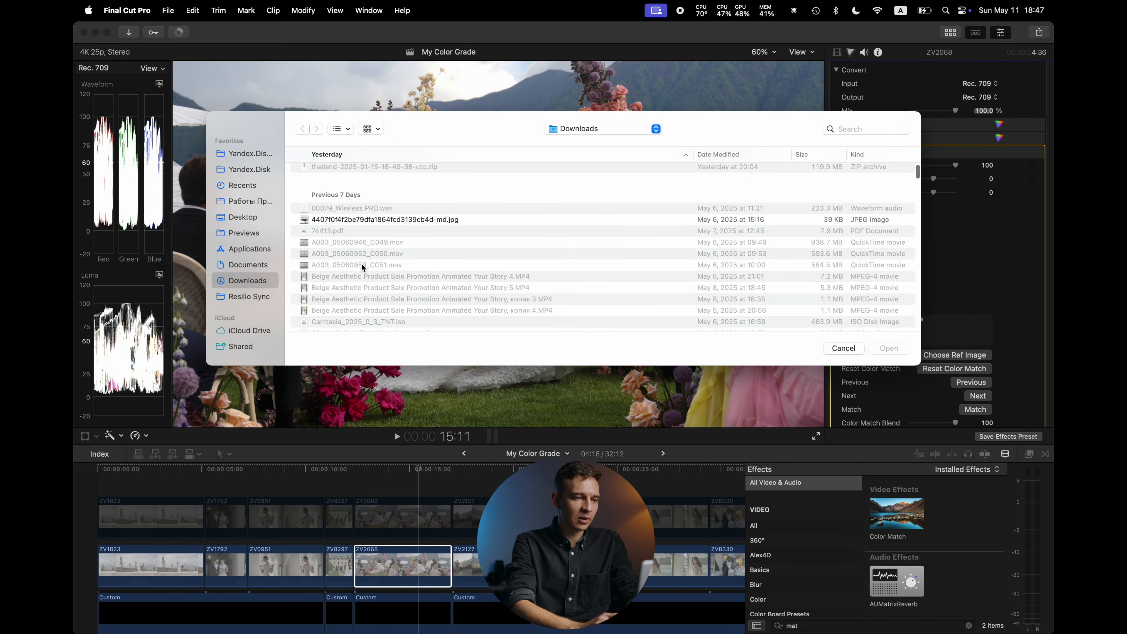
scroll(377, 240, down, 3)
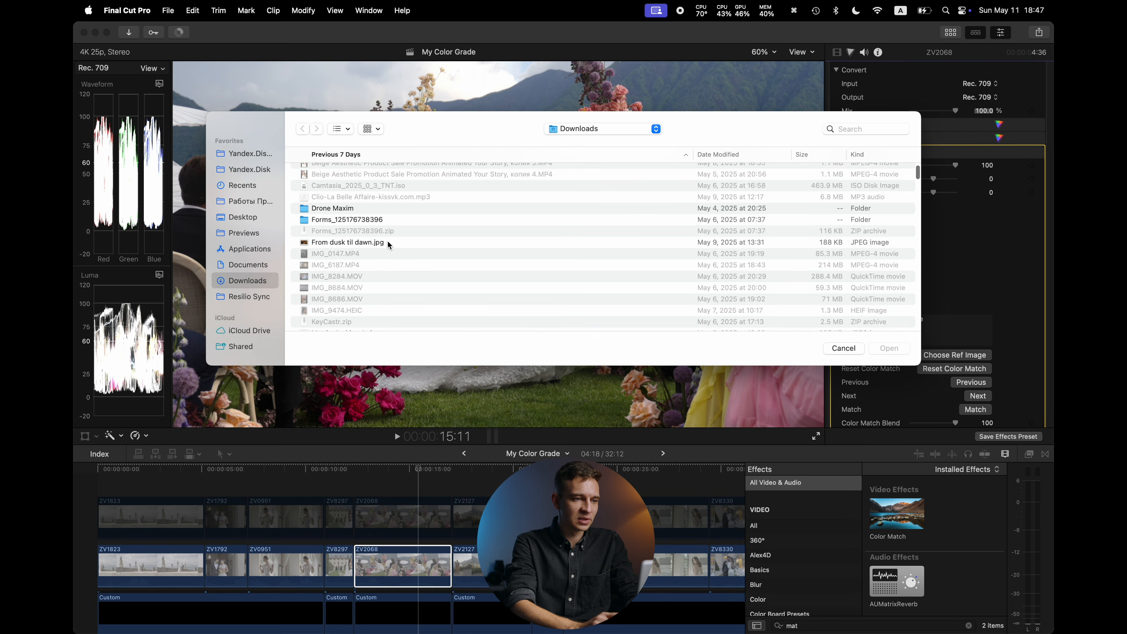
click(384, 205)
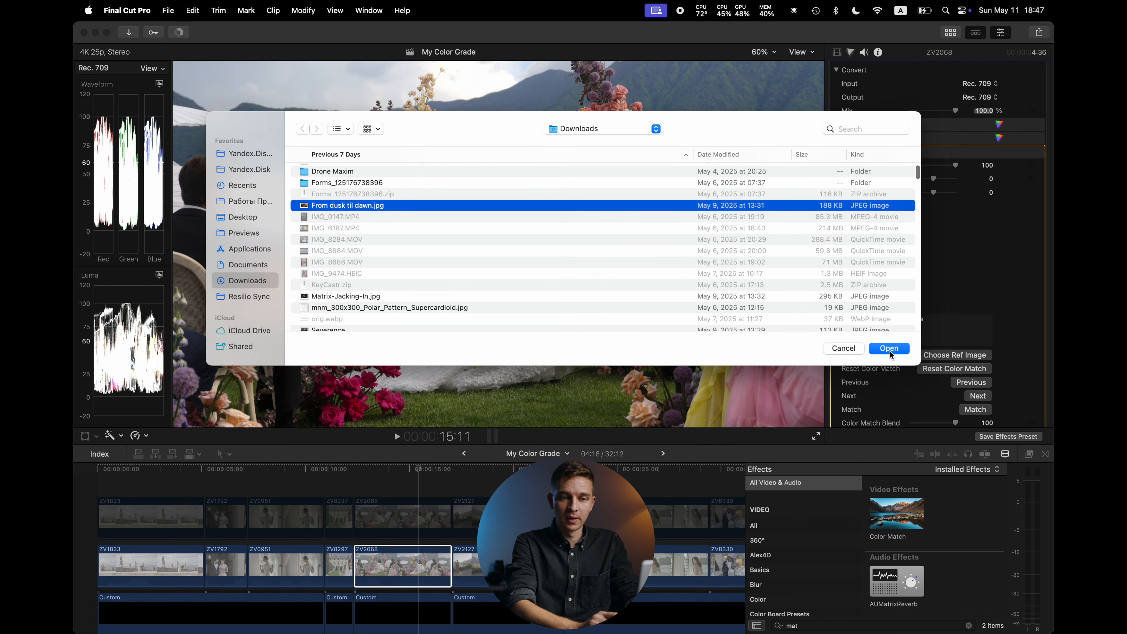
key(space)
key(space)
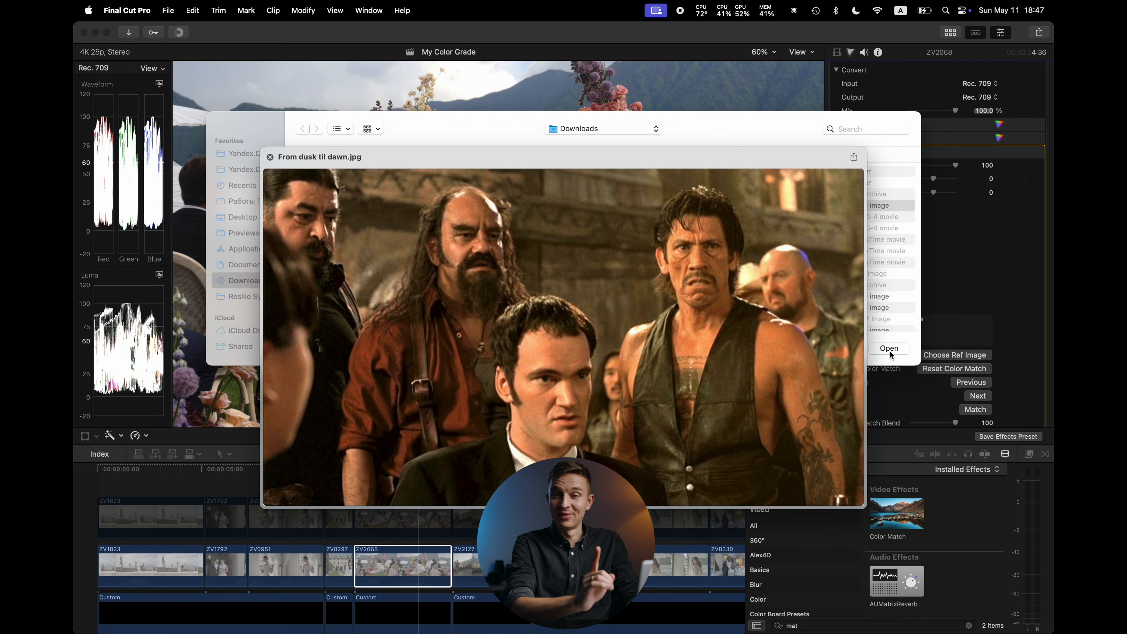
click(890, 348)
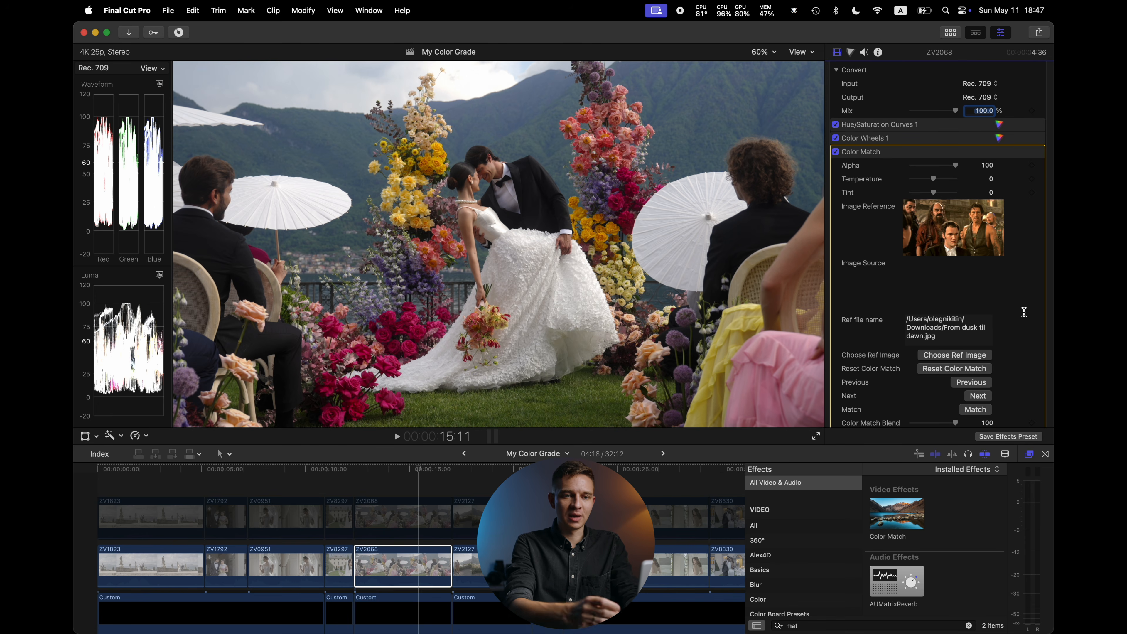
Lower Color Match's Match Luminance to 51 and Match Color to 54
scroll(1023, 312, down, 3)
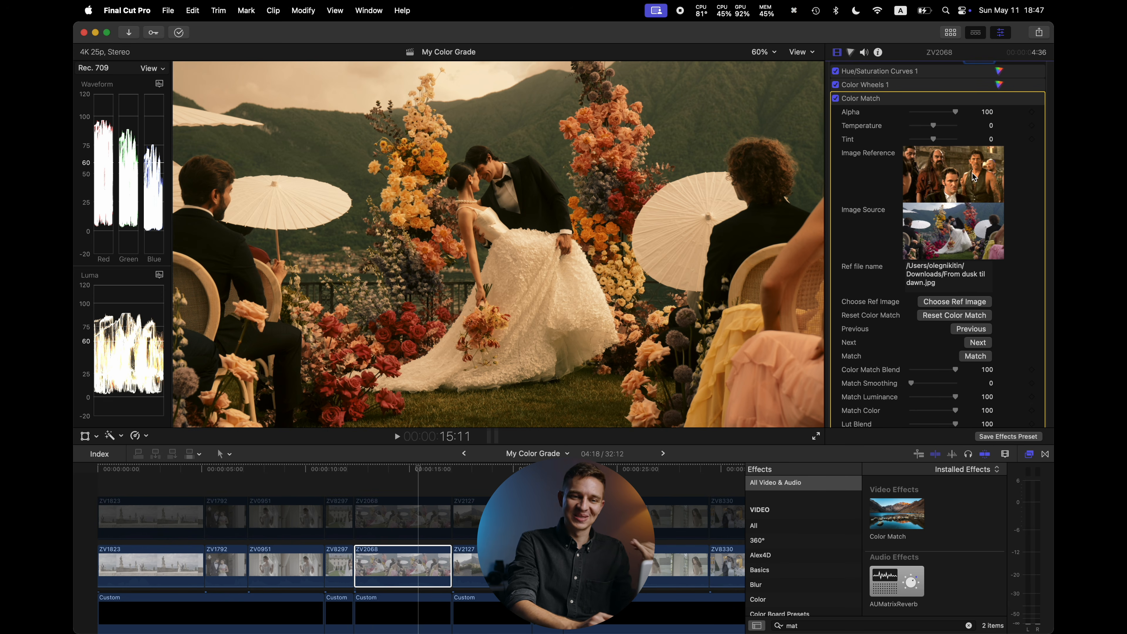
scroll(1010, 273, down, 3)
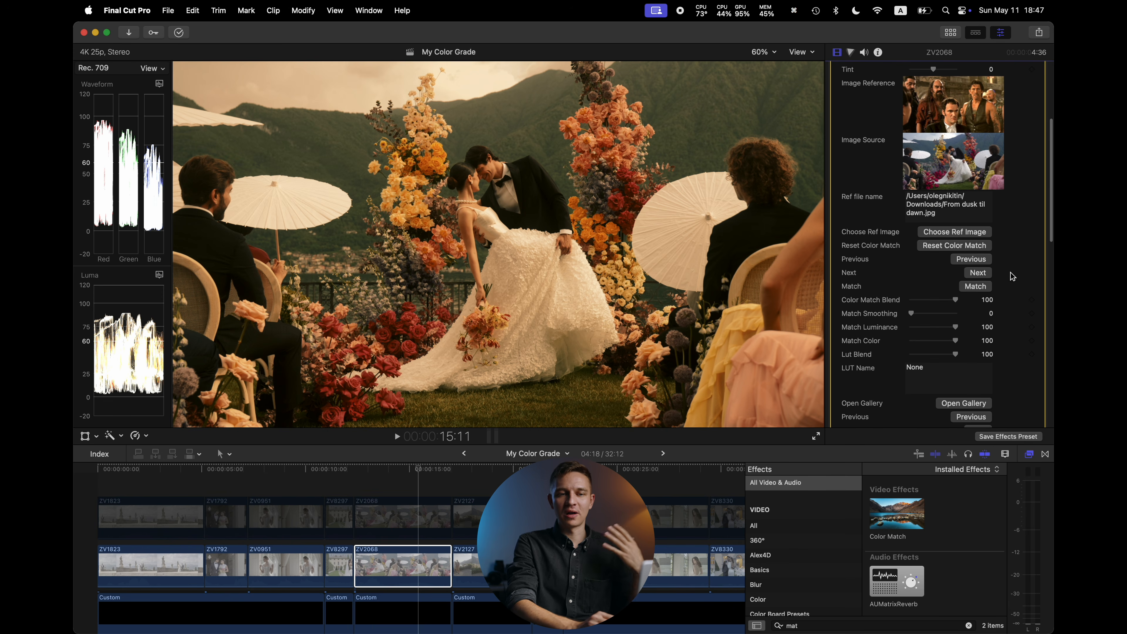
scroll(1011, 272, down, 2)
drag(955, 263, 898, 279)
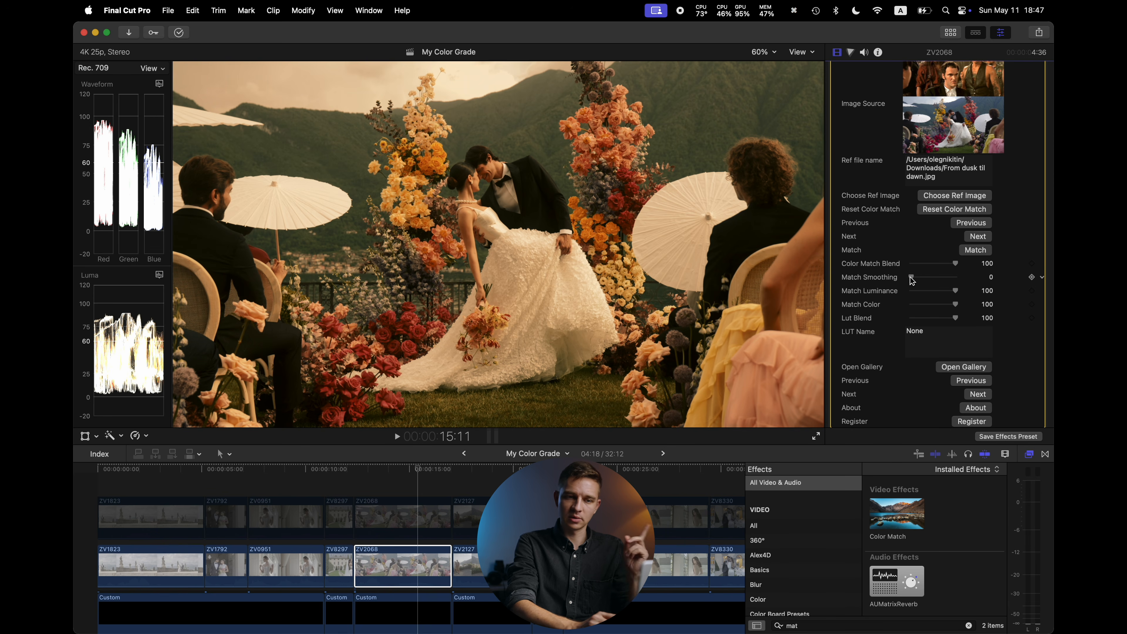
drag(956, 290, 973, 324)
scroll(1005, 282, down, 3)
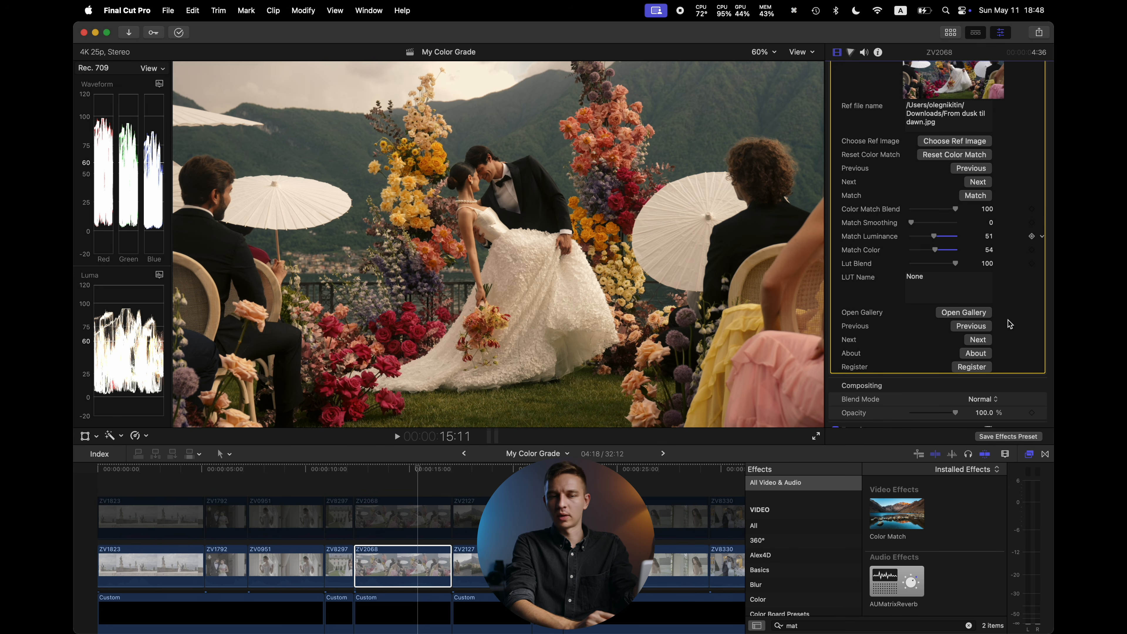
Open the Color Match gallery, browse its cloud presets, and close the window
drag(435, 234, 578, 159)
scroll(601, 372, down, 4)
scroll(566, 439, down, 2)
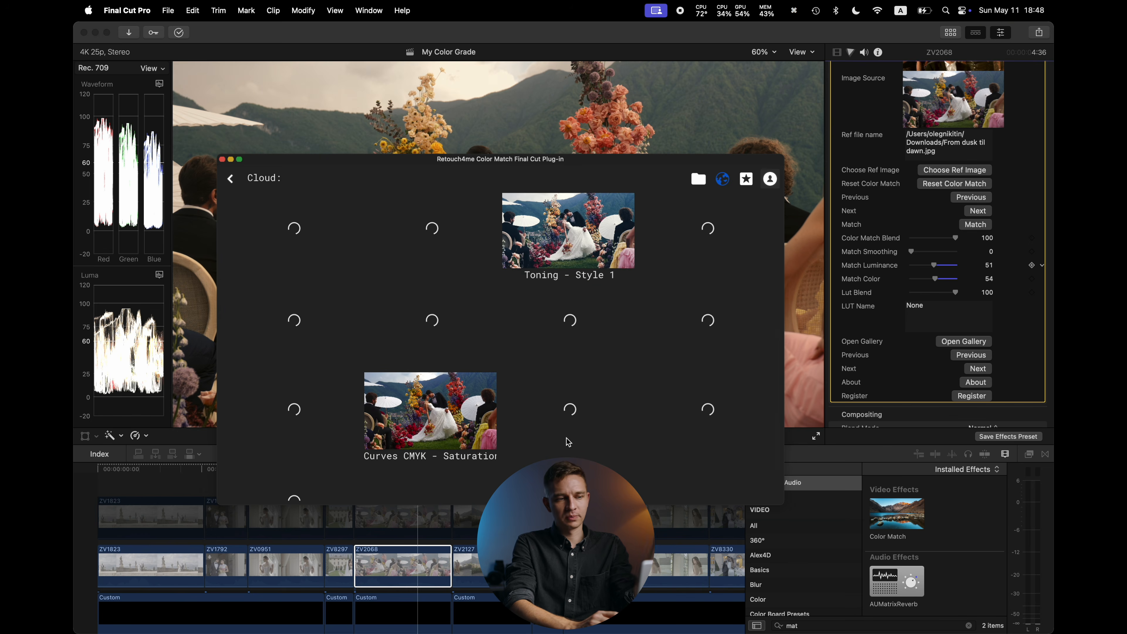
scroll(568, 442, up, 5)
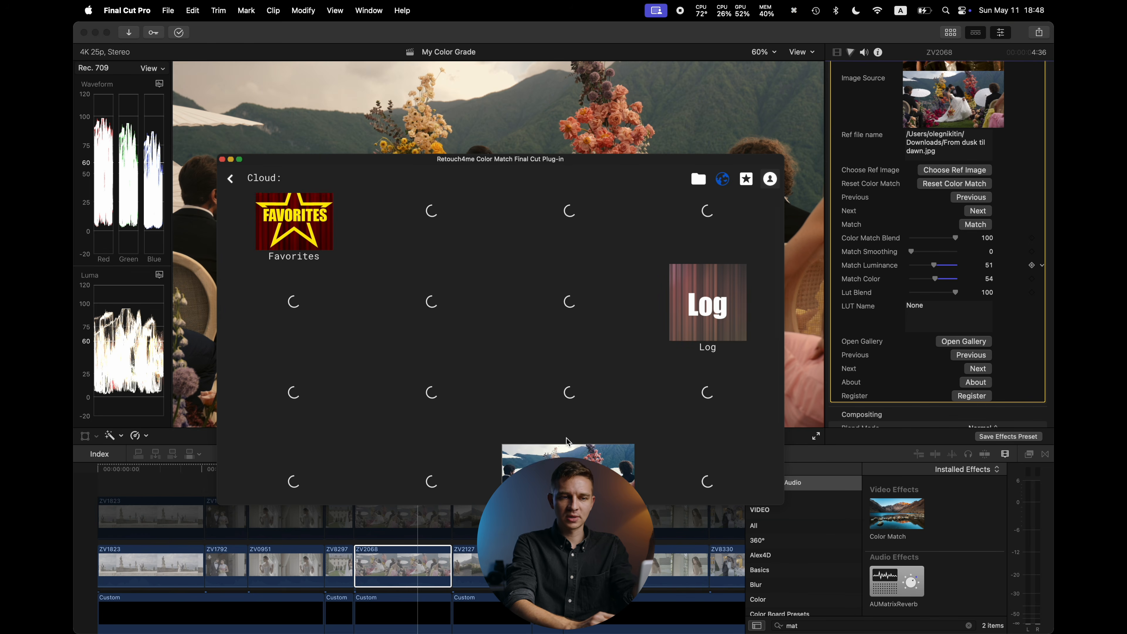
scroll(568, 441, up, 1)
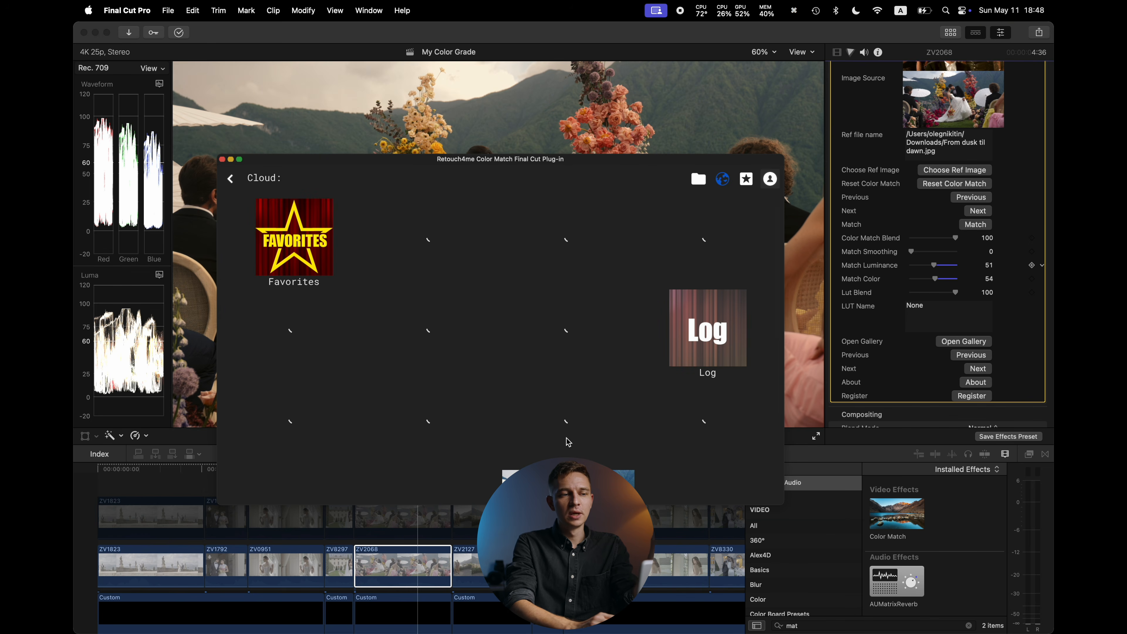
click(222, 160)
Replace the Color Match reference image with Matrix-Jacking-In.jpg from Downloads
scroll(1028, 274, up, 3)
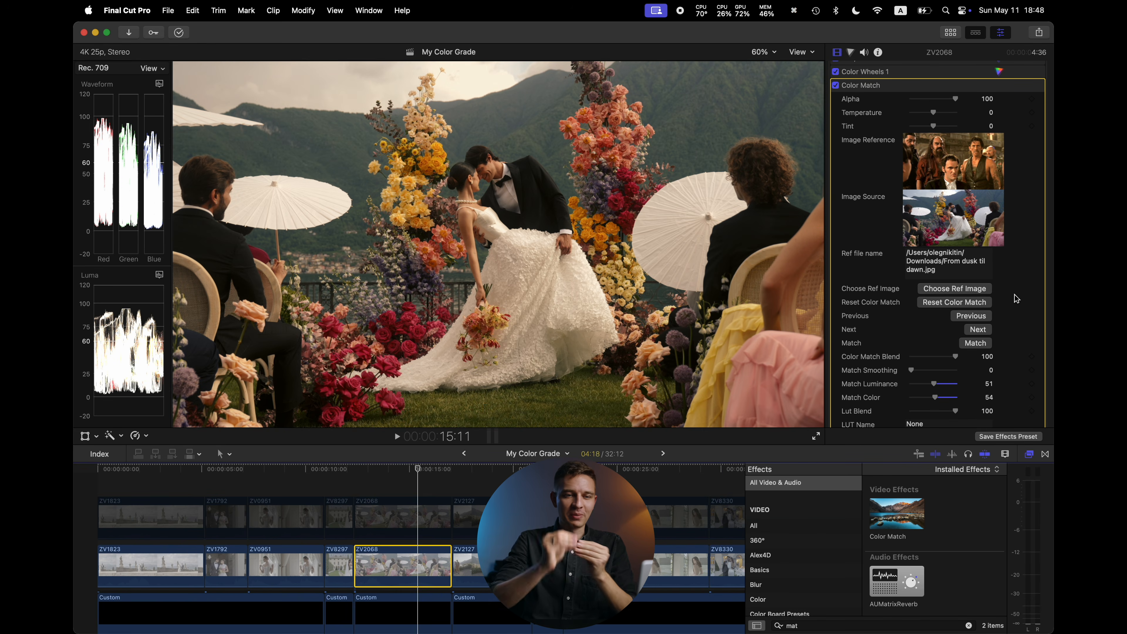
click(972, 289)
scroll(353, 264, down, 10)
scroll(353, 264, down, 5)
click(353, 262)
click(890, 348)
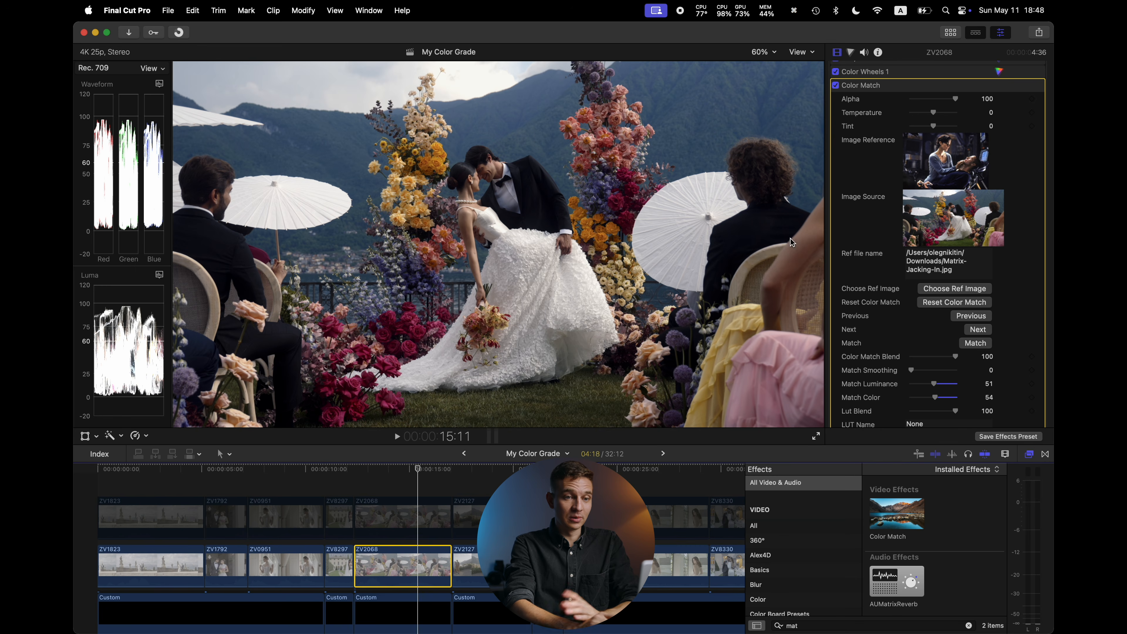
Toggle Color Match off and on to compare the clip before and after
click(835, 85)
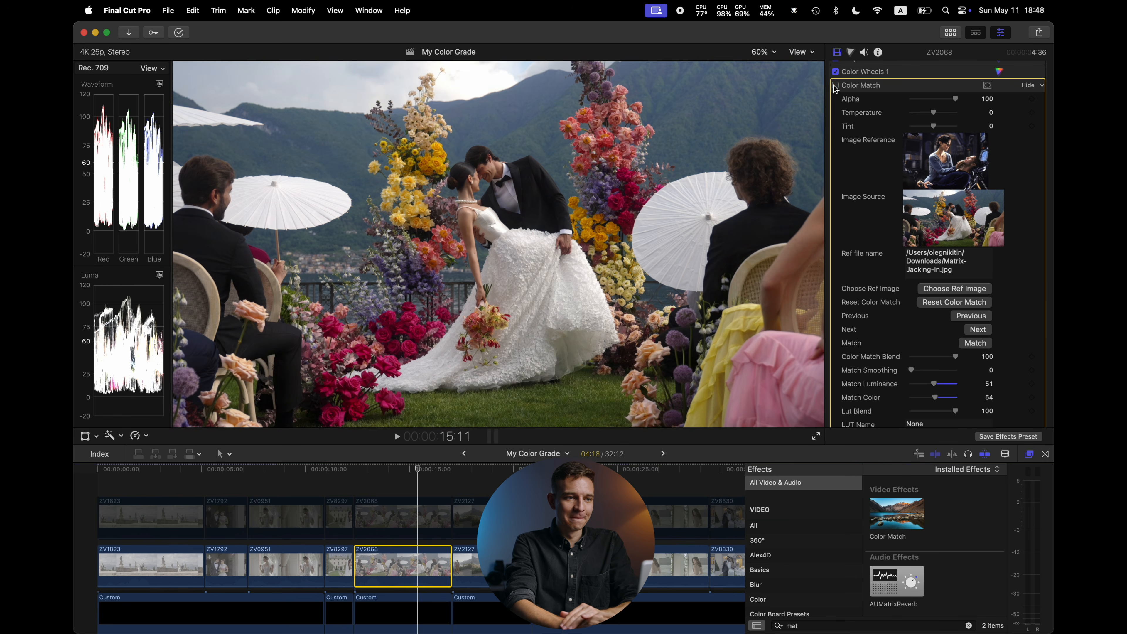
click(835, 85)
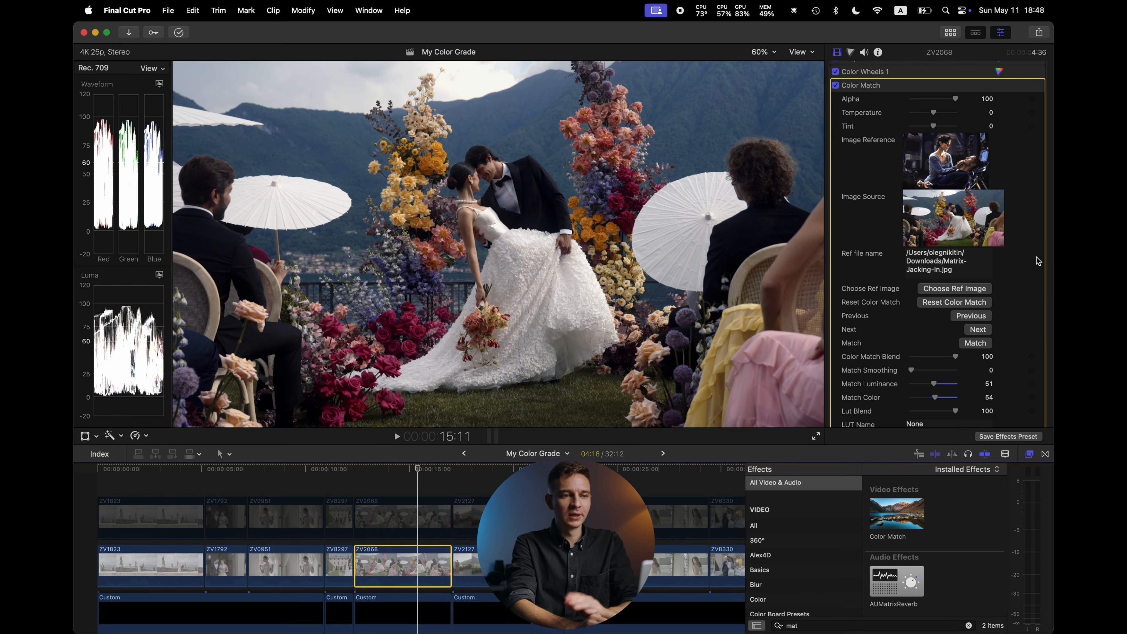
scroll(1038, 261, down, 3)
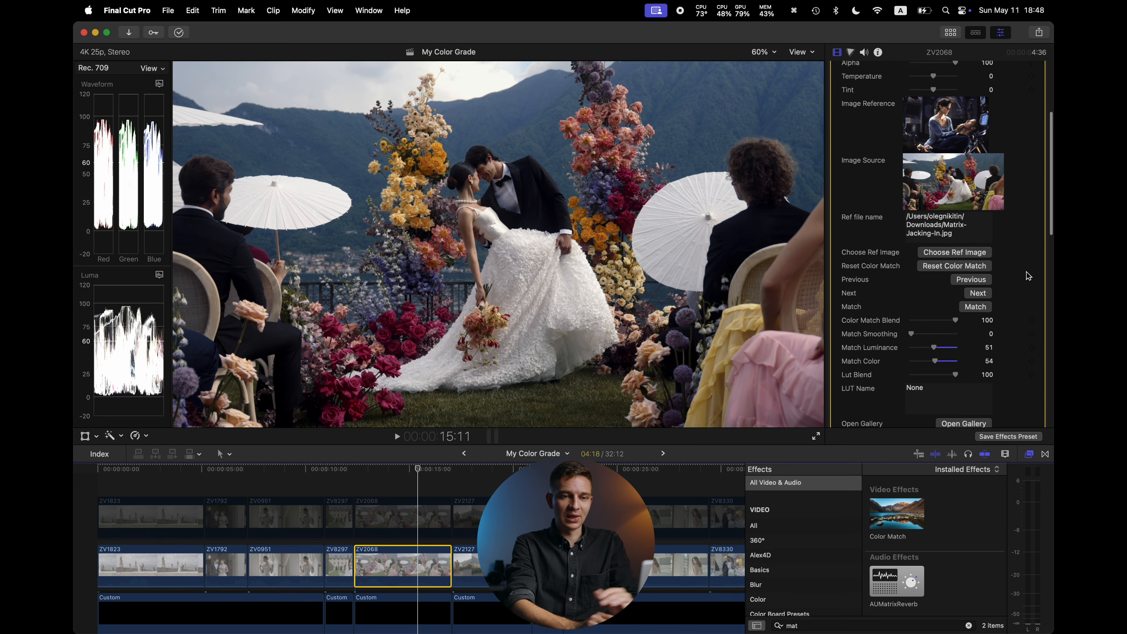
Reset the Color Match settings and lower Color Match Blend to 36
drag(911, 304, 861, 308)
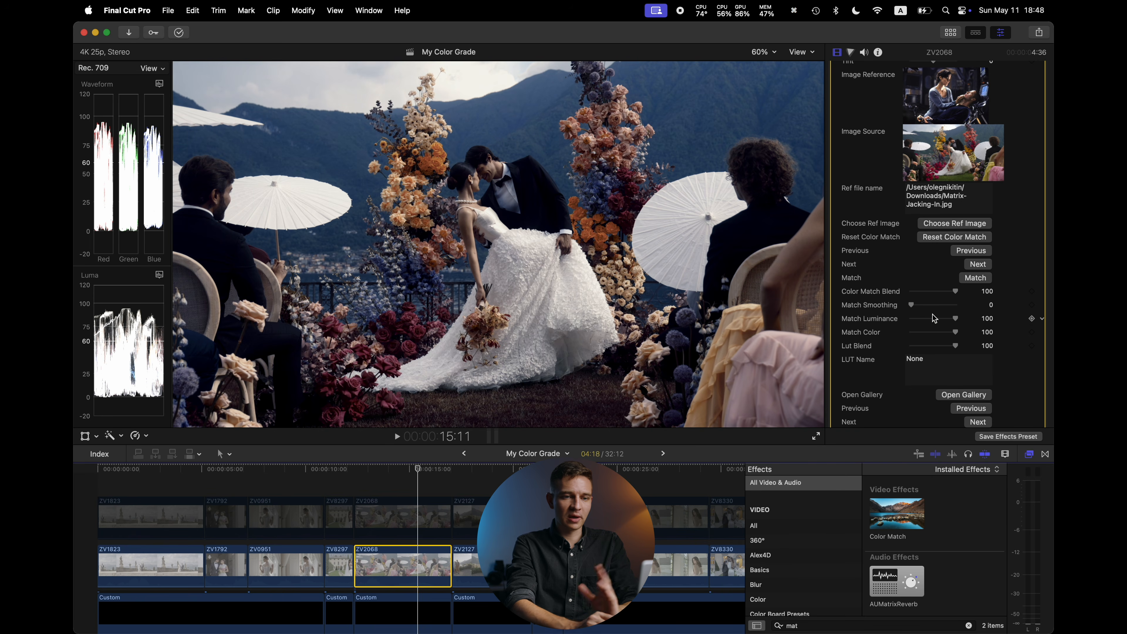
drag(955, 292, 925, 296)
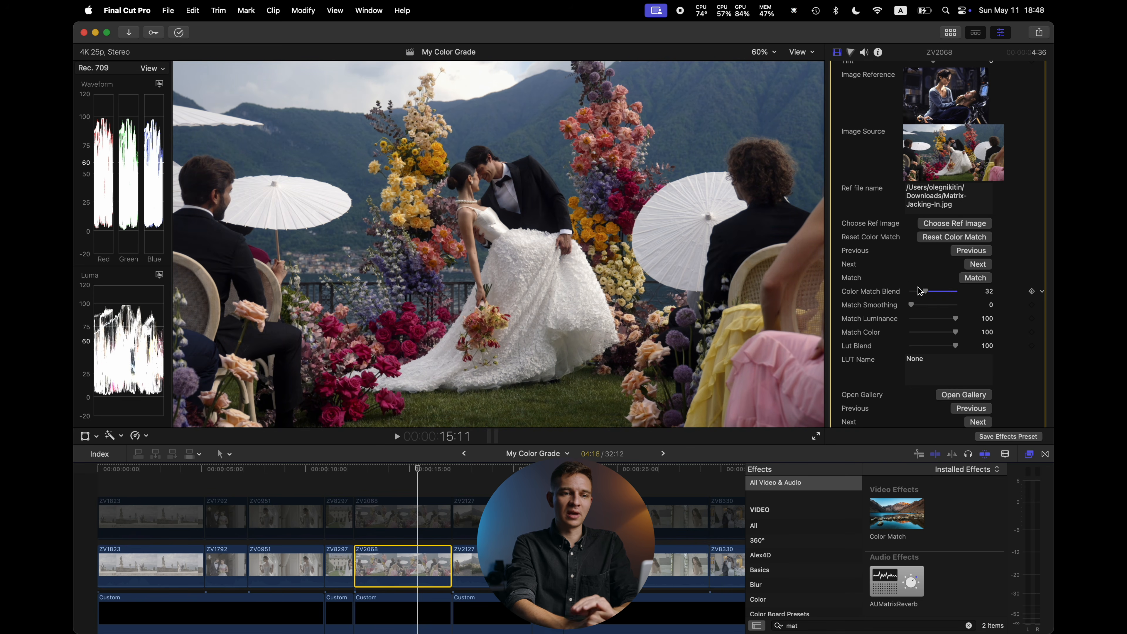
scroll(901, 271, up, 5)
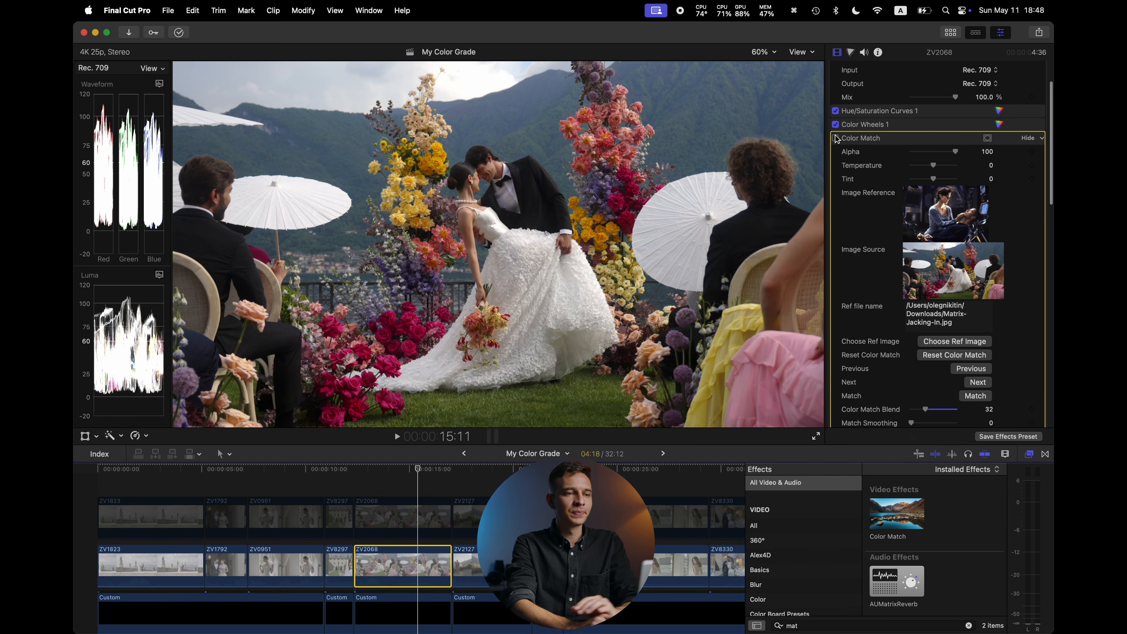
scroll(867, 316, down, 3)
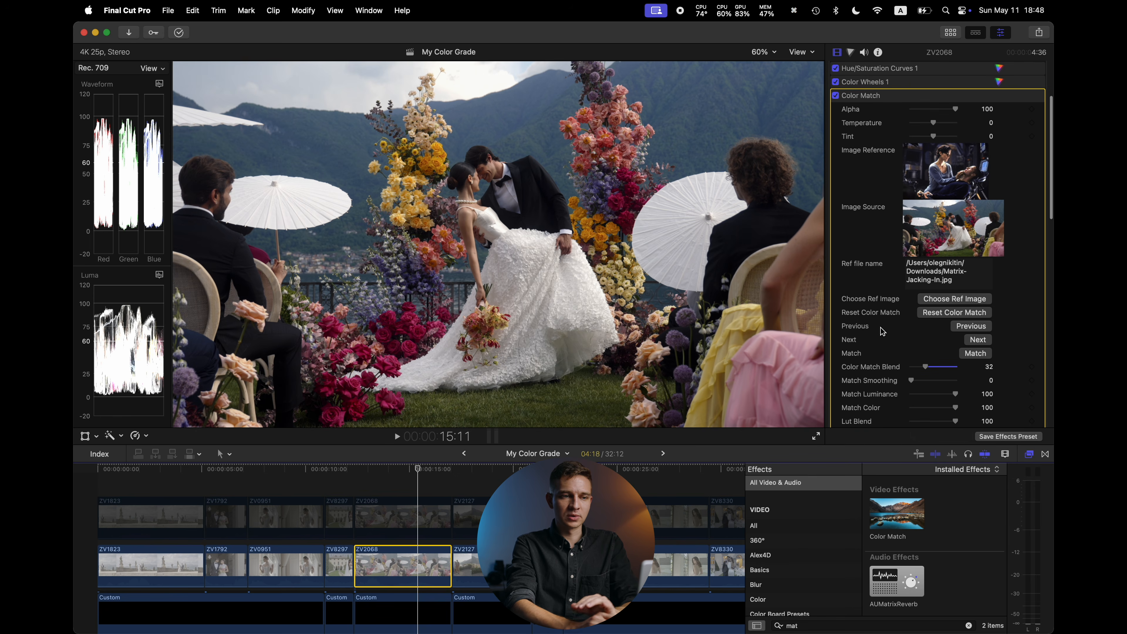
drag(924, 368, 926, 367)
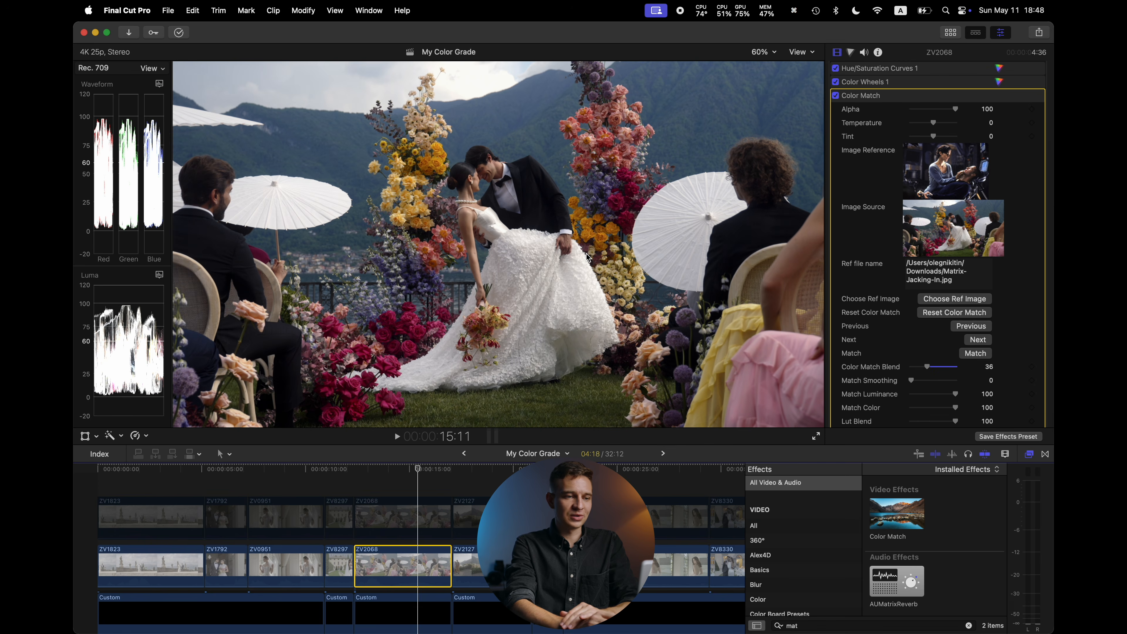
Replace the Color Match reference image with trinity-133811311.jpg from Downloads
scroll(388, 271, down, 6)
scroll(389, 272, down, 10)
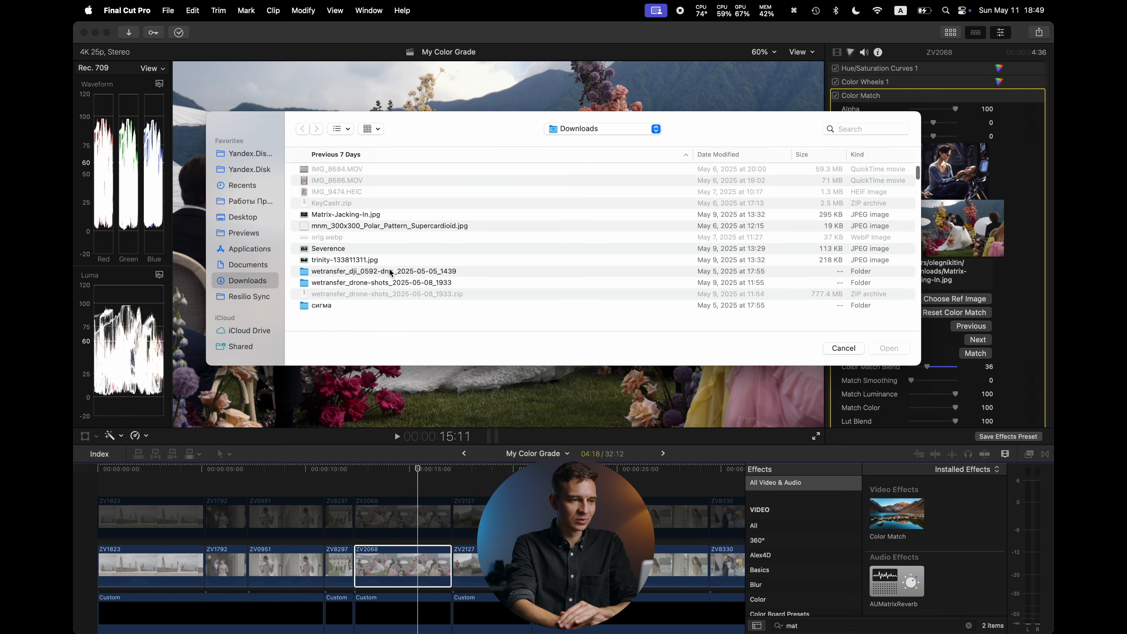
click(382, 260)
click(889, 349)
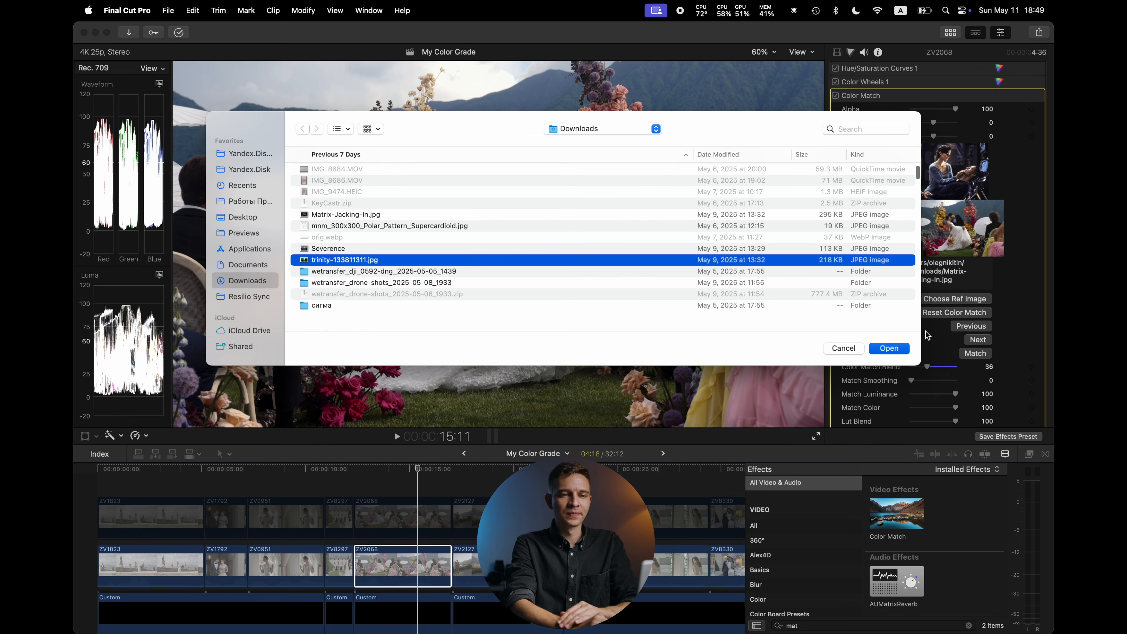
Set Color Match Blend to 100, Match Luminance to 26 and Match Color to 61
scroll(1011, 316, up, 1)
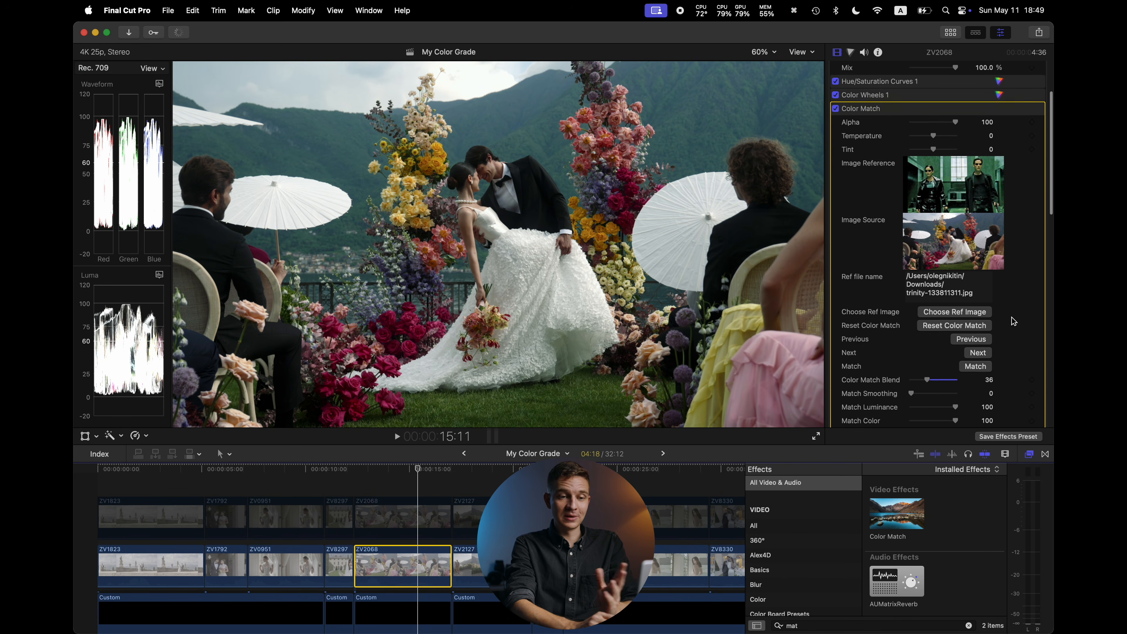
drag(927, 382, 1009, 381)
scroll(1016, 355, down, 3)
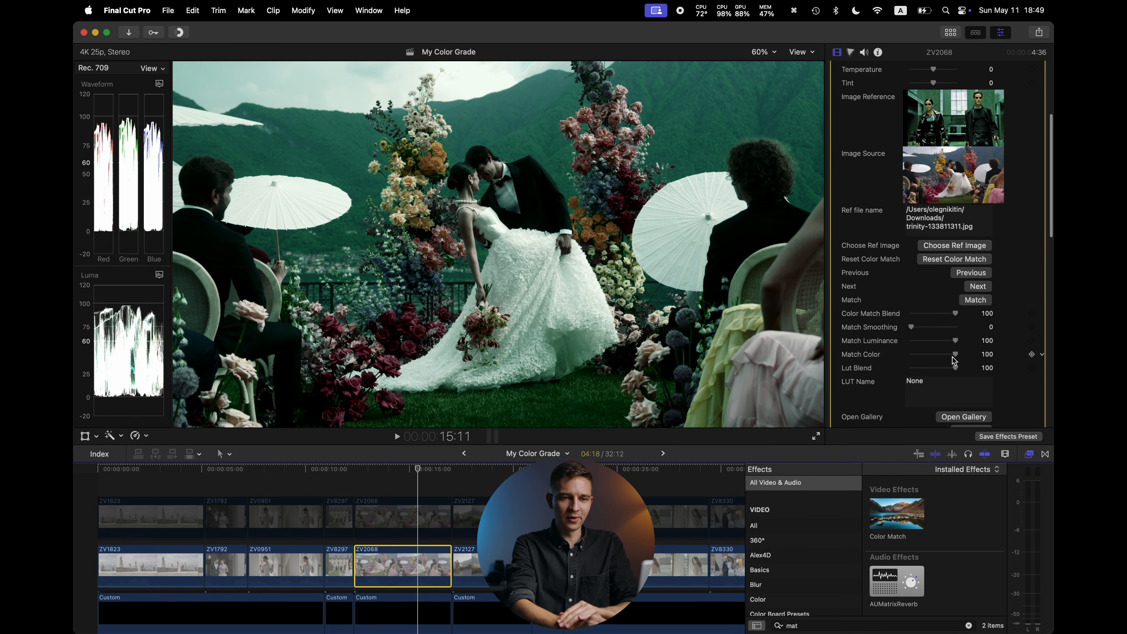
drag(955, 348, 922, 347)
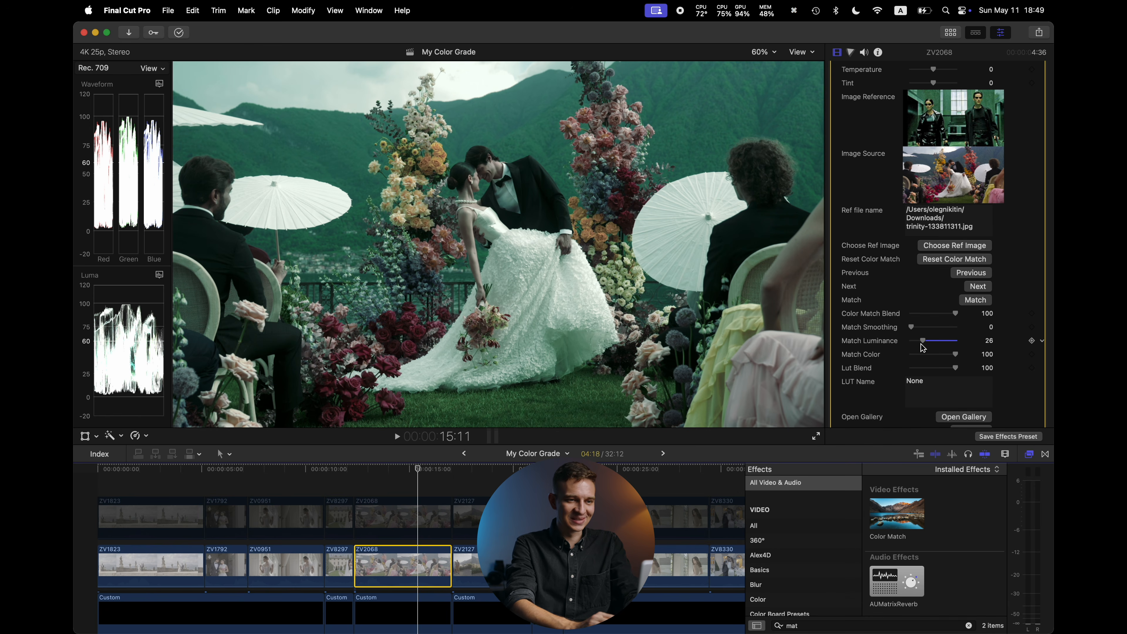
mouse_move(956, 355)
mouse_down()
mouse_move(928, 357)
mouse_move(939, 358)
mouse_up()
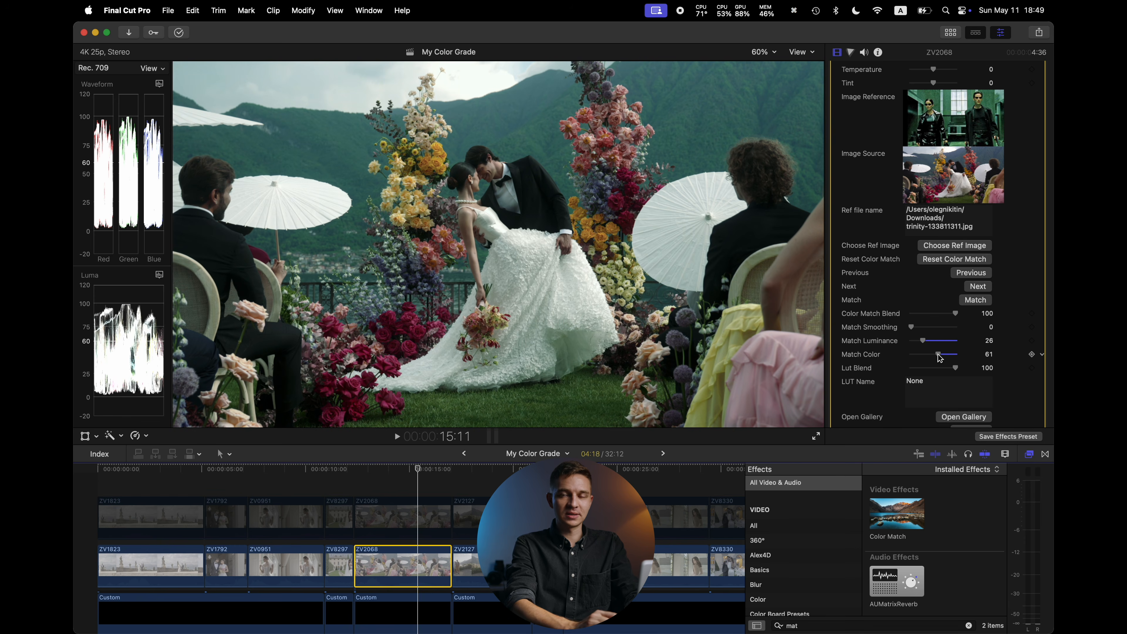